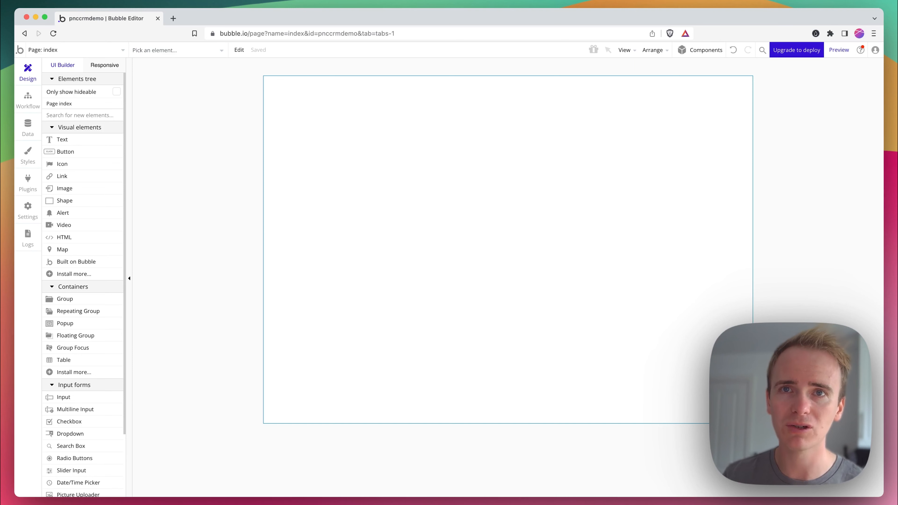
Step: Set the index page's container layout to Align to parent
click(475, 231)
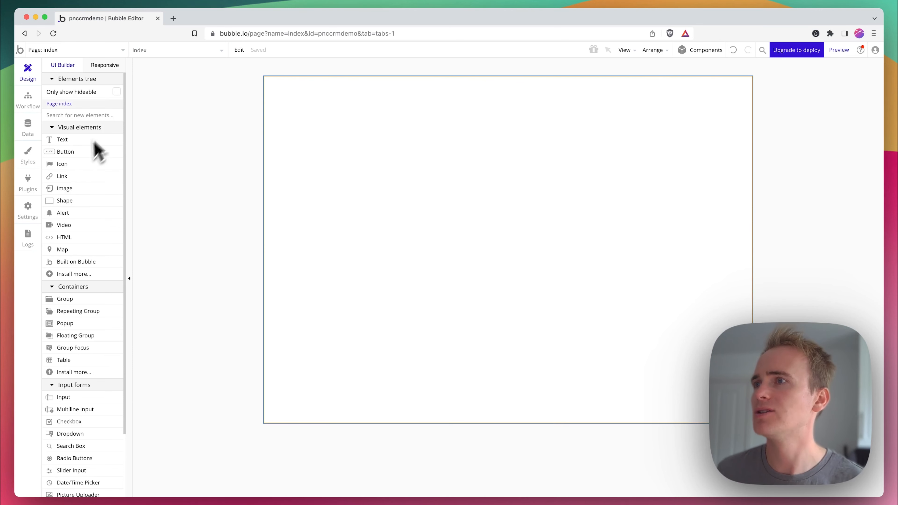
double_click(657, 188)
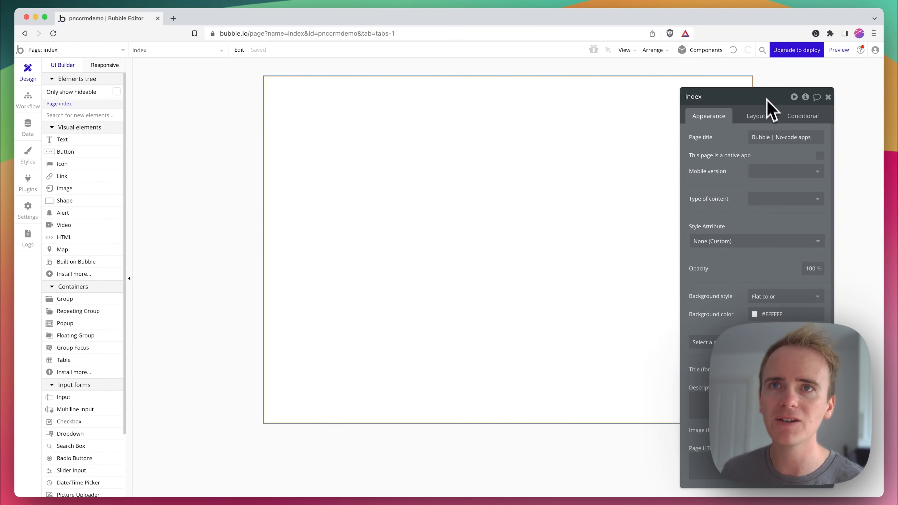
click(769, 118)
click(771, 138)
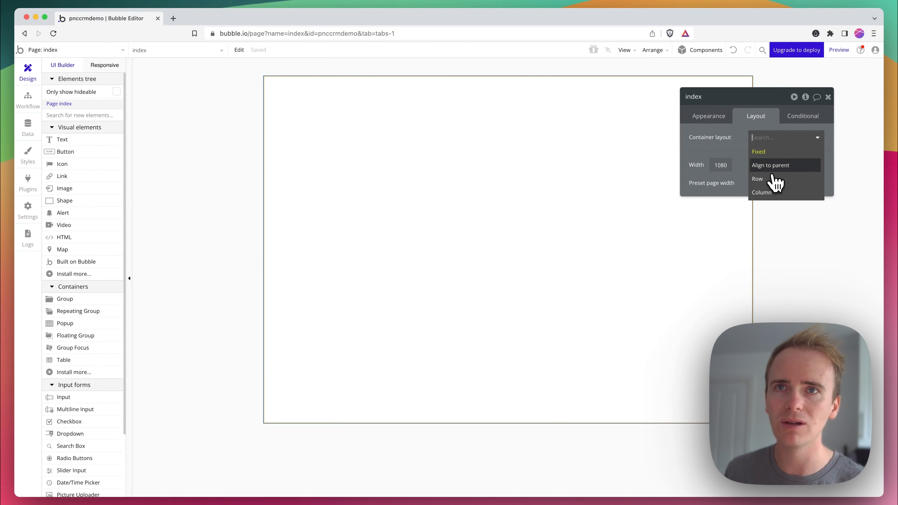
click(769, 166)
Step: Set the index page's background color to #f2f2f2
click(711, 119)
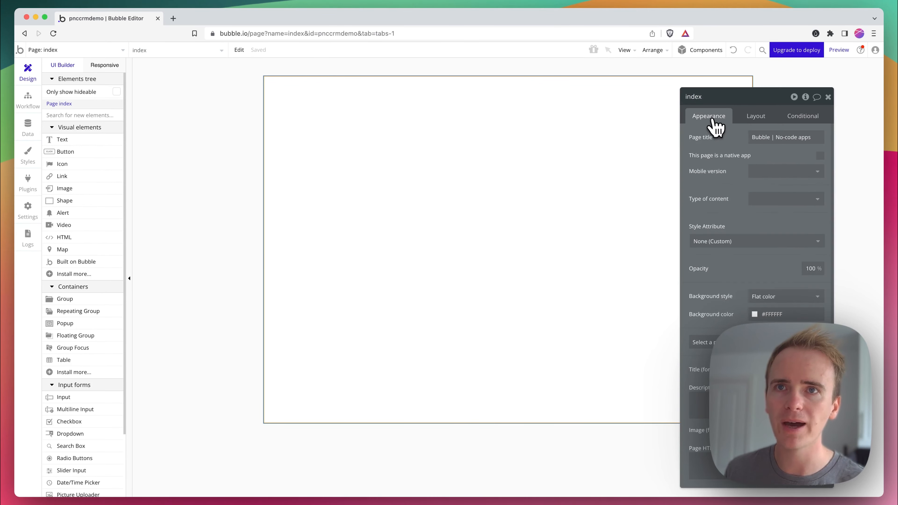
double_click(774, 314)
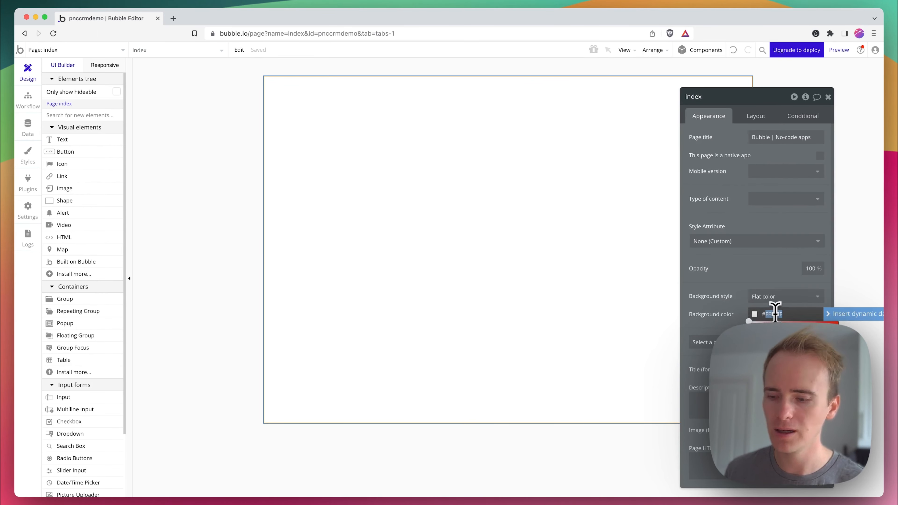
text(f2f2f2)
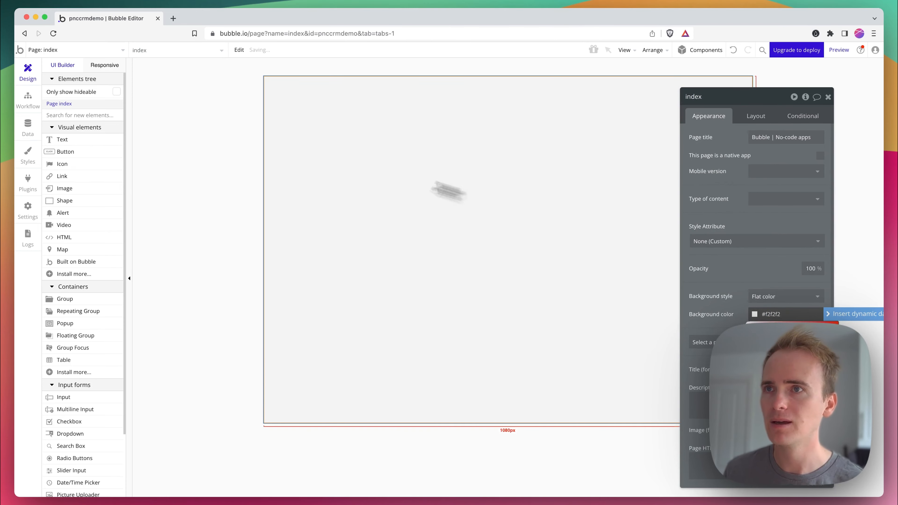
Step: Draw a group about 420 by 345 px on the page and set its background style to Flat color
click(58, 299)
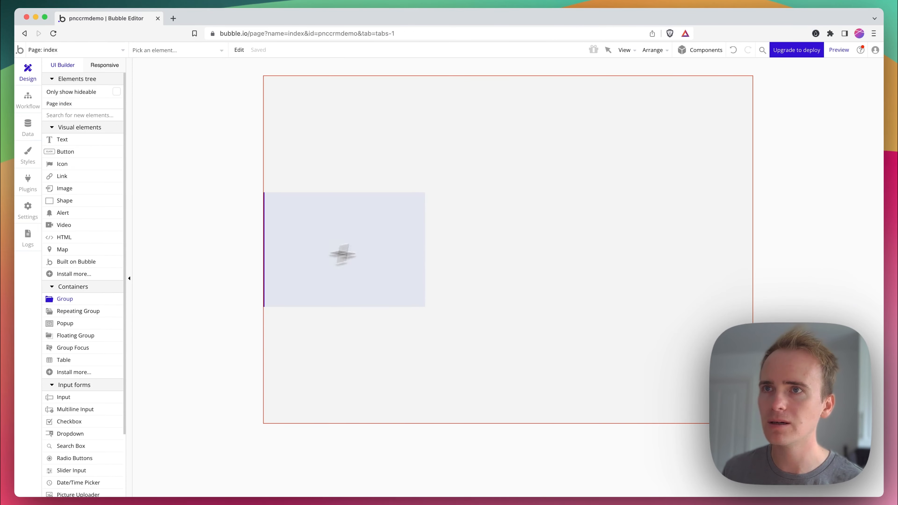
drag(432, 191, 625, 347)
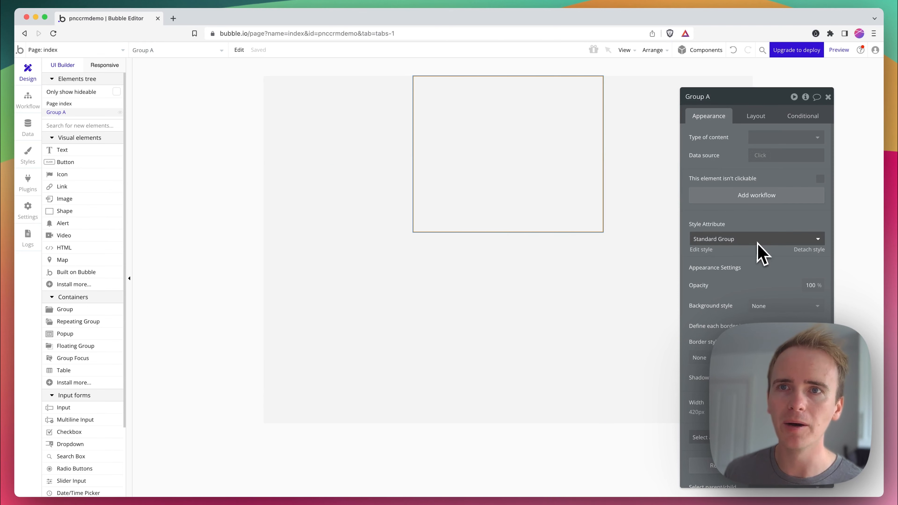
click(773, 311)
click(767, 320)
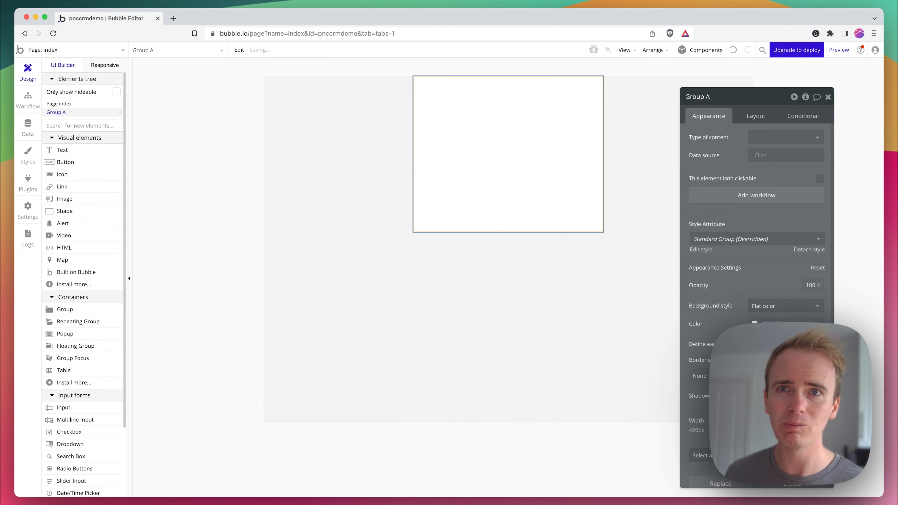
Step: Move the white group to the centre of the page and set its container layout to Column
drag(543, 150, 545, 247)
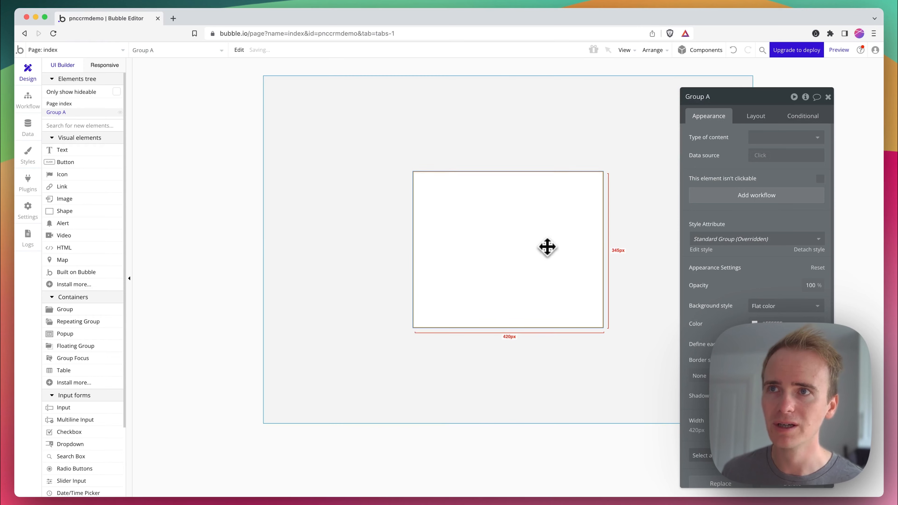
click(756, 116)
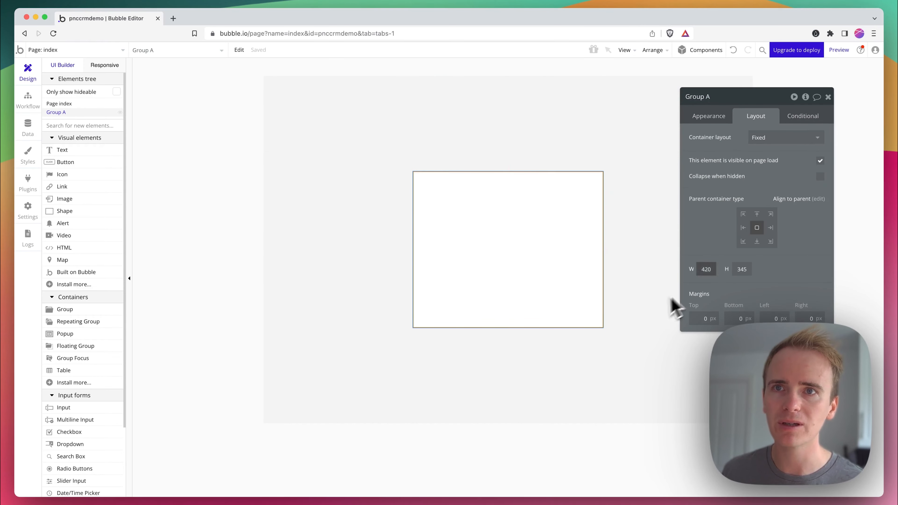
click(767, 137)
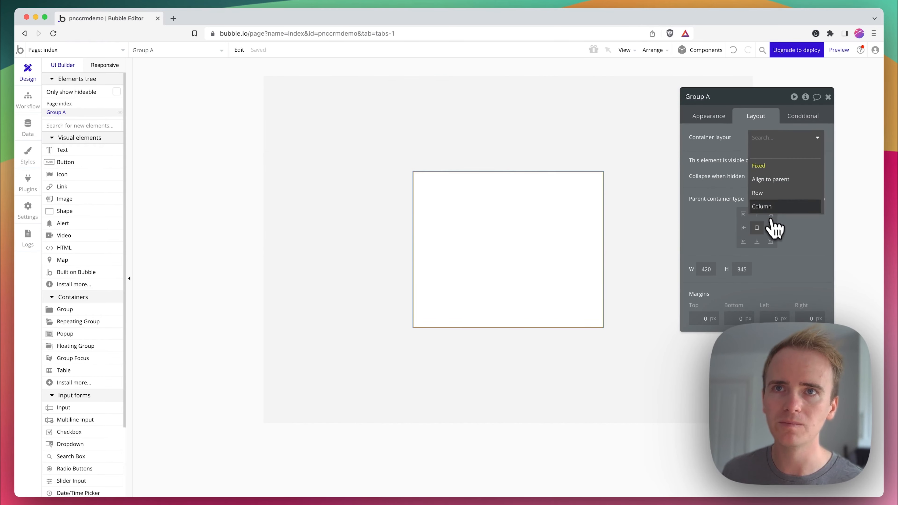
click(768, 207)
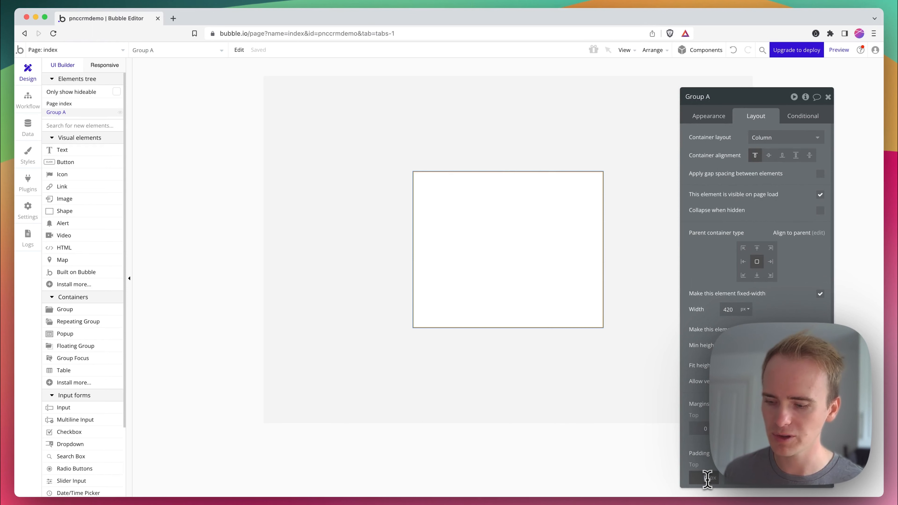
Step: Set the group's padding to 24 px on all four sides
key(Tab)
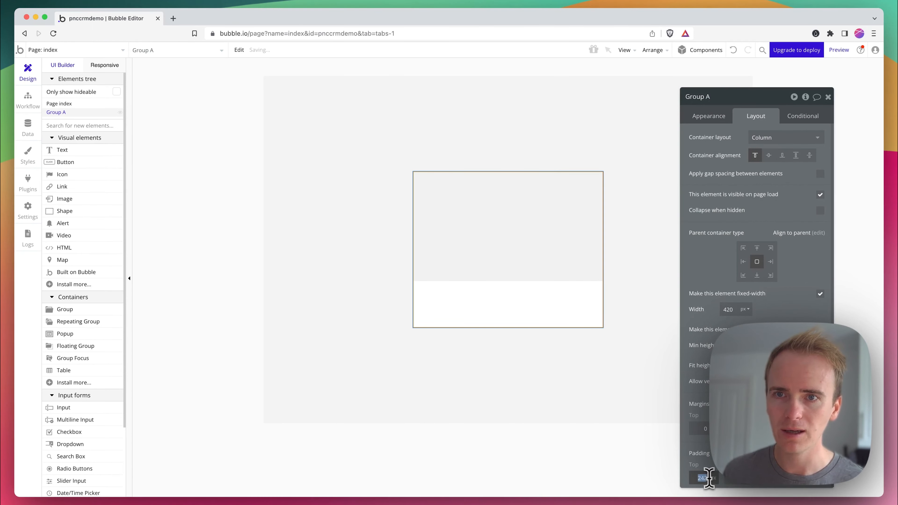
text(24)
click(776, 480)
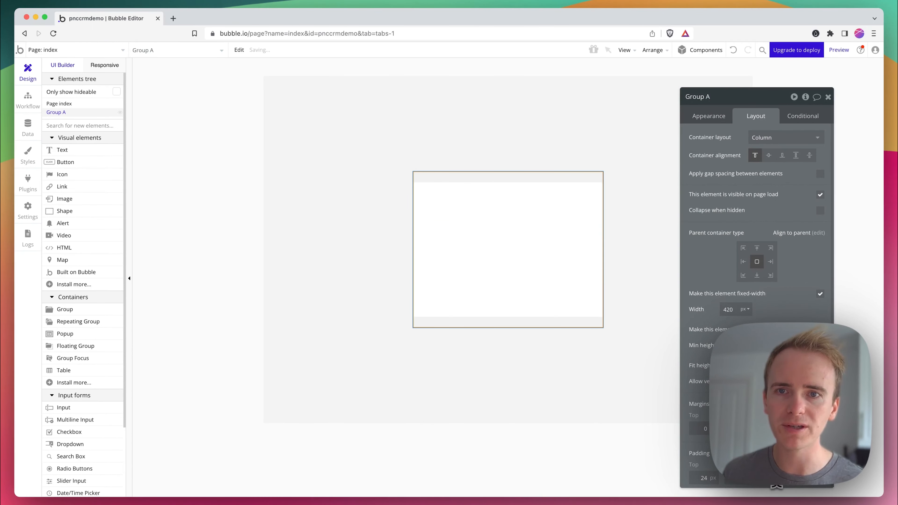
click(805, 481)
text(24)
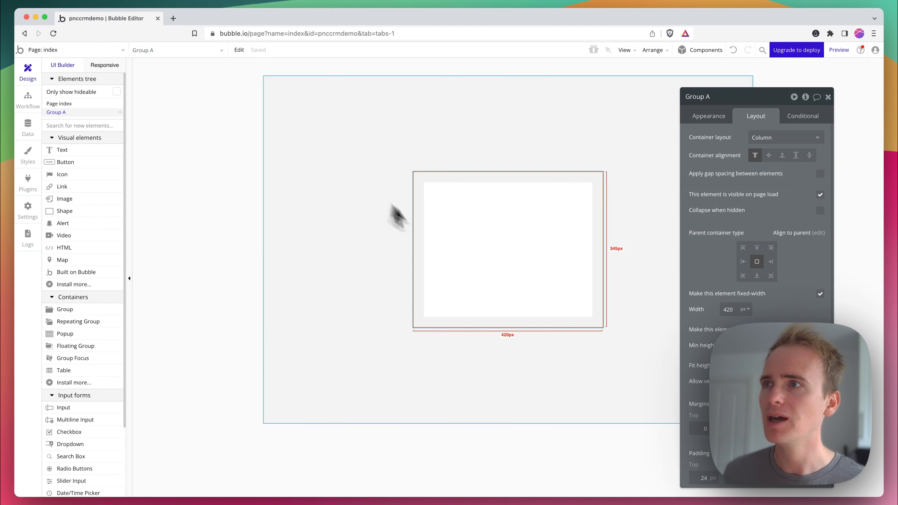
Step: Add a text element at the top of the group with the Heading 2 style, reading "Register"
click(62, 149)
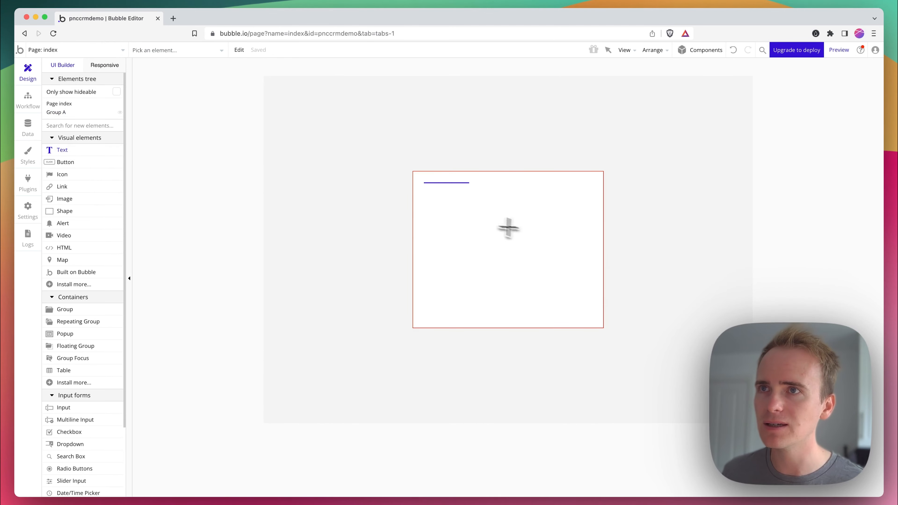
drag(435, 191, 520, 218)
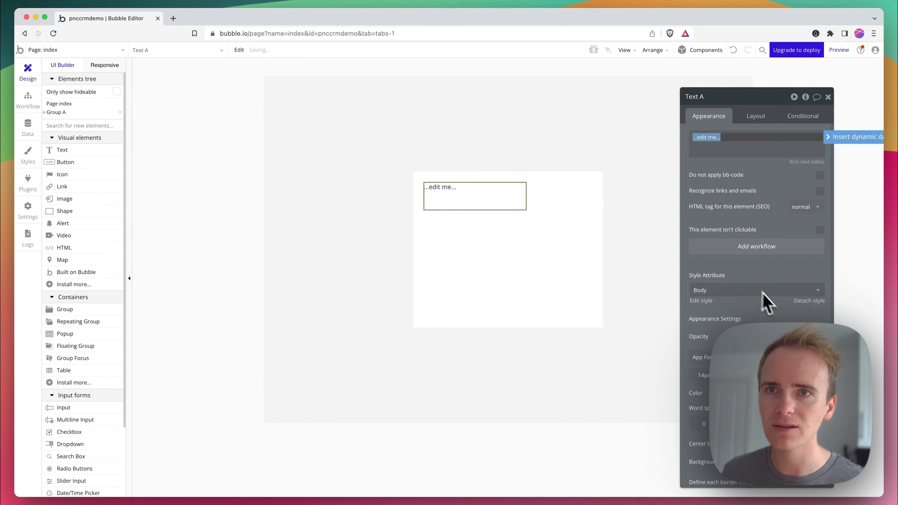
click(739, 290)
click(738, 359)
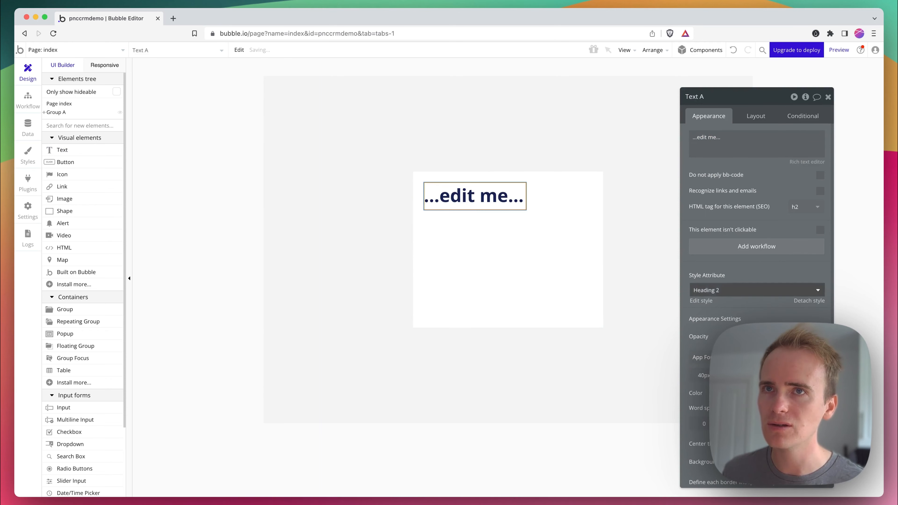
click(729, 136)
text(Login)
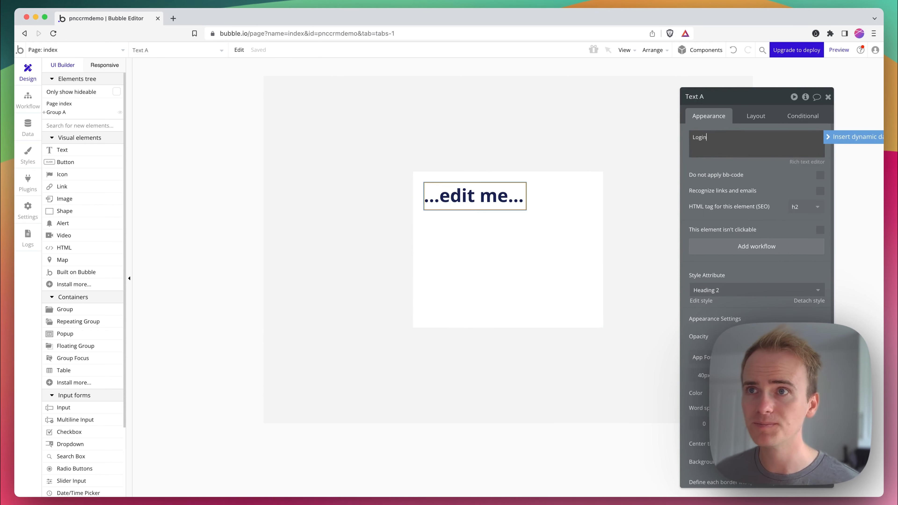
text(Register)
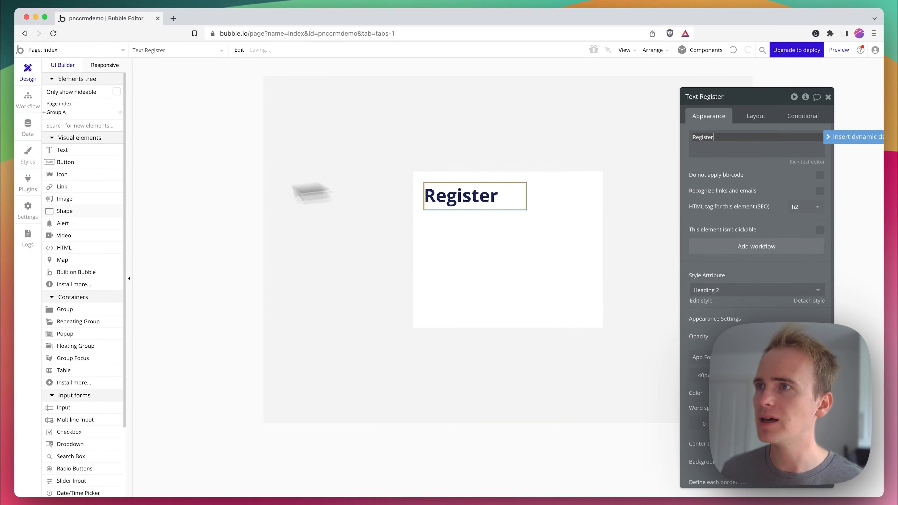
Step: Add a text element reading "Email" directly below the Register heading
click(59, 150)
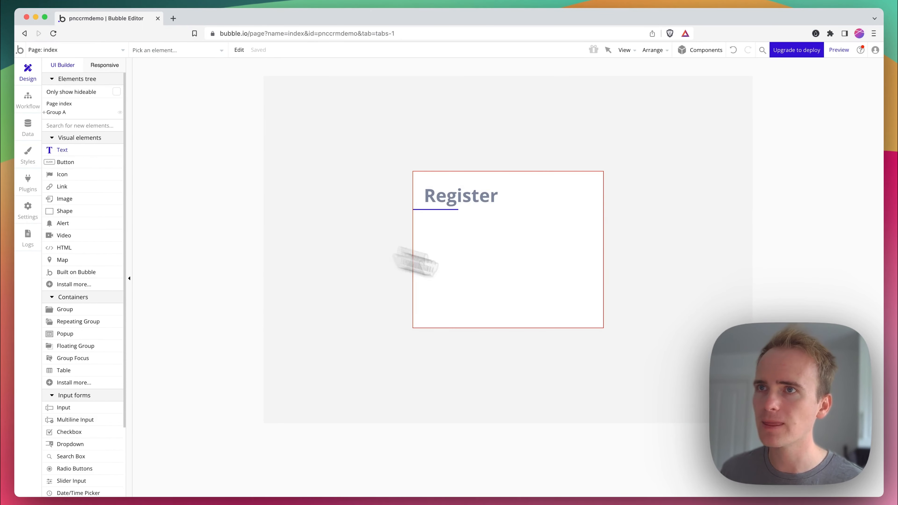
drag(423, 209, 523, 229)
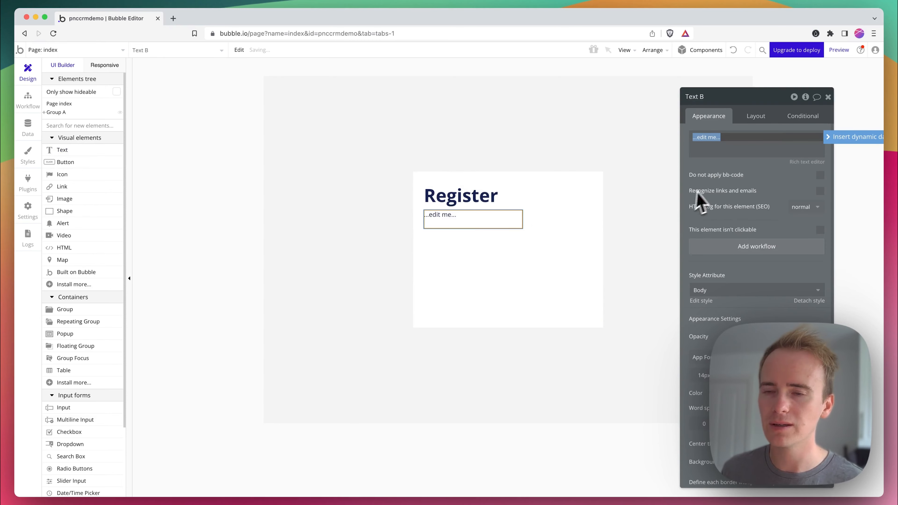
text(Email)
key(super+a)
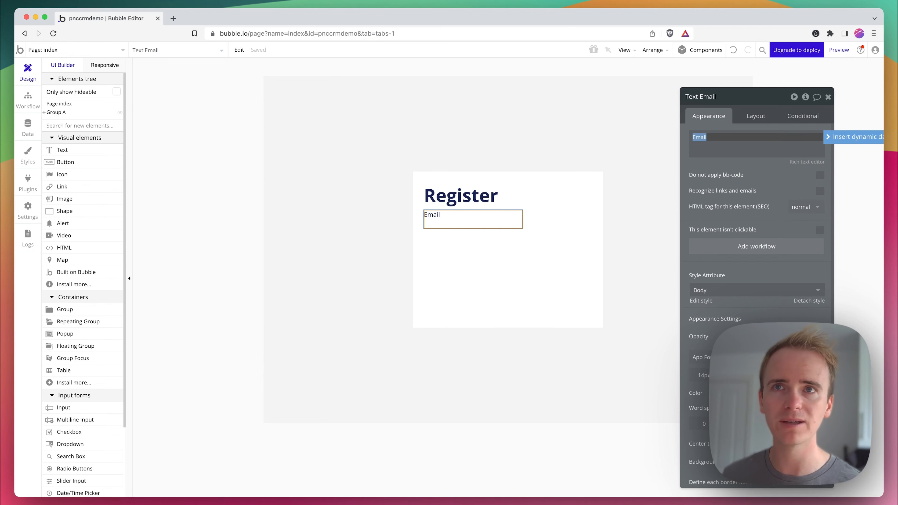
Step: Set the Email label's minimum height to 0 px and its fixed width to 100%
click(756, 117)
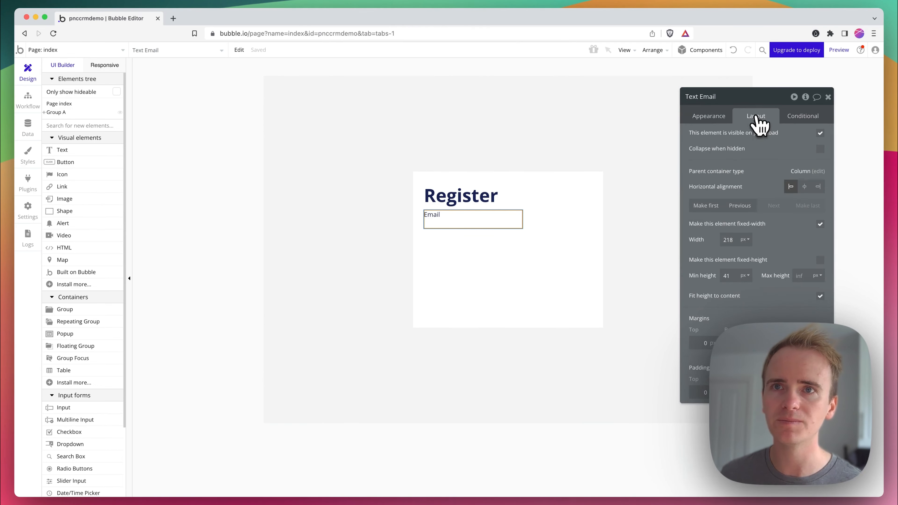
double_click(728, 276)
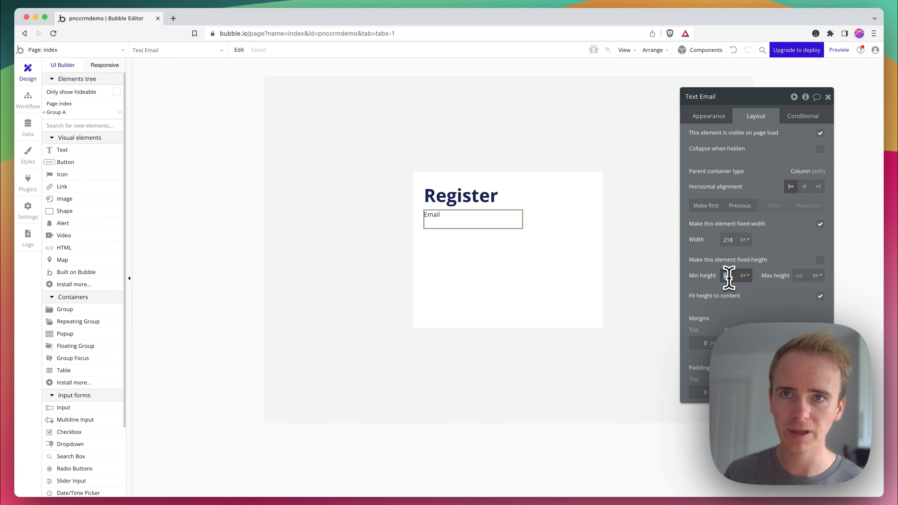
text(0)
click(744, 241)
click(745, 276)
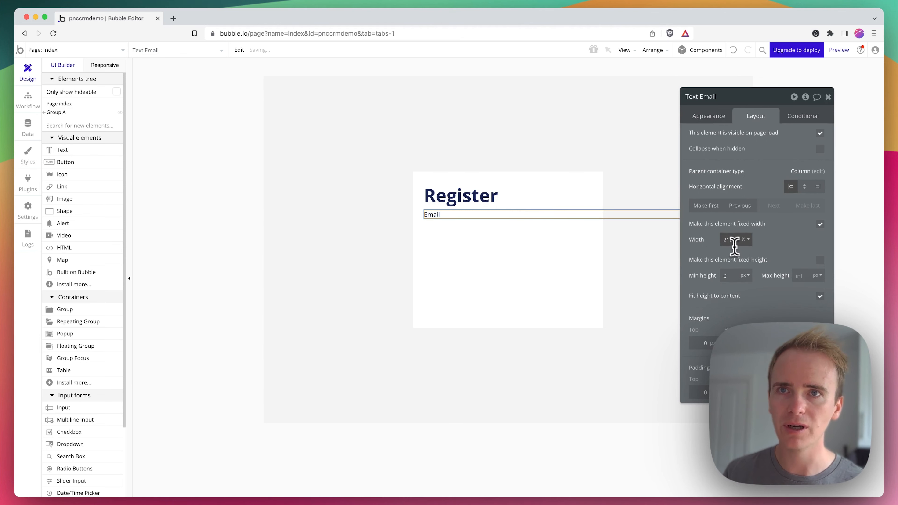
double_click(729, 240)
text(100)
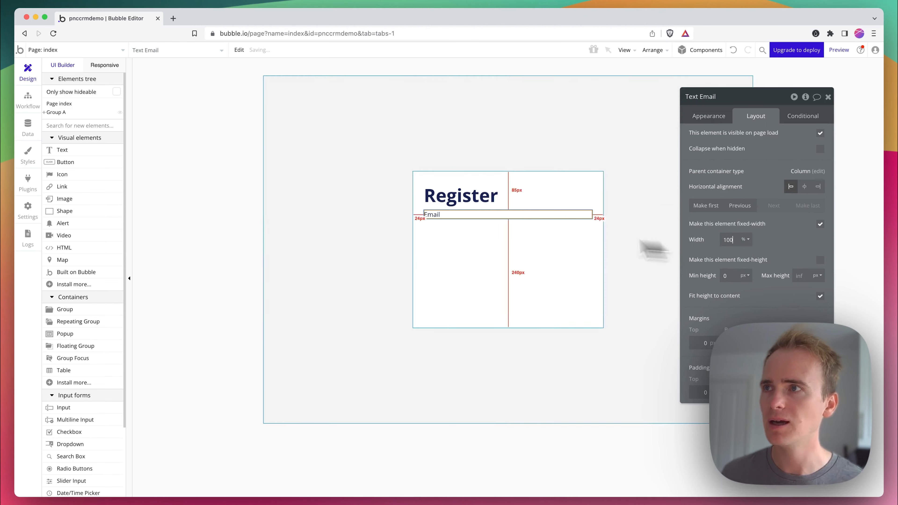
Step: Find the Input element and draw one about 309 px wide below the Email label
click(89, 126)
text(Input)
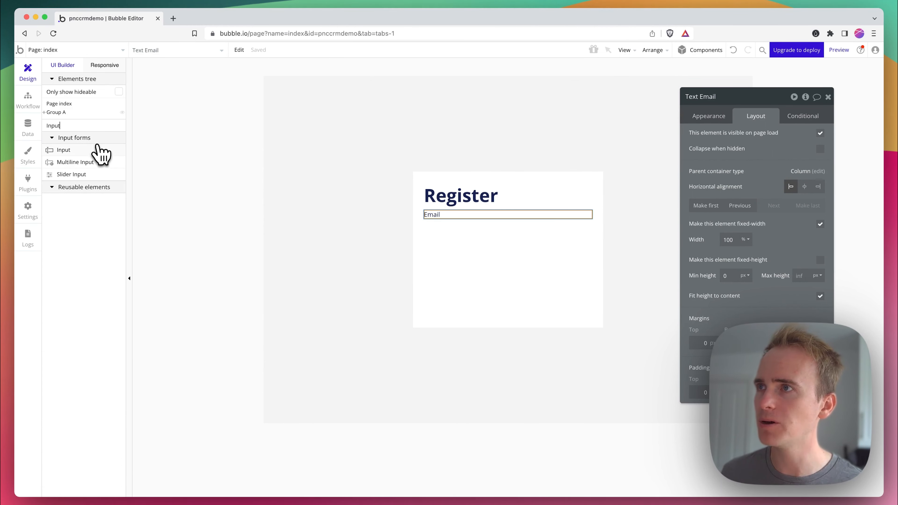
click(97, 150)
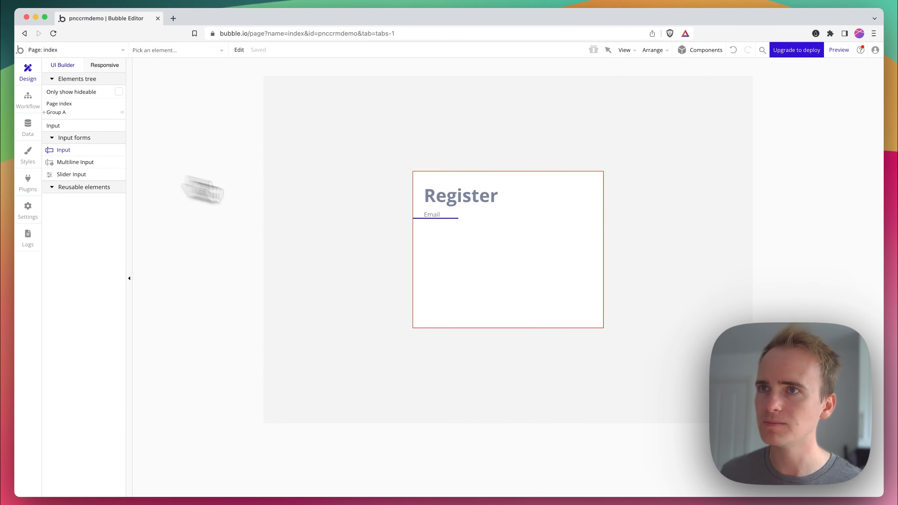
drag(439, 229, 583, 257)
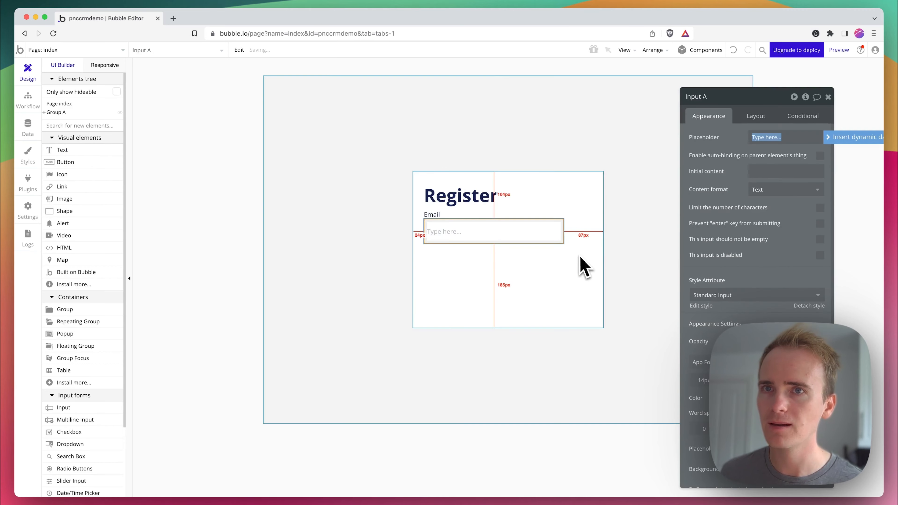
Step: Set the email input's height to 52 px and its width to 100%
click(769, 120)
click(732, 276)
text(52)
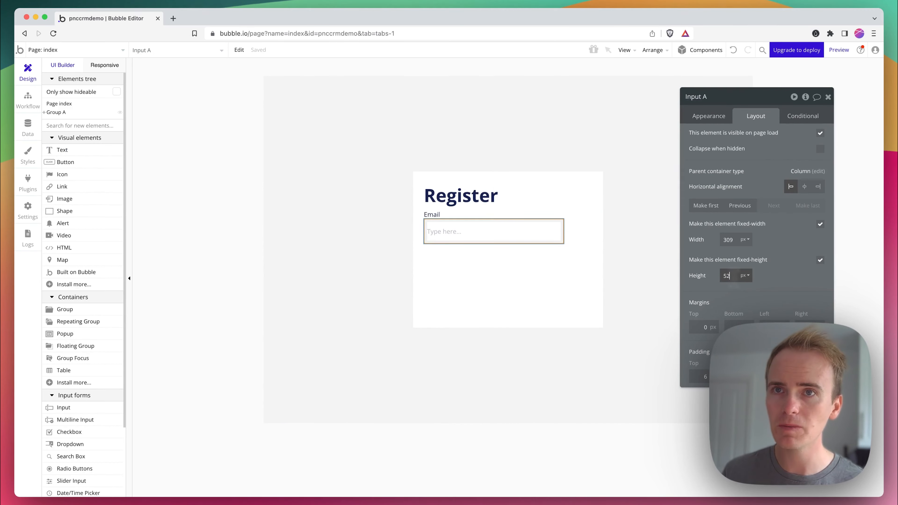
click(728, 239)
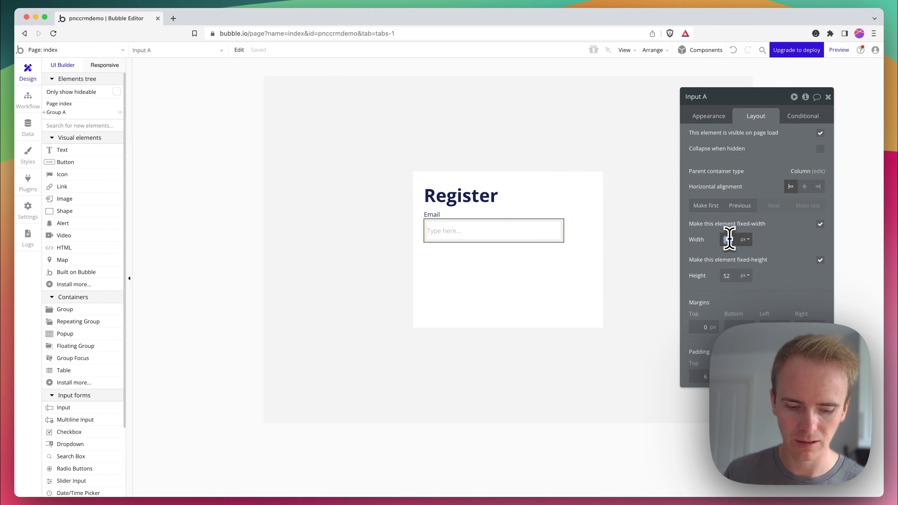
text(100)
click(744, 239)
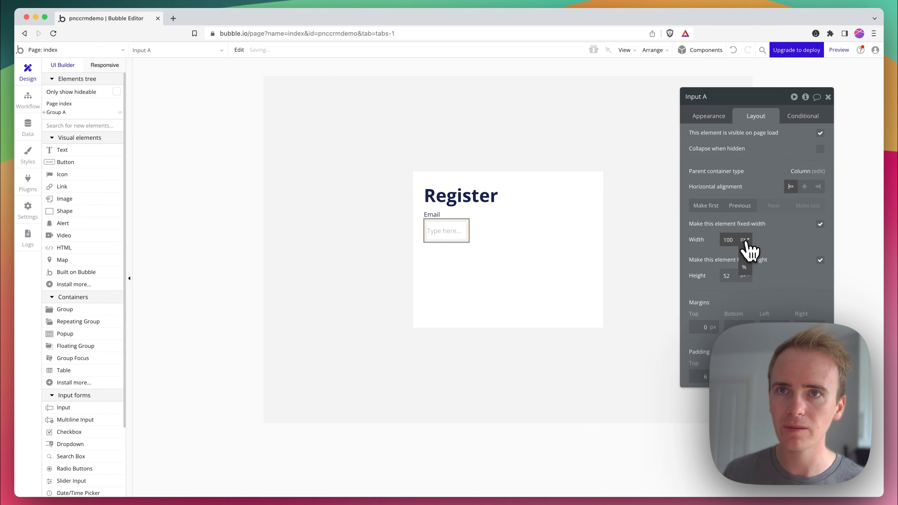
click(745, 267)
Step: Group the Email label and its input together in a column container
shift+click(442, 216)
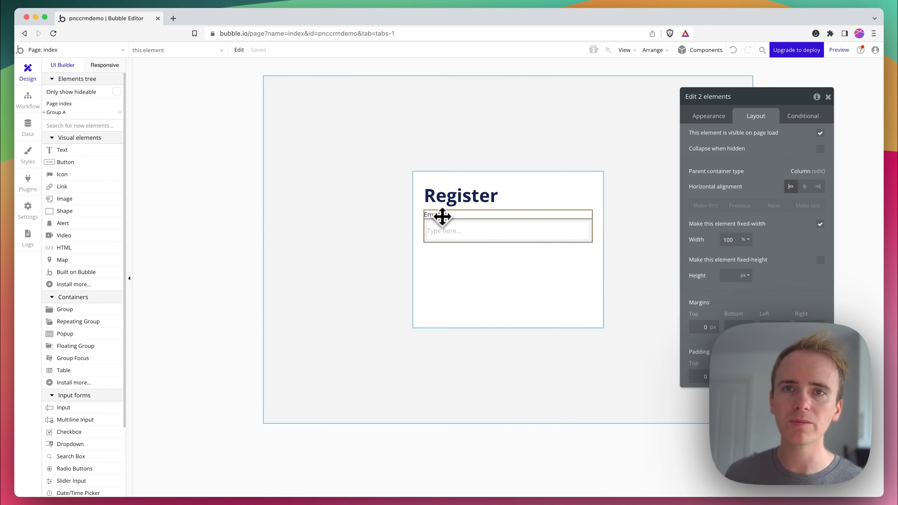
right_click(442, 216)
mouse_move(500, 263)
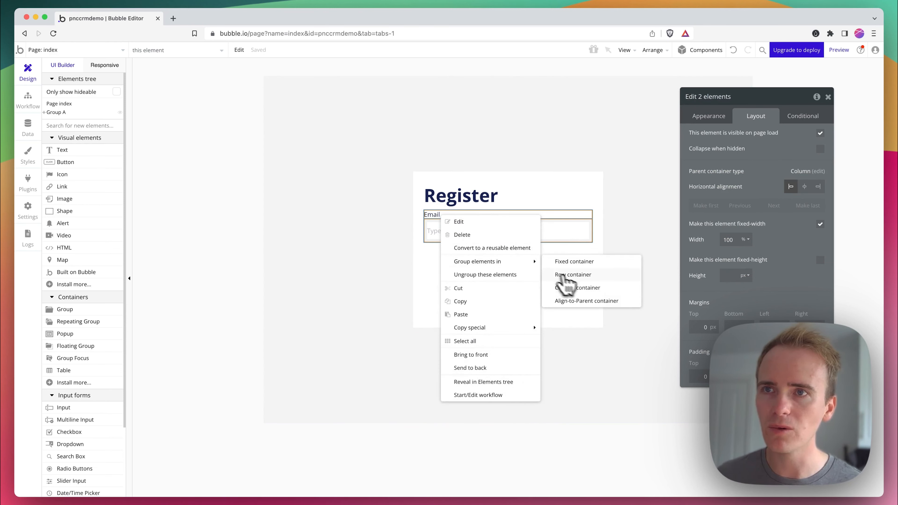
click(575, 290)
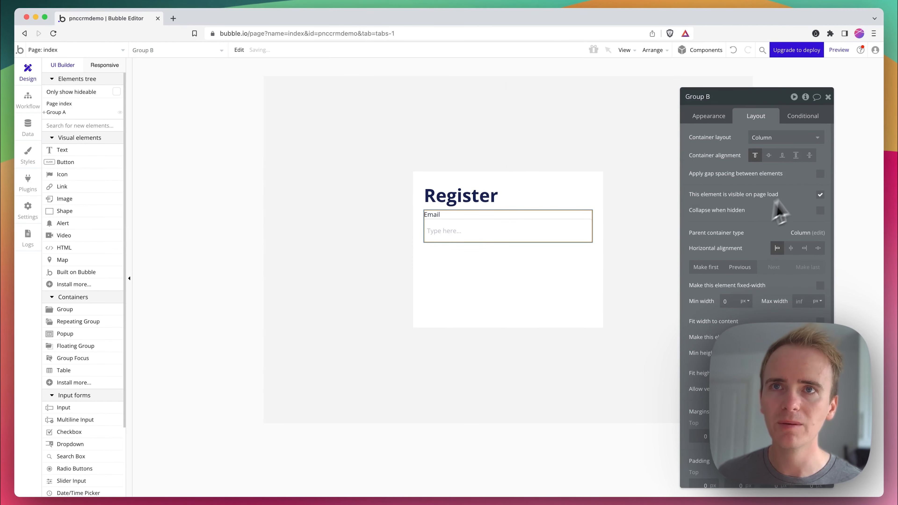
Step: Apply gap spacing between elements in the email field group with a row gap of 4 px
click(819, 174)
drag(786, 188, 751, 189)
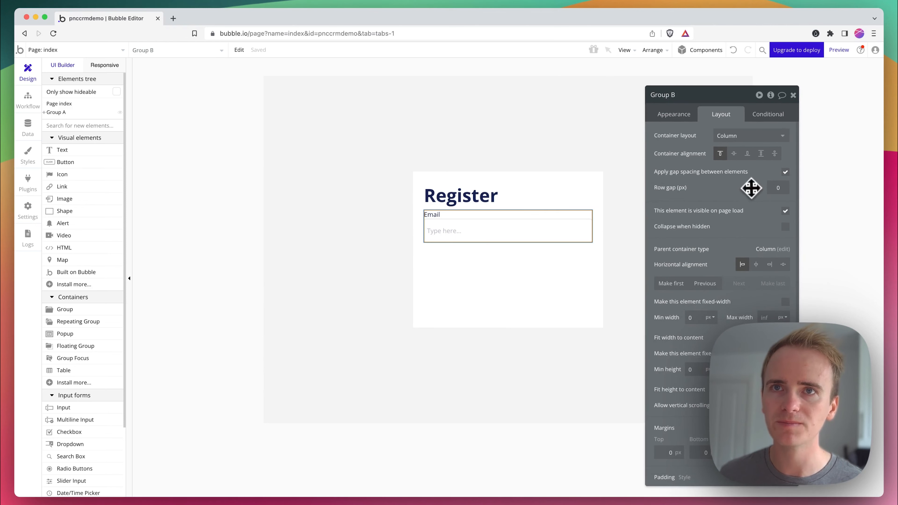
double_click(771, 187)
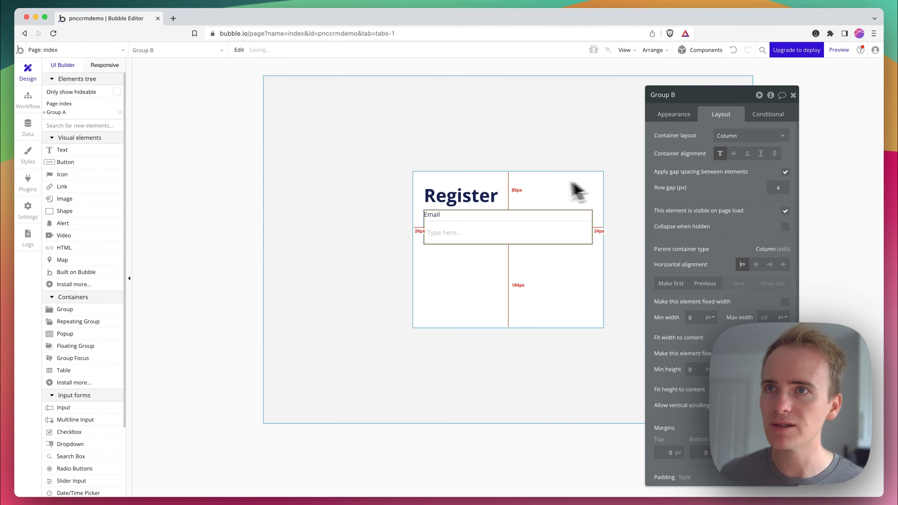
Step: Copy the email field group and paste the duplicate into the white form container
right_click(565, 220)
click(586, 325)
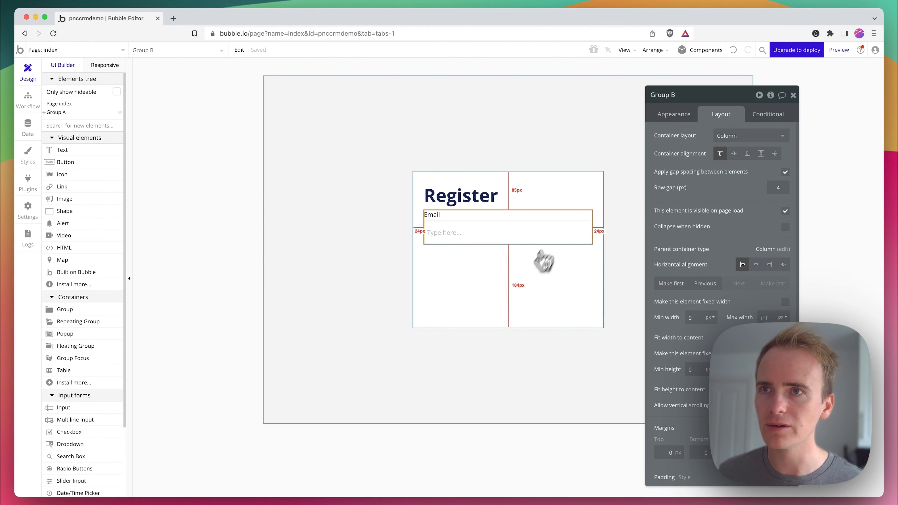
right_click(517, 283)
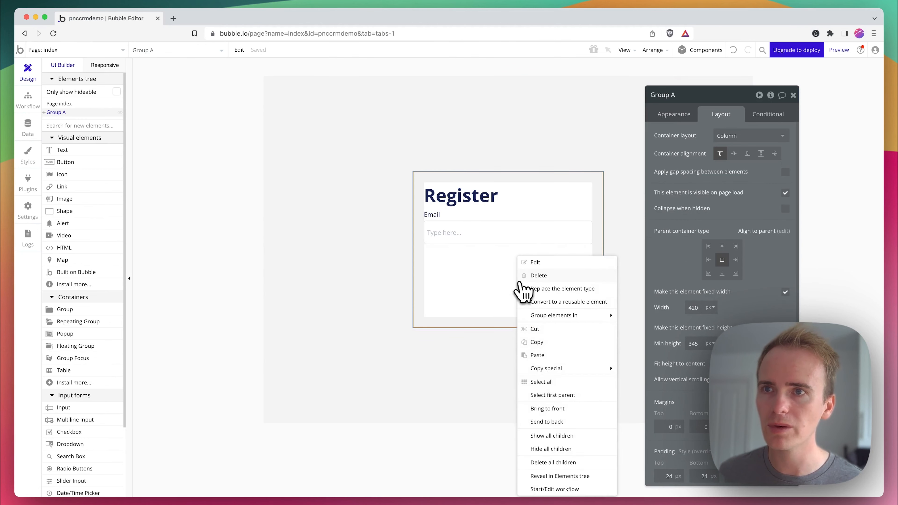
click(540, 355)
Step: Change the label text of the lower, pasted field to "Password"
click(455, 252)
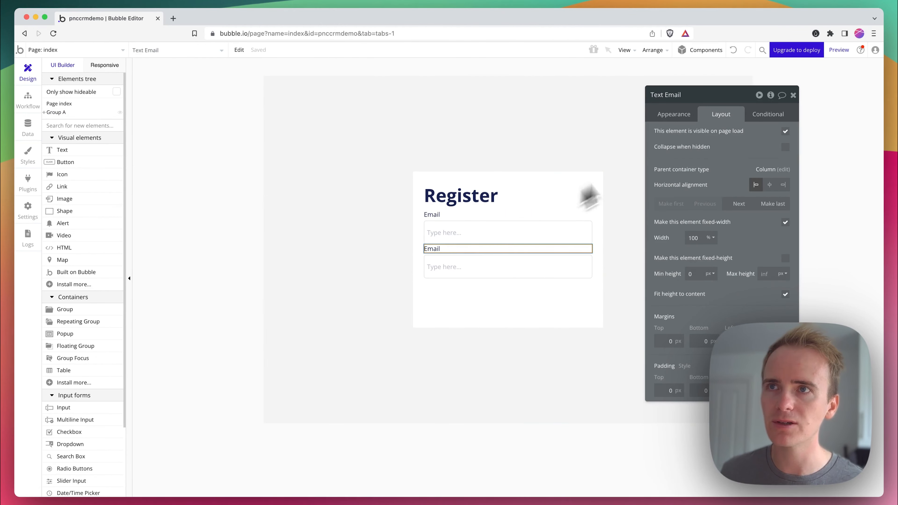
click(689, 108)
double_click(685, 136)
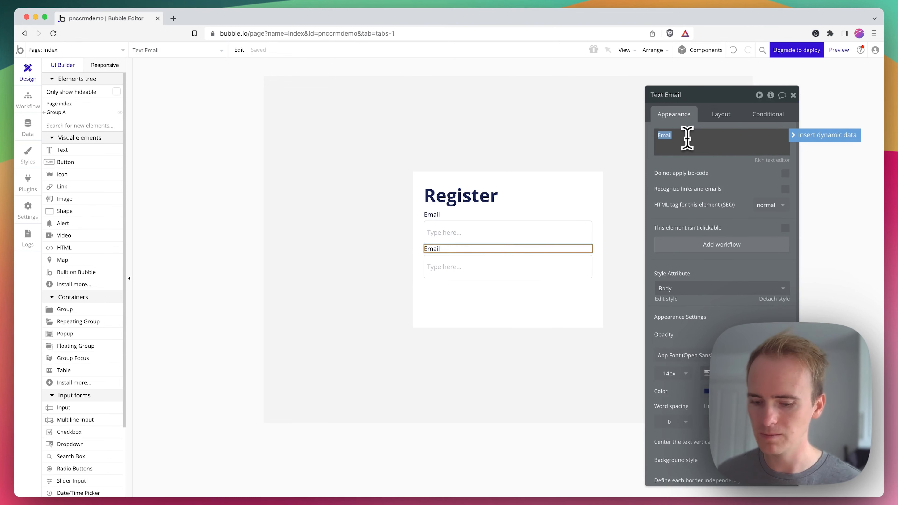
text(Password)
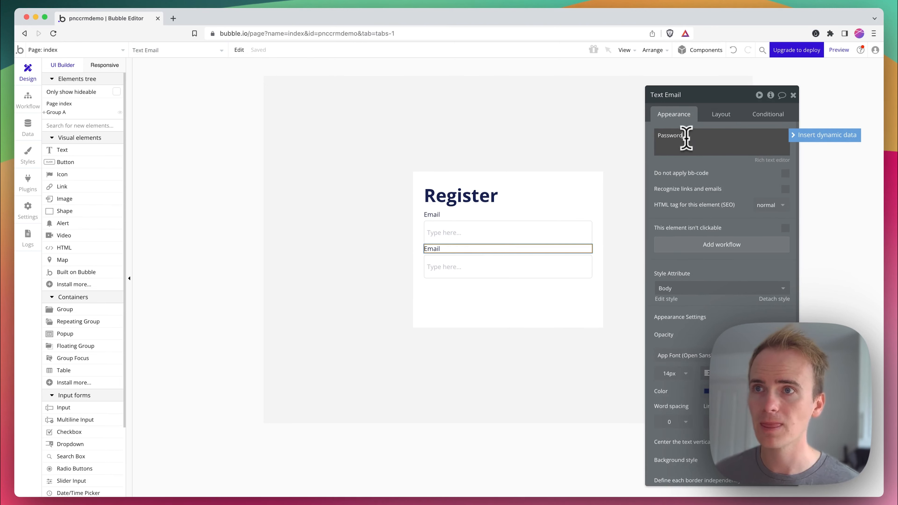
click(475, 248)
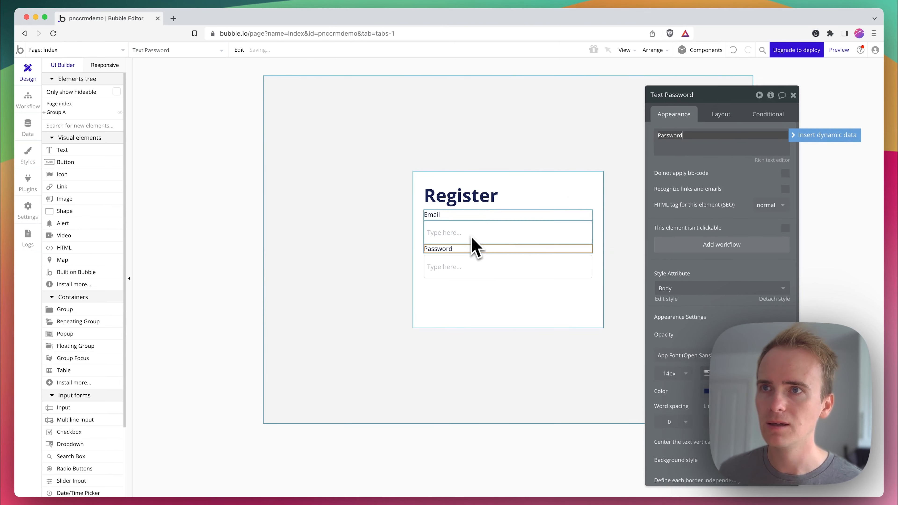
Step: Try to group the email and password fields together in a column container
click(477, 263)
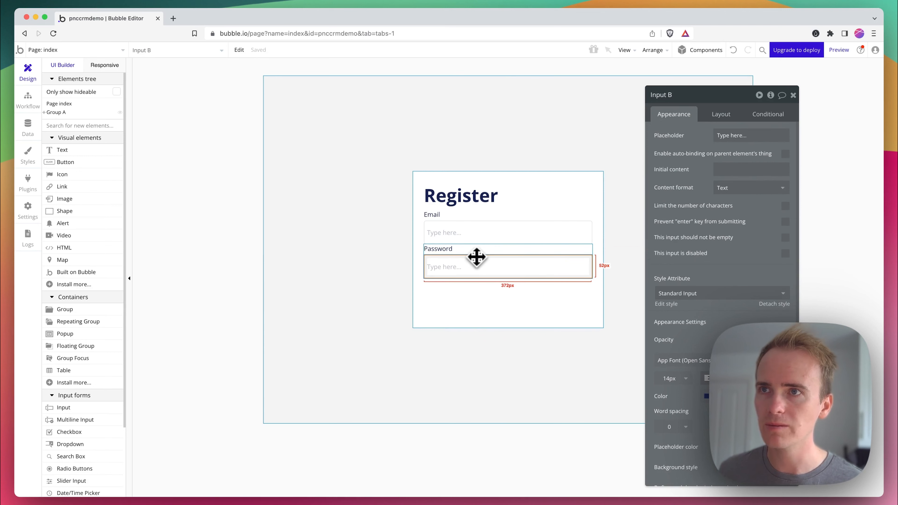
shift+click(474, 226)
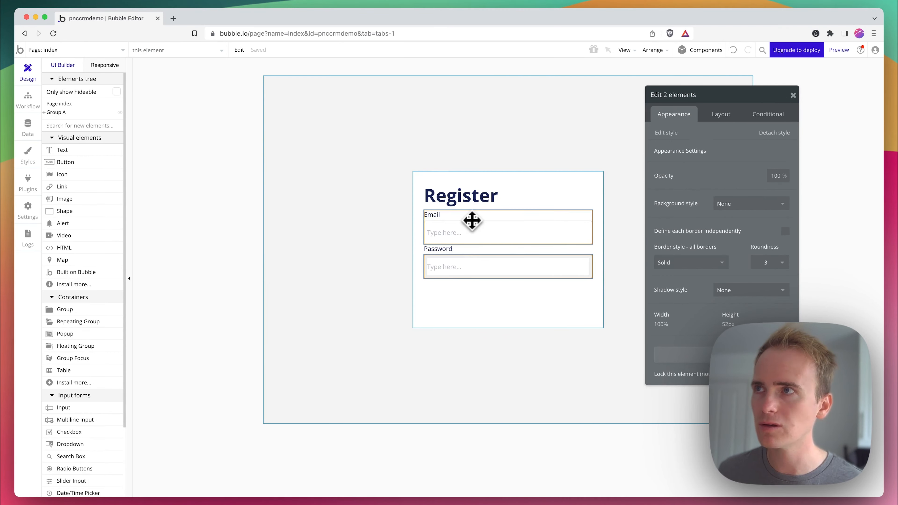
click(45, 112)
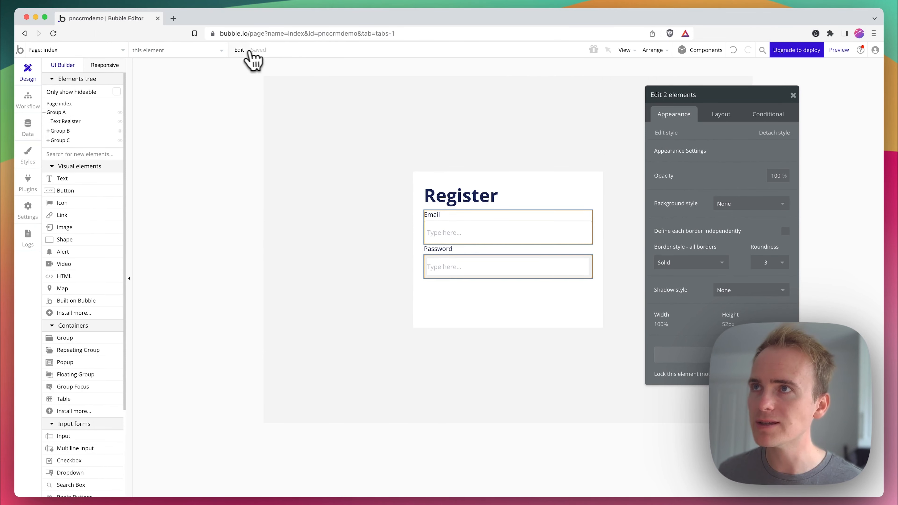
click(239, 50)
mouse_move(279, 155)
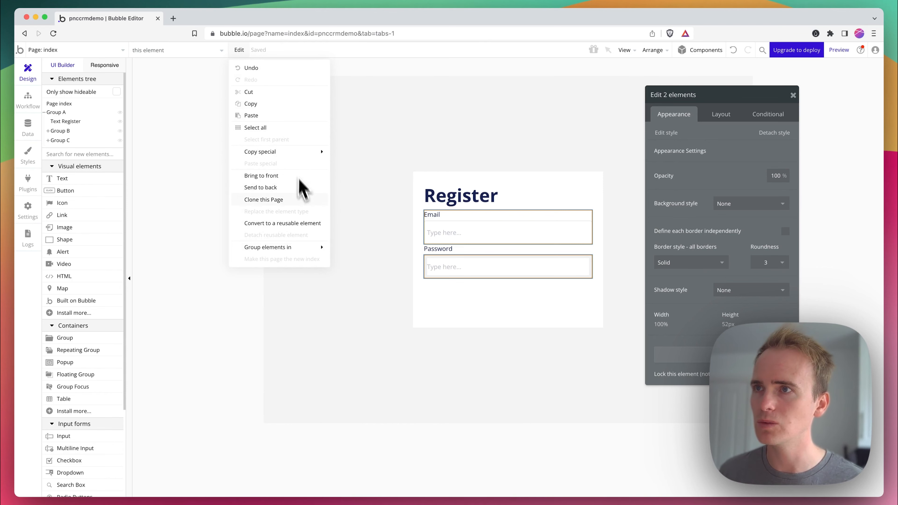
mouse_move(306, 246)
click(380, 273)
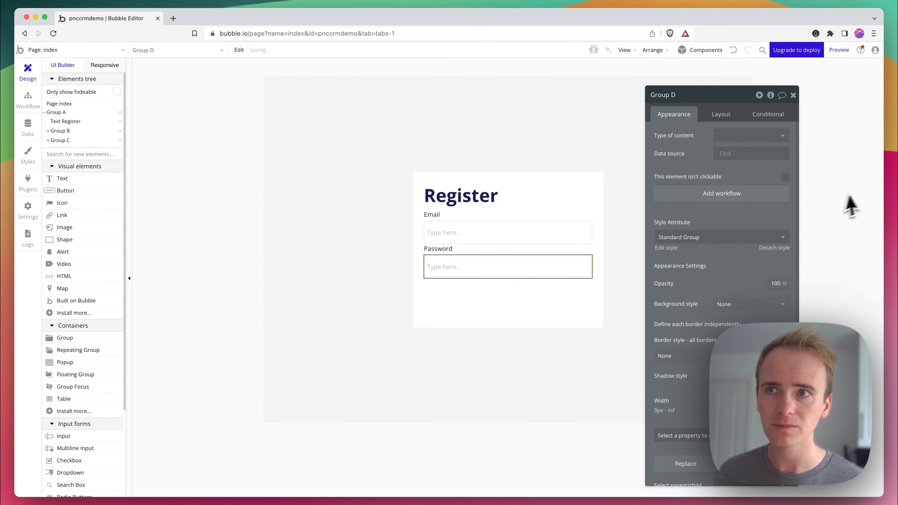
Step: Move the password input out of nested Group D directly into Group C and delete the empty Group D
click(49, 140)
click(52, 159)
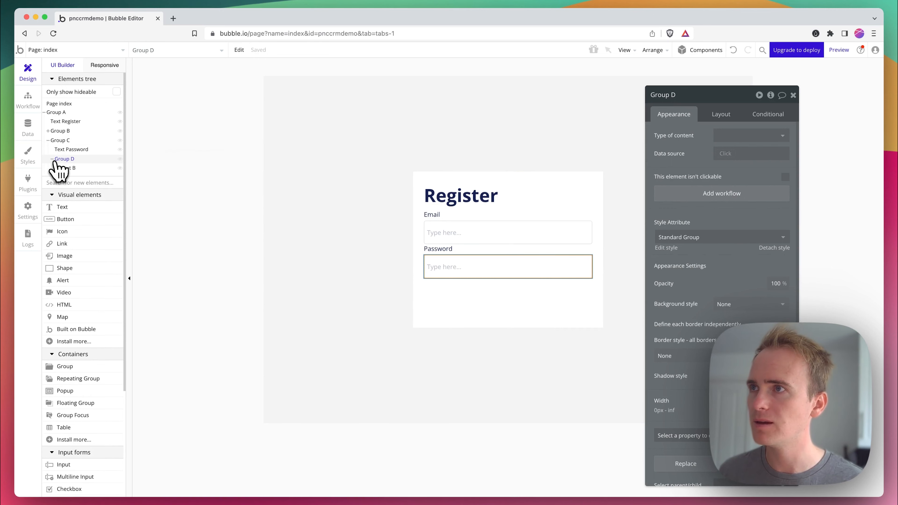
click(65, 168)
drag(66, 167, 69, 159)
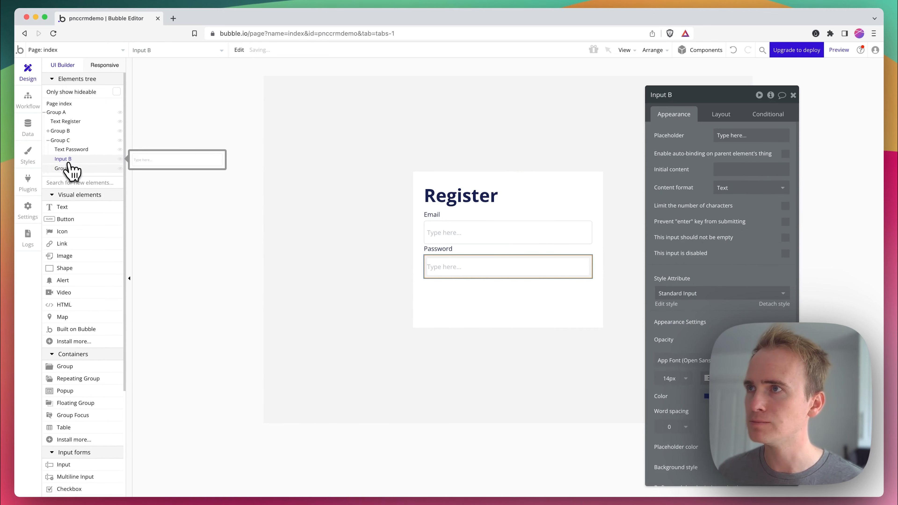
click(68, 166)
key(Delete)
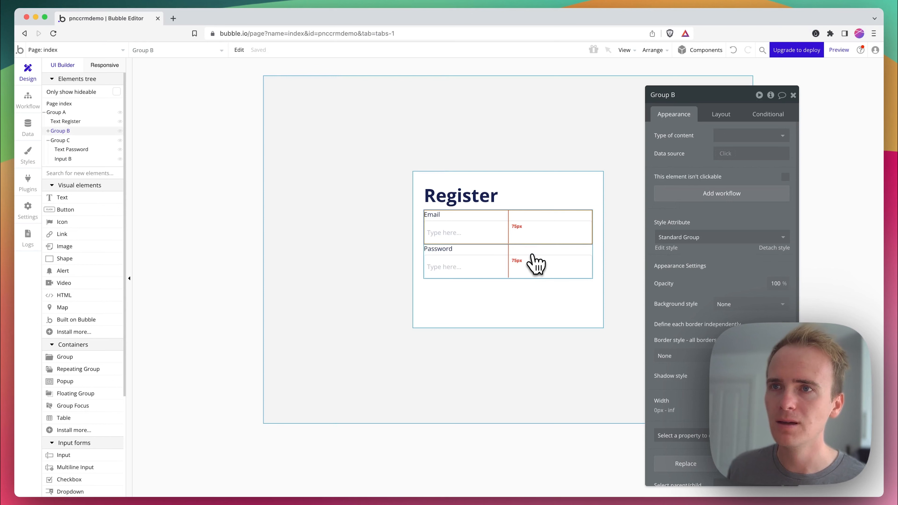
Step: Group the email and password field groups in a column container and apply gap spacing between its elements
click(531, 253)
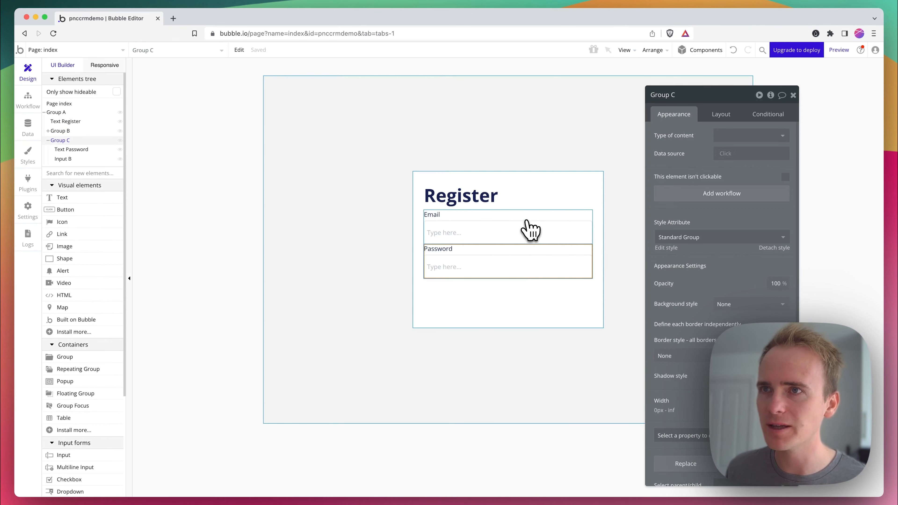
shift+click(530, 230)
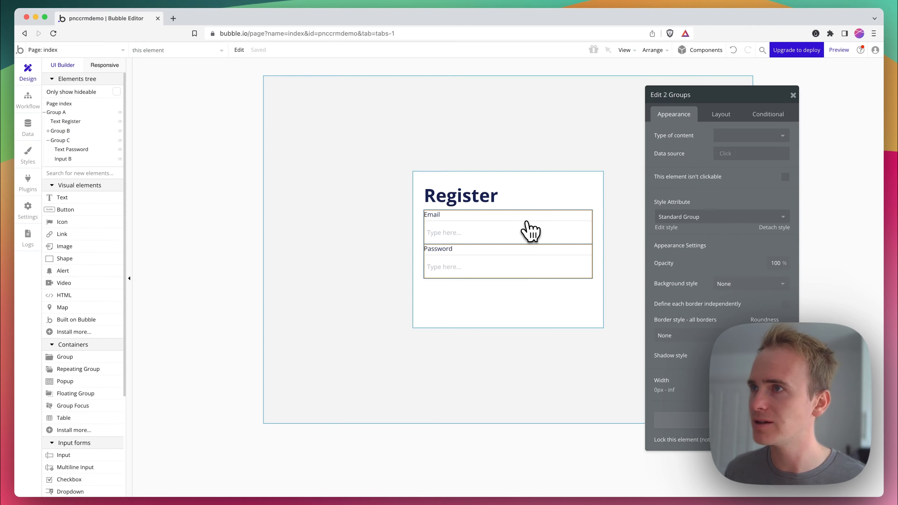
click(239, 50)
mouse_move(303, 252)
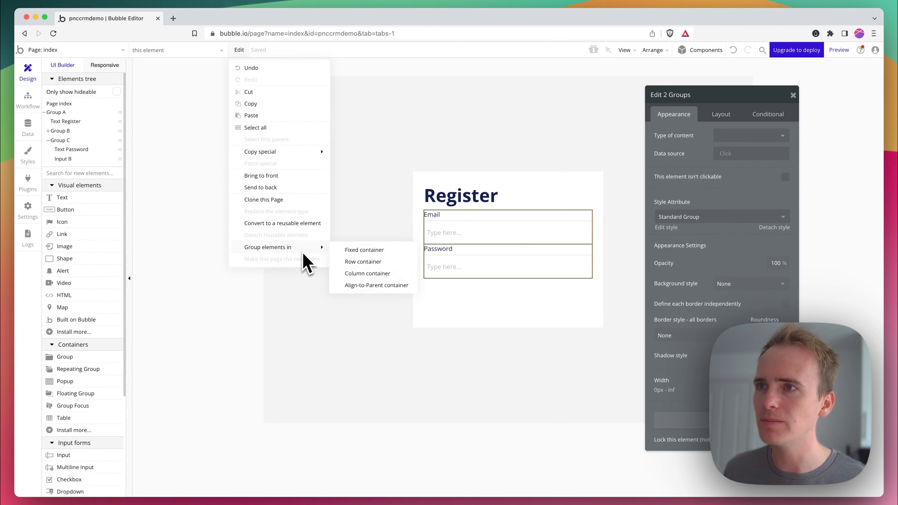
click(364, 273)
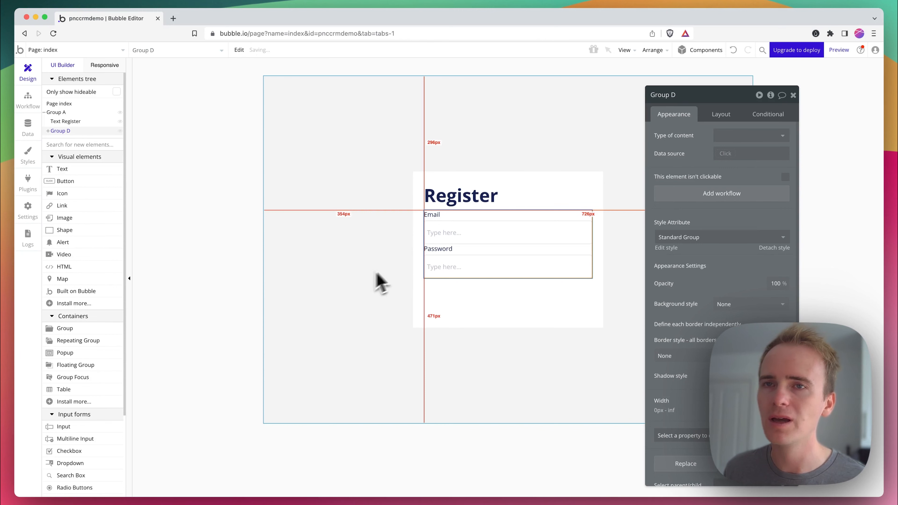
click(722, 114)
click(785, 172)
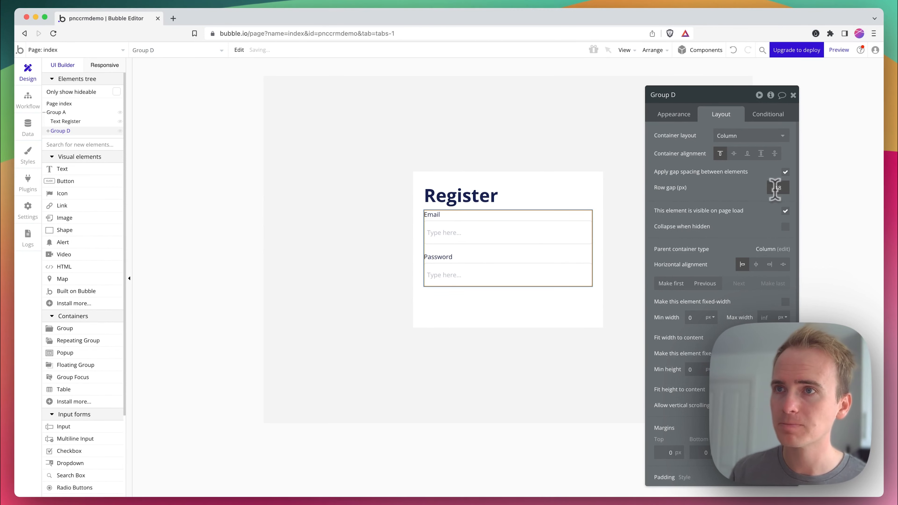
Step: Duplicate the email field group within the fields container and move the copy one place up, above the password field
click(499, 222)
right_click(498, 221)
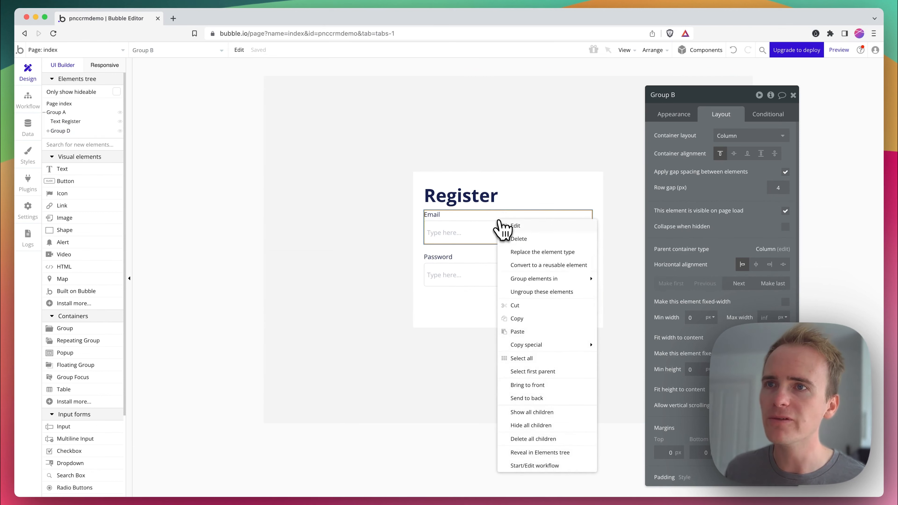
click(516, 317)
click(508, 251)
key(super+v)
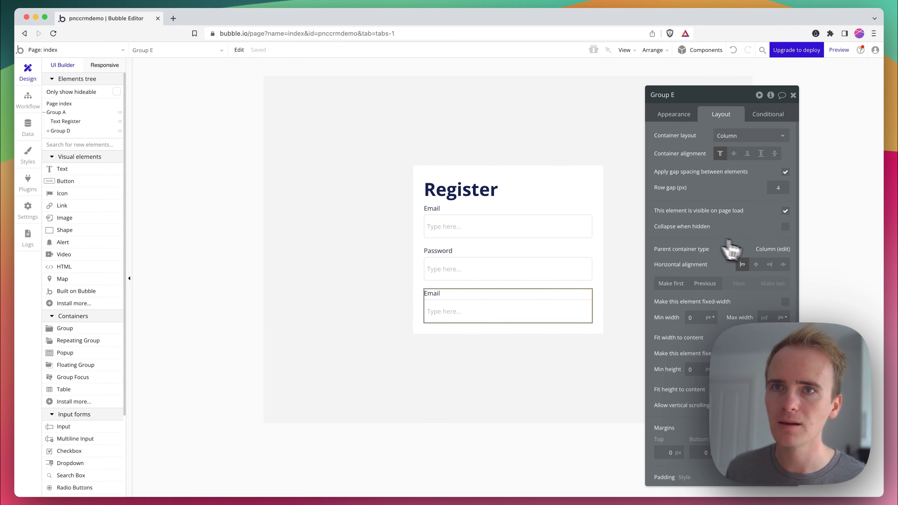
click(705, 283)
Step: Change the label text of the topmost field to "First name"
click(449, 214)
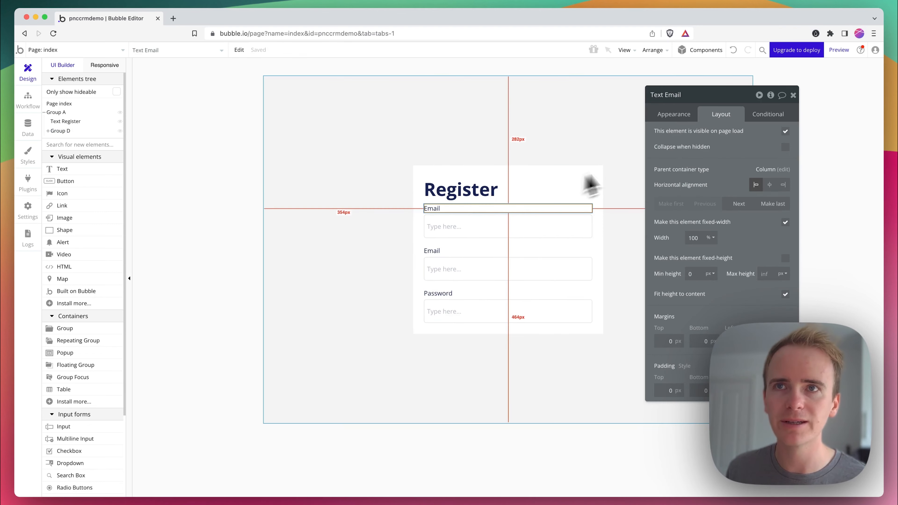
click(674, 114)
double_click(709, 145)
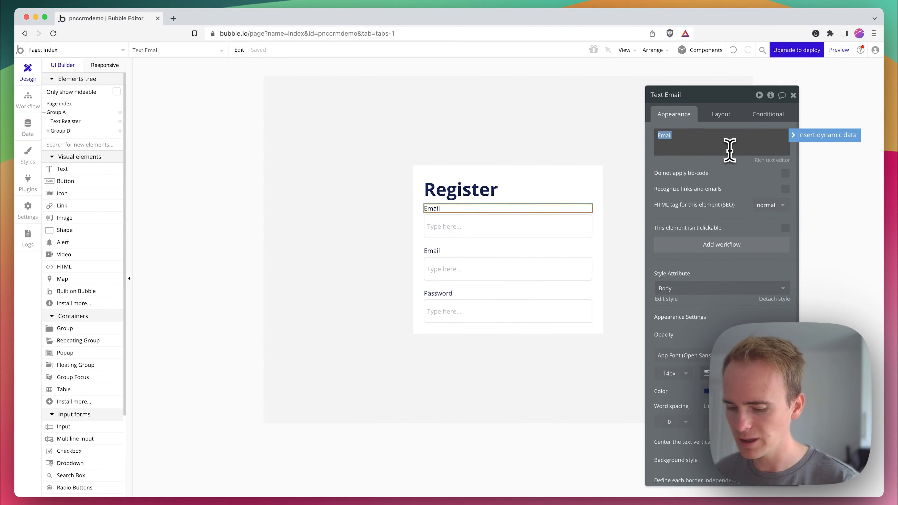
text(First name)
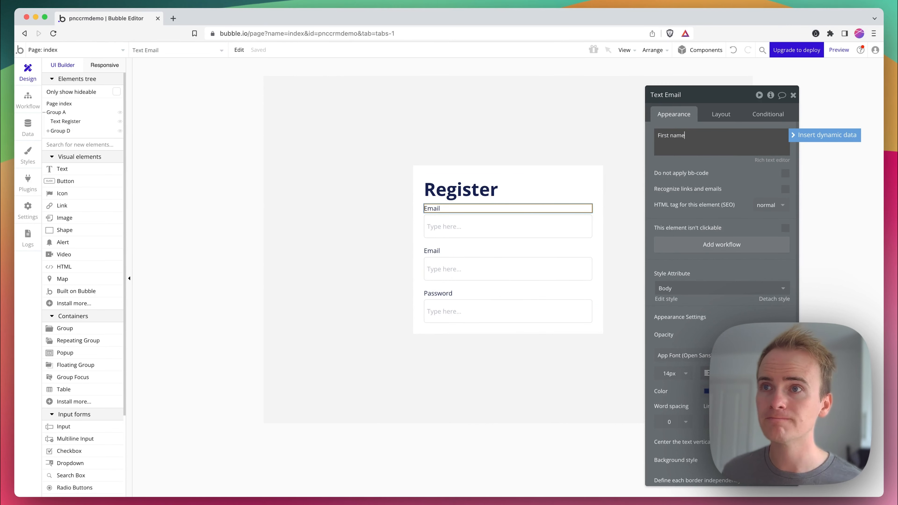
Step: Set the placeholder of the first name input to "Enter your first name"
click(565, 227)
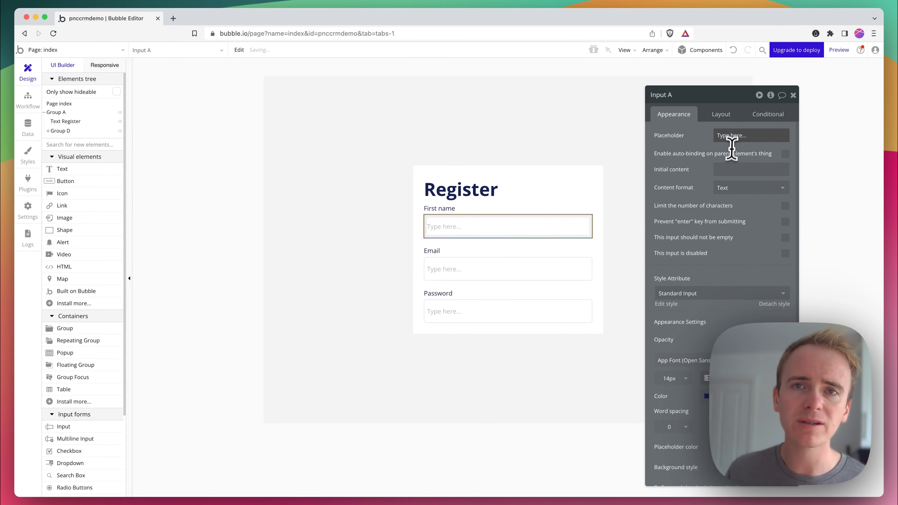
click(732, 135)
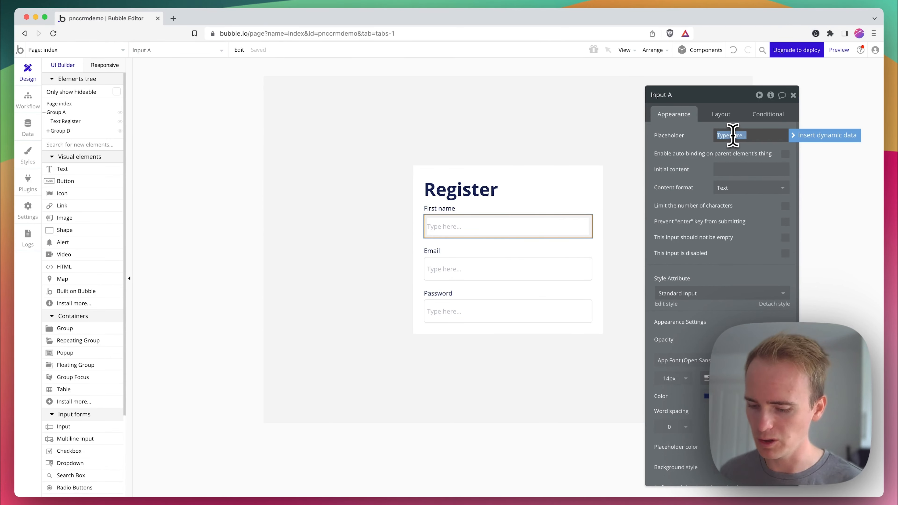
text(Enter your first name)
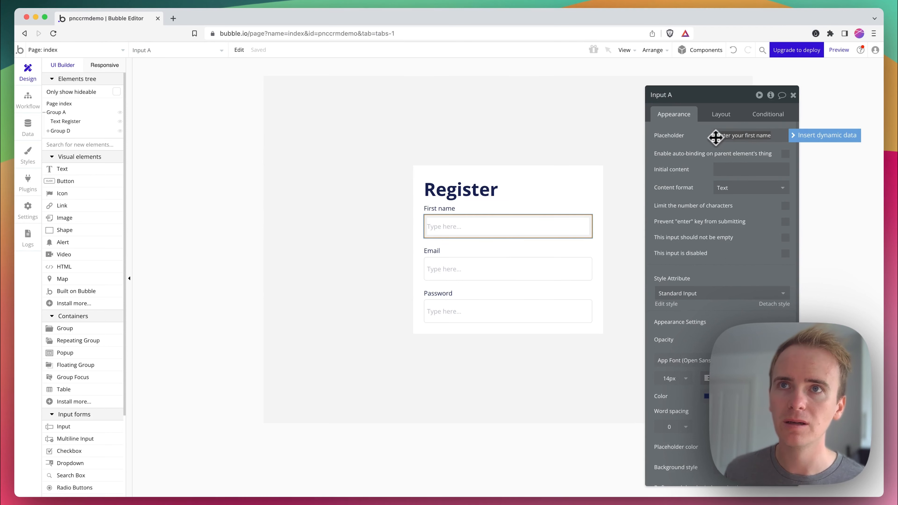
click(707, 135)
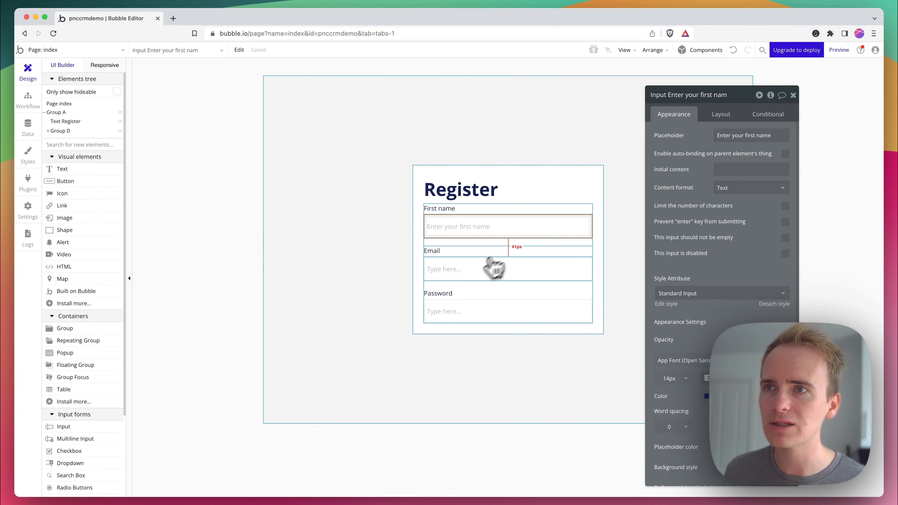
Step: Set the placeholder of the email input to "Enter your email"
click(465, 271)
click(765, 135)
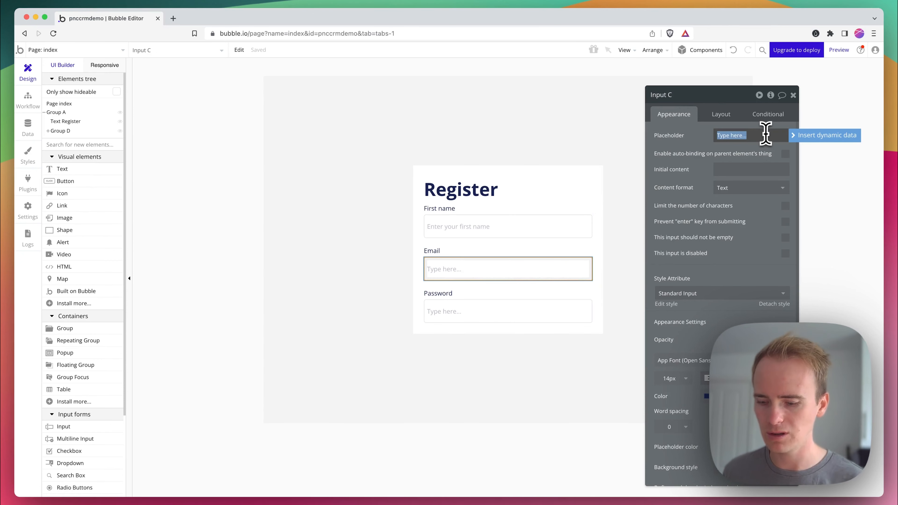
text(Enter your email)
key(super+a)
text(Enter your email)
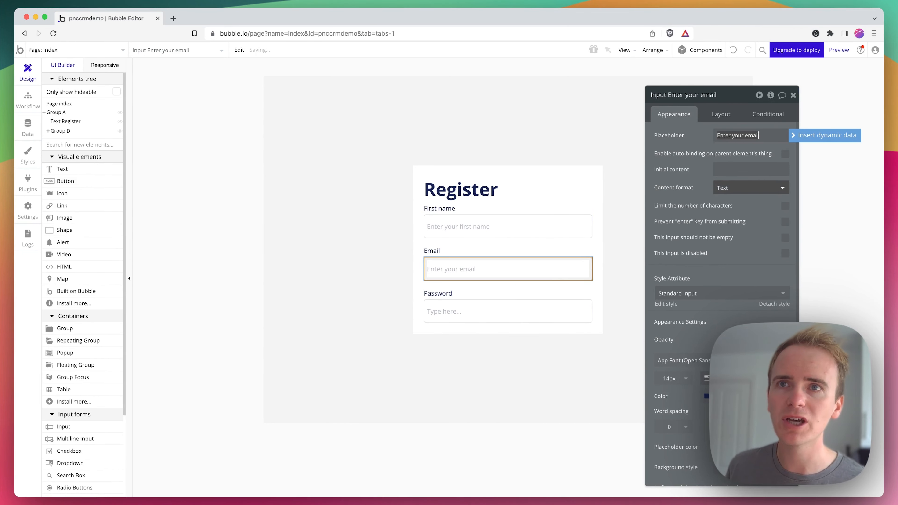
Step: Set the content format of the email input to Email
click(751, 186)
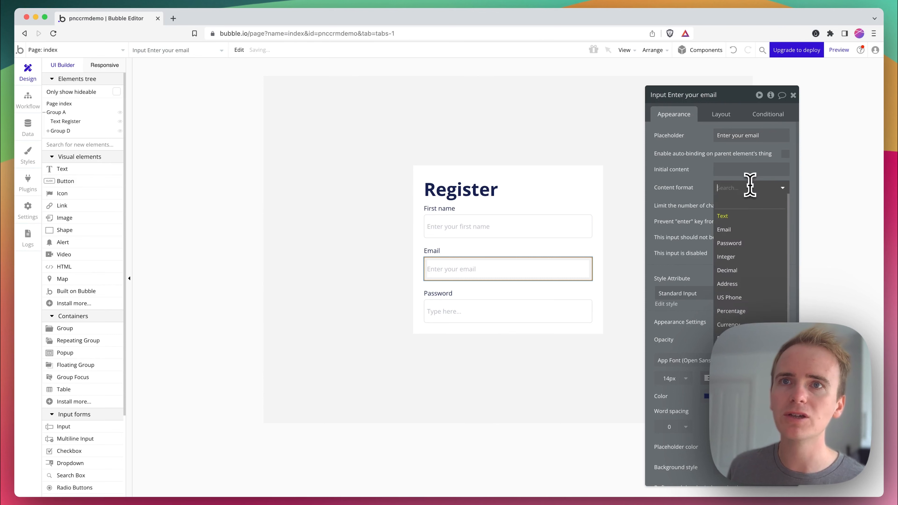
click(749, 230)
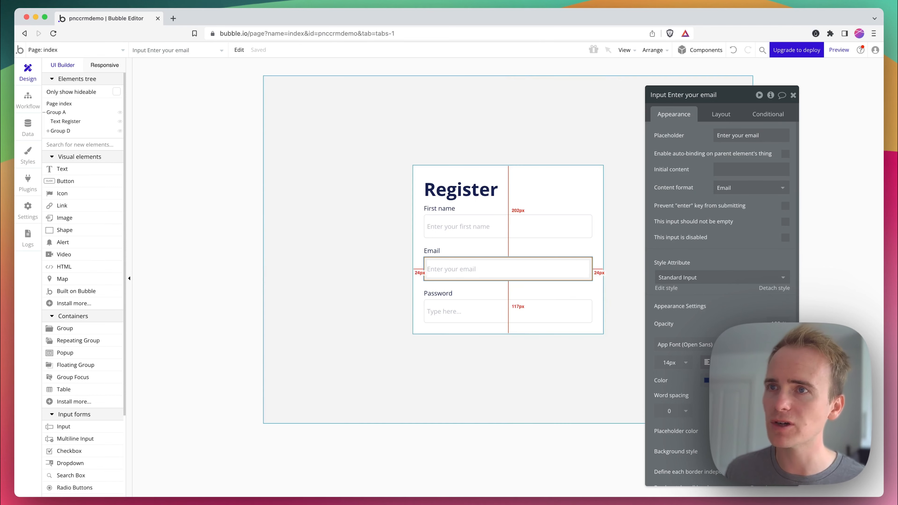
Step: Set the password input's placeholder to "Enter a password" and its content format to Password
click(495, 311)
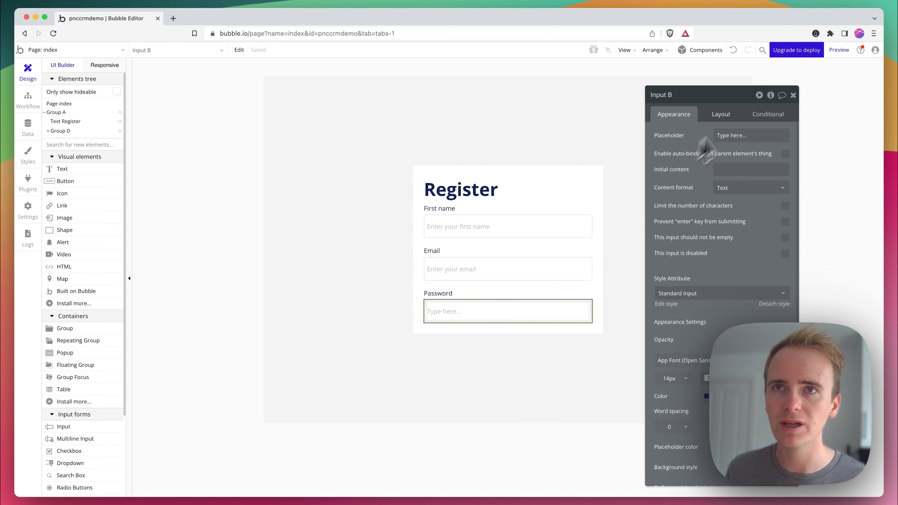
click(761, 135)
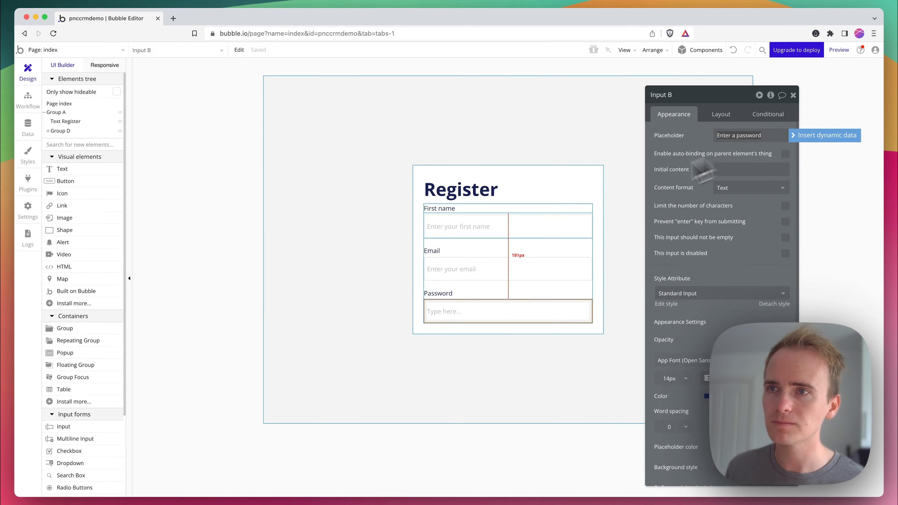
key(Return)
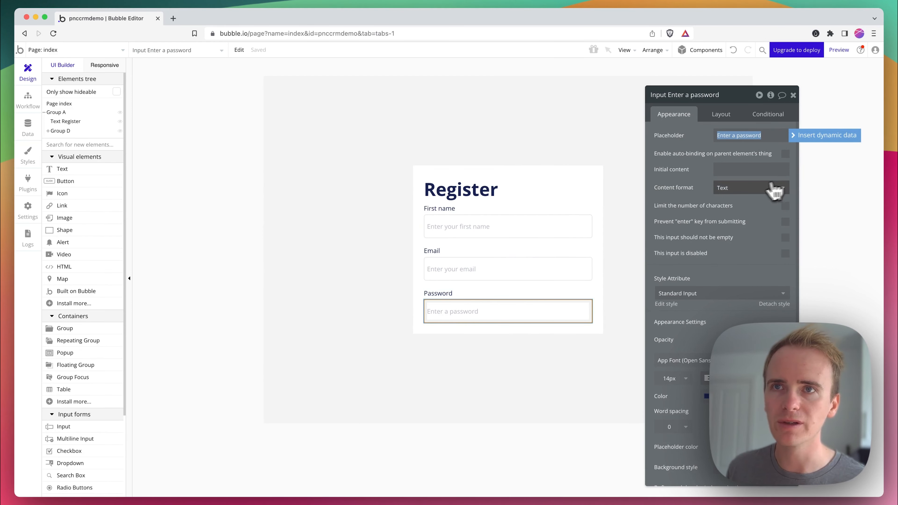
click(771, 187)
click(743, 240)
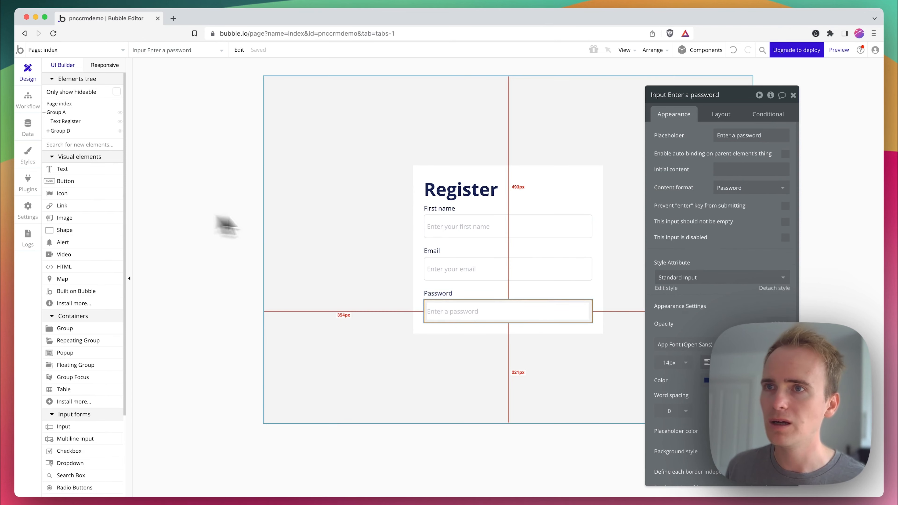
Step: Add a button inside the form's fields container and label it "Register"
click(62, 181)
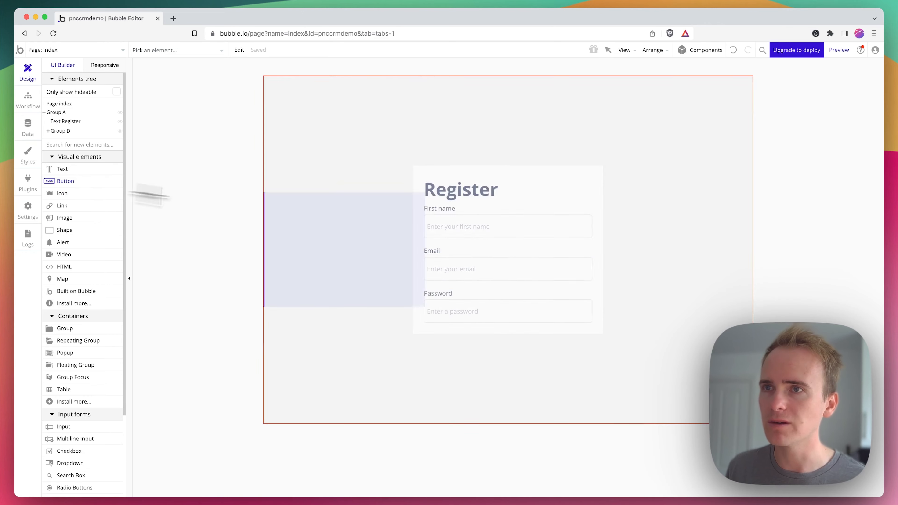
drag(477, 244, 571, 263)
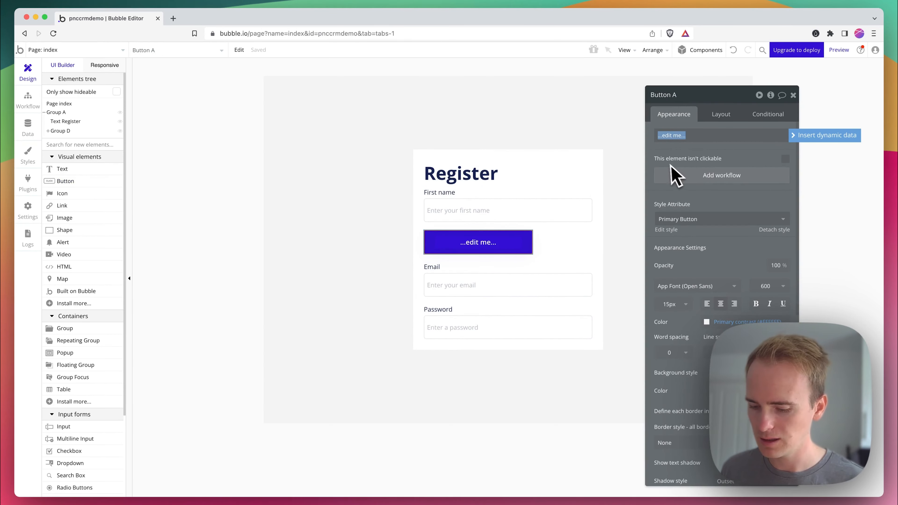
text(Register)
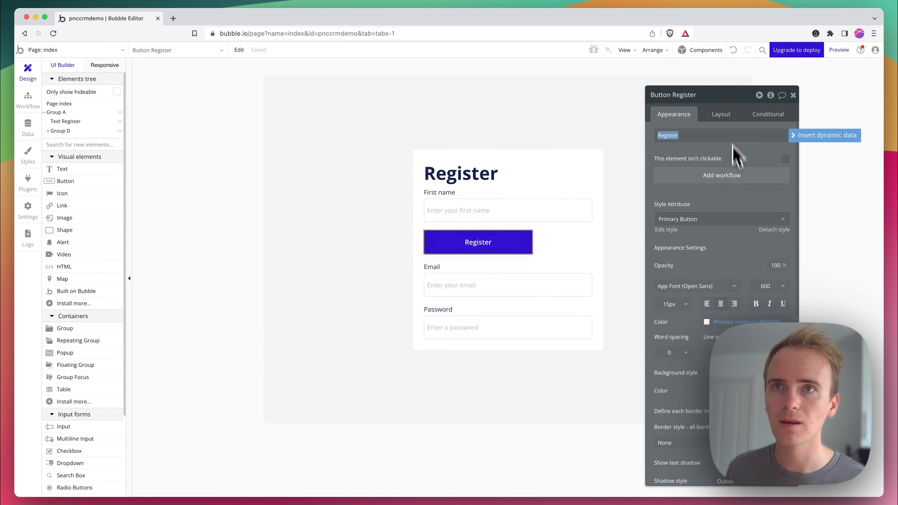
Step: Set the Register button's width to 100% and make it the last element in its container, below the password field
click(726, 120)
click(695, 238)
text(100)
click(710, 238)
click(712, 268)
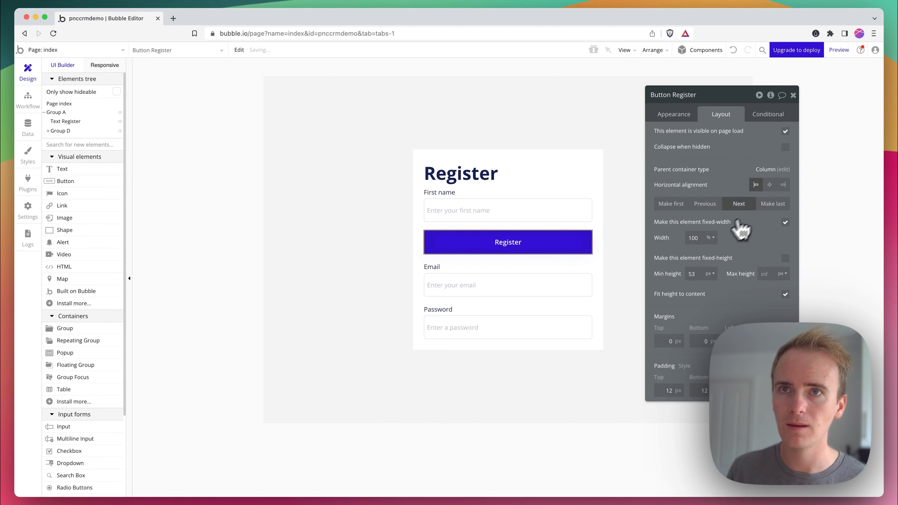
click(772, 205)
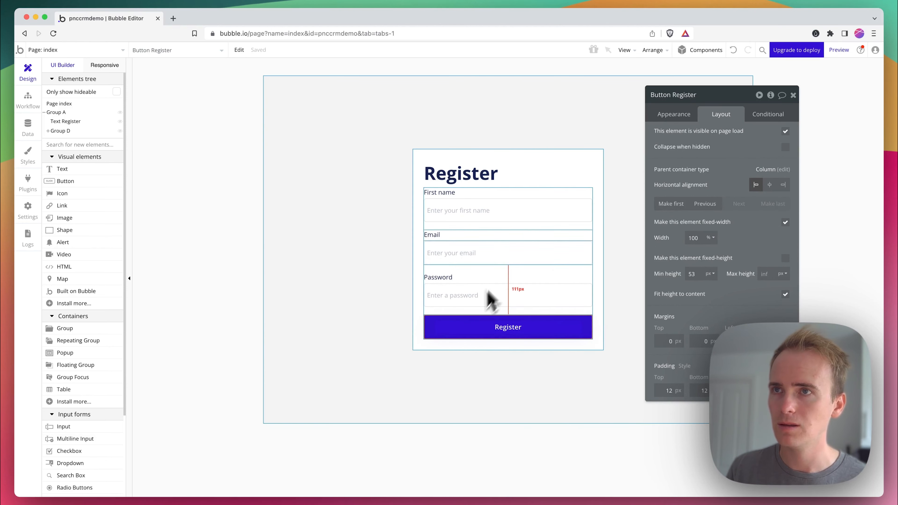
Step: Round the corners of the white group that holds the whole registration form
click(435, 162)
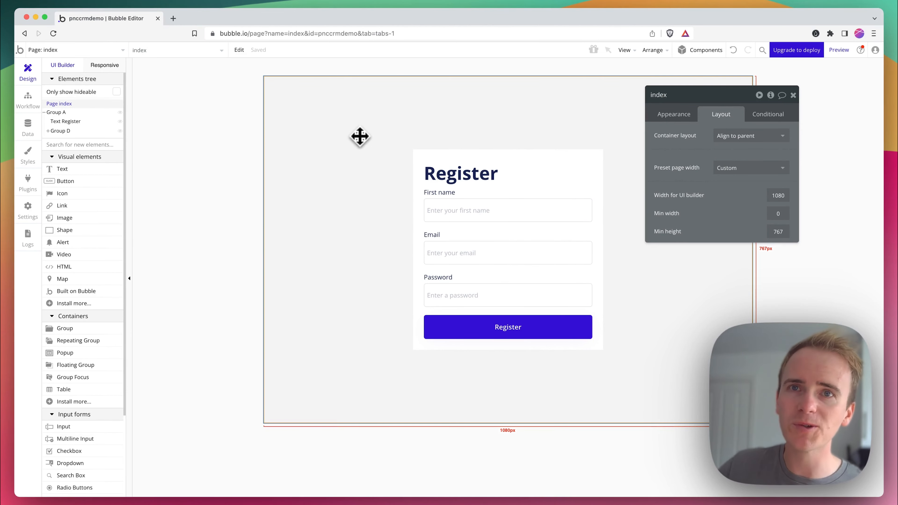
click(581, 180)
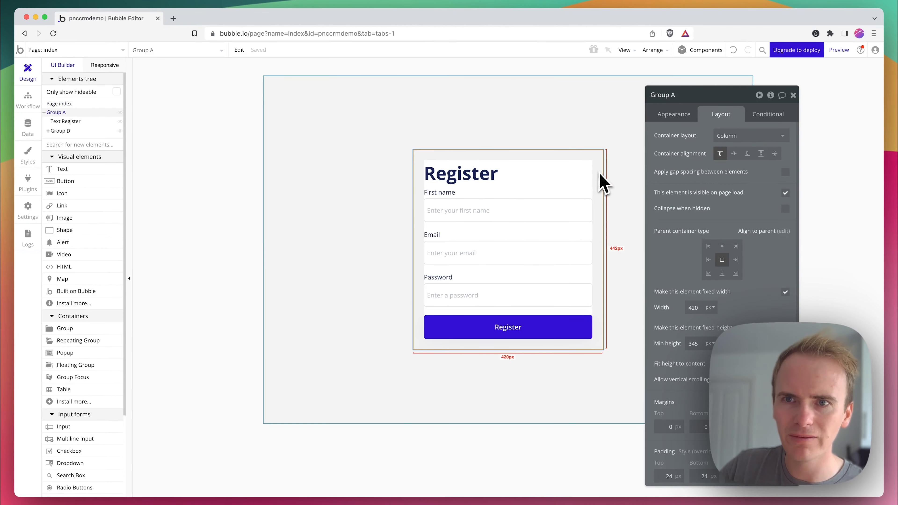
scroll(723, 320, down, 1)
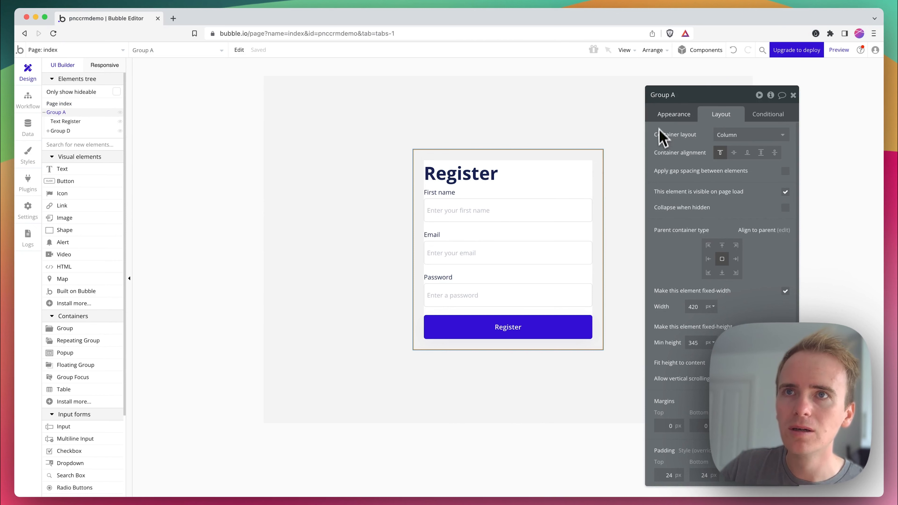
click(668, 114)
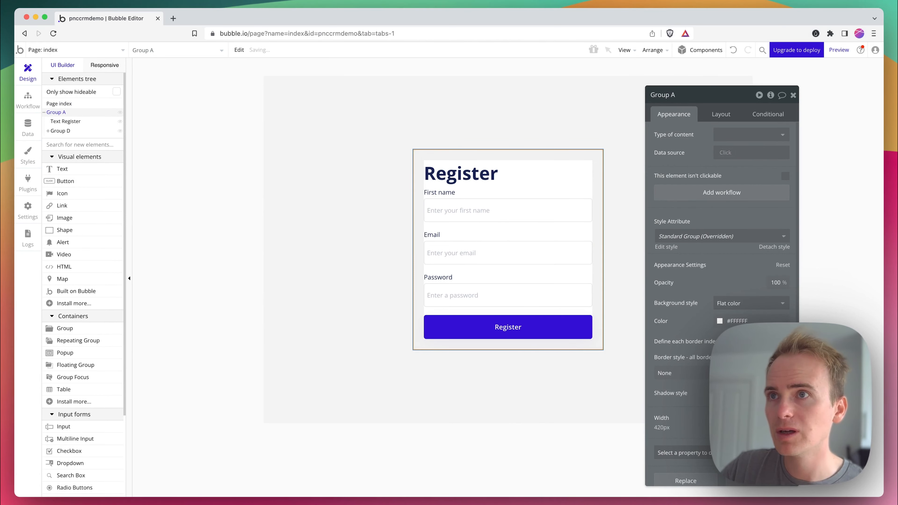
click(407, 171)
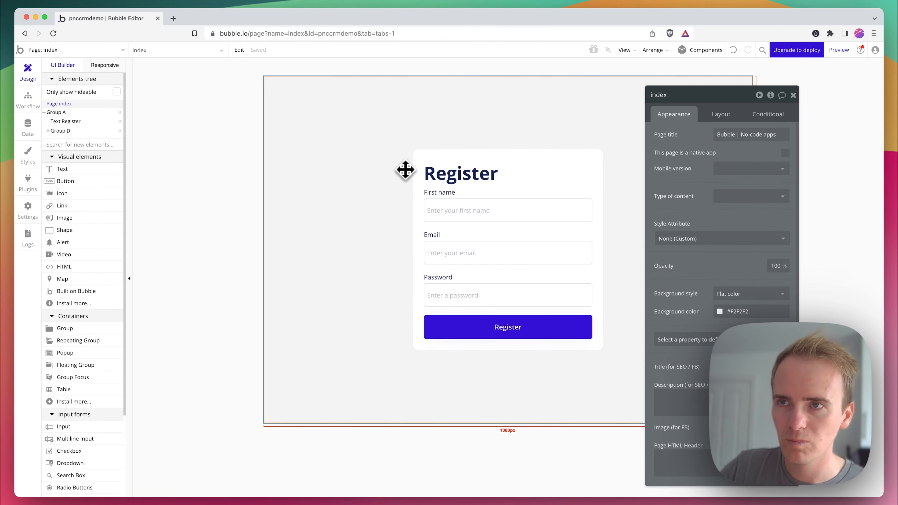
Step: Create a workflow for the Register button being clicked, with a "Sign the user up" action as its first step
click(492, 328)
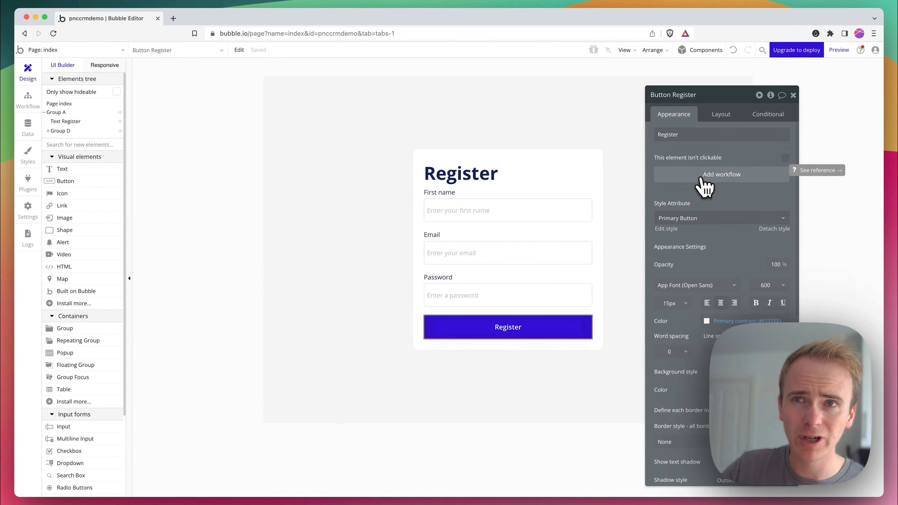
click(715, 180)
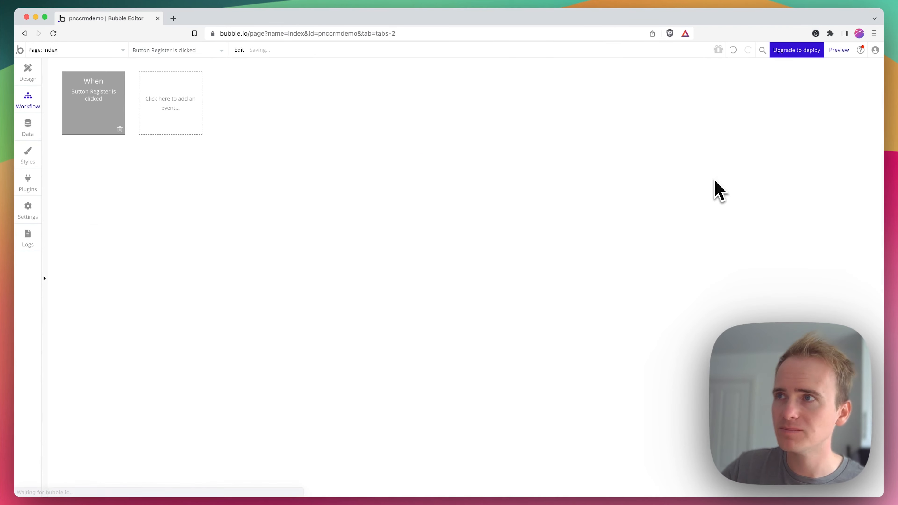
click(123, 174)
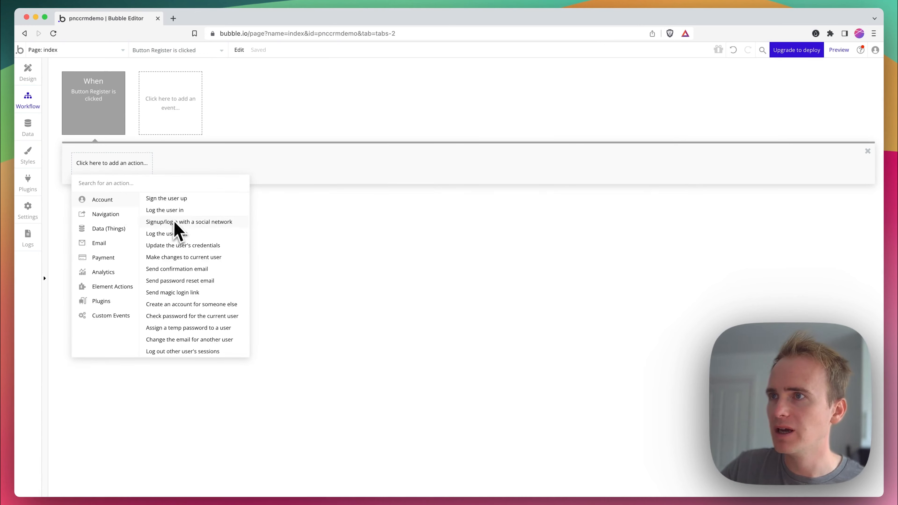
click(177, 199)
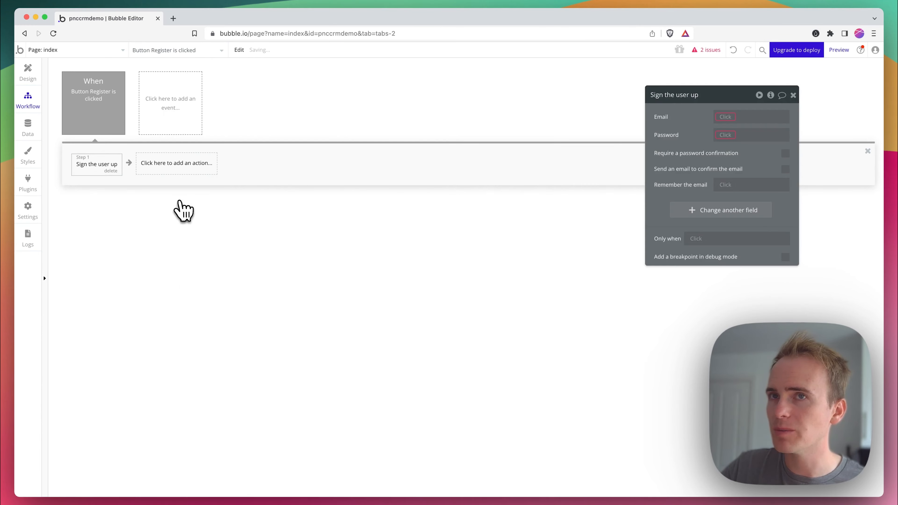
Step: Set the Email of the sign-up action to the email input's value
drag(667, 139, 524, 233)
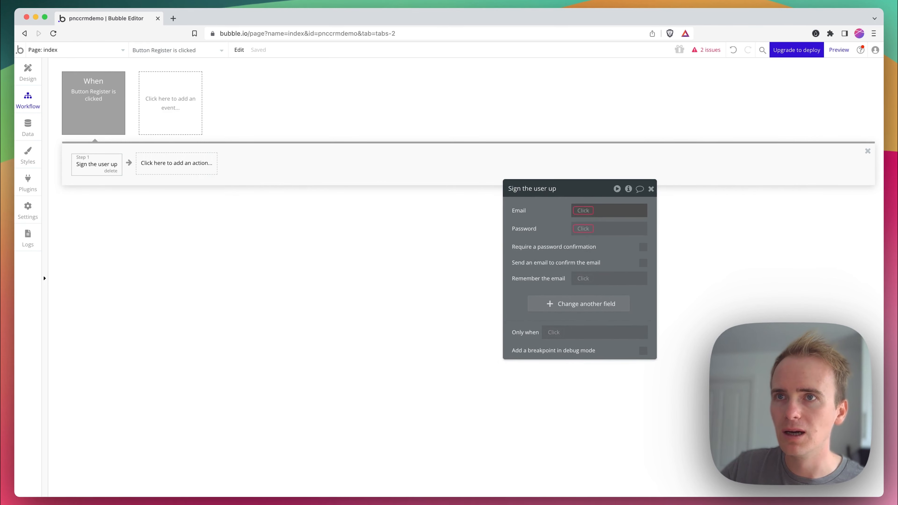
click(578, 210)
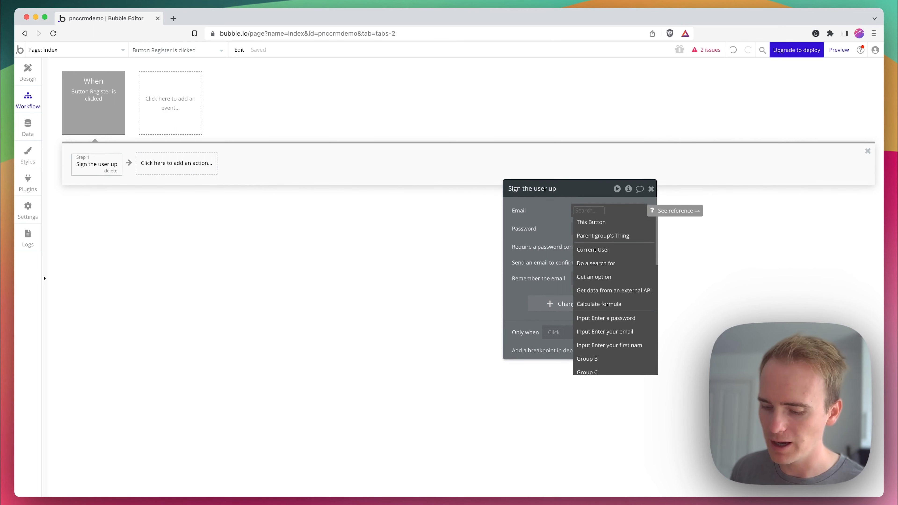
text(email)
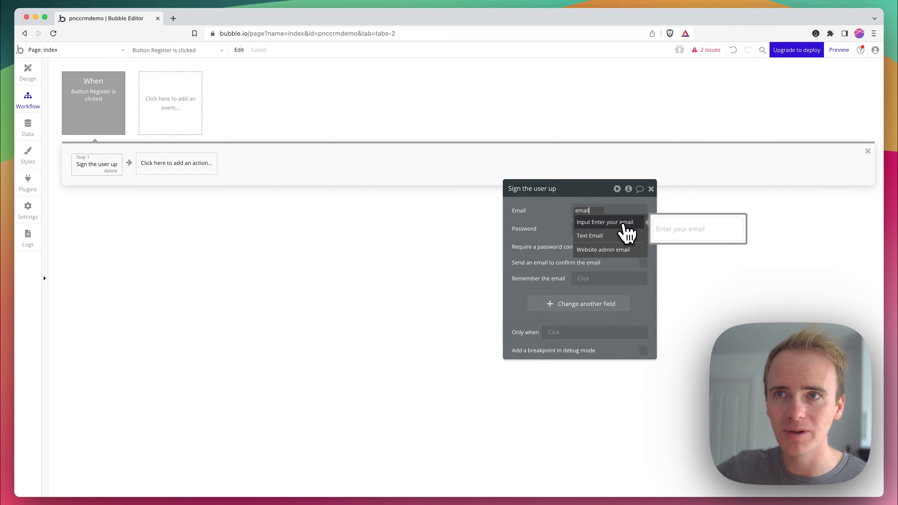
click(604, 222)
click(619, 234)
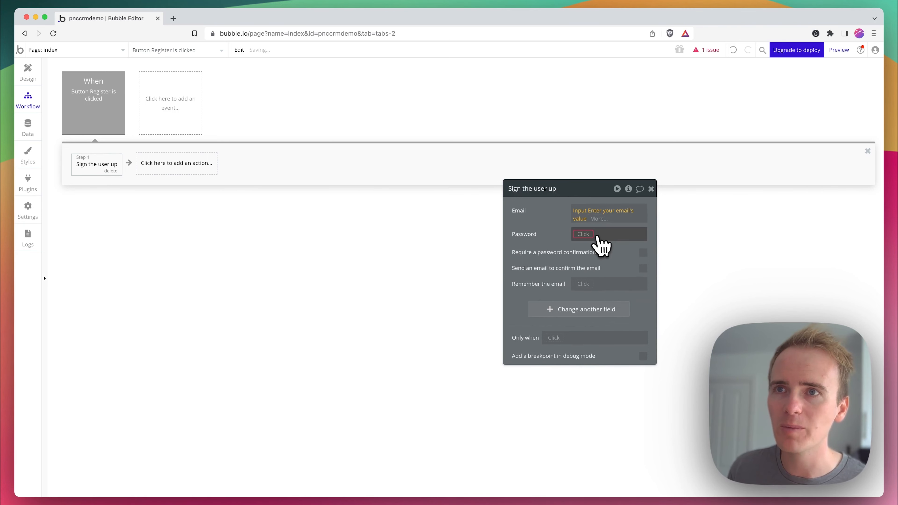
Step: Set the Password of the sign-up action to the password input's value
click(588, 235)
text(pass)
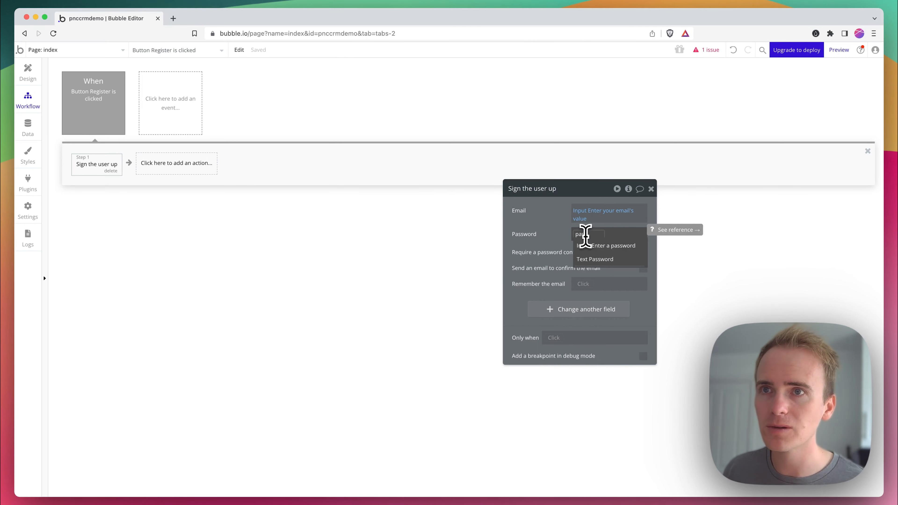
click(606, 244)
click(622, 255)
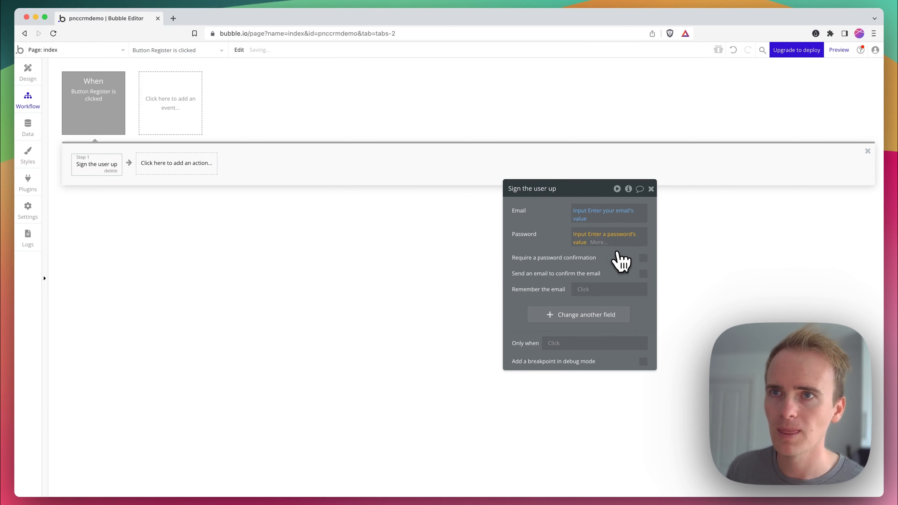
Step: Add another field to the sign-up action by creating a new text field named "First name"
click(588, 314)
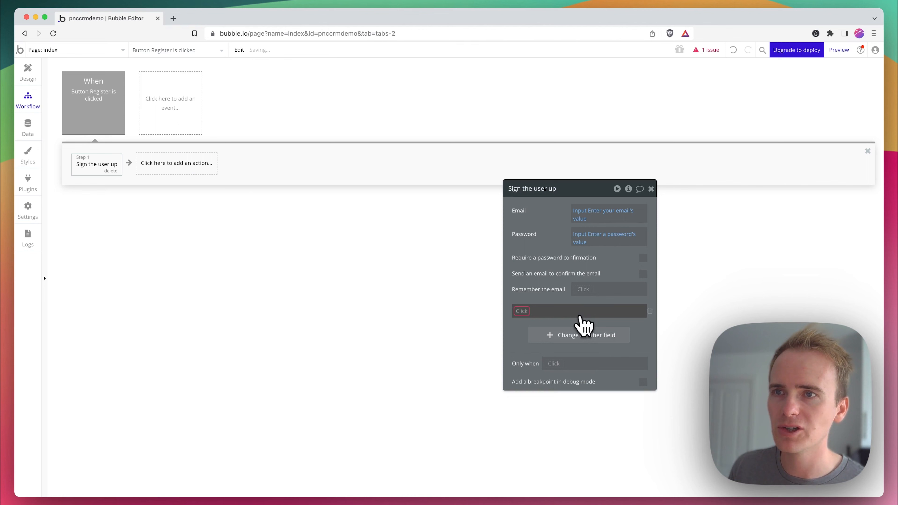
click(524, 311)
click(536, 322)
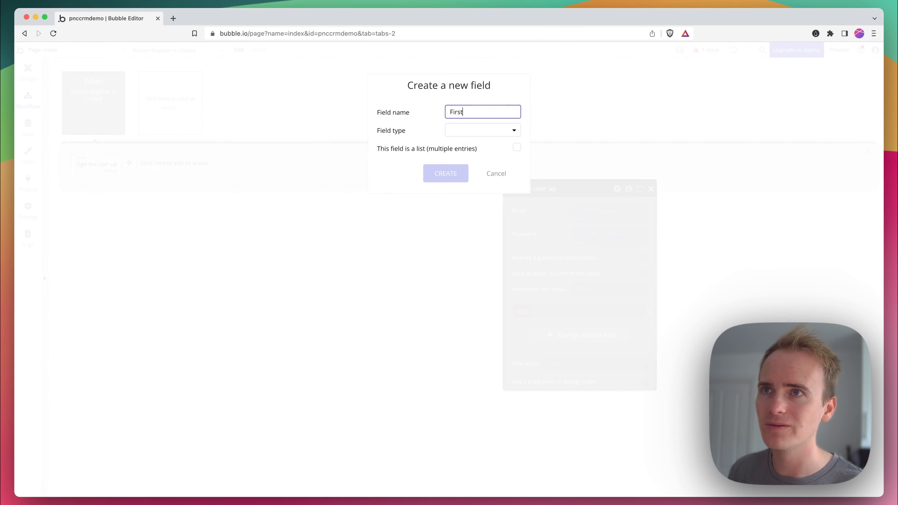
click(491, 131)
click(483, 144)
click(466, 183)
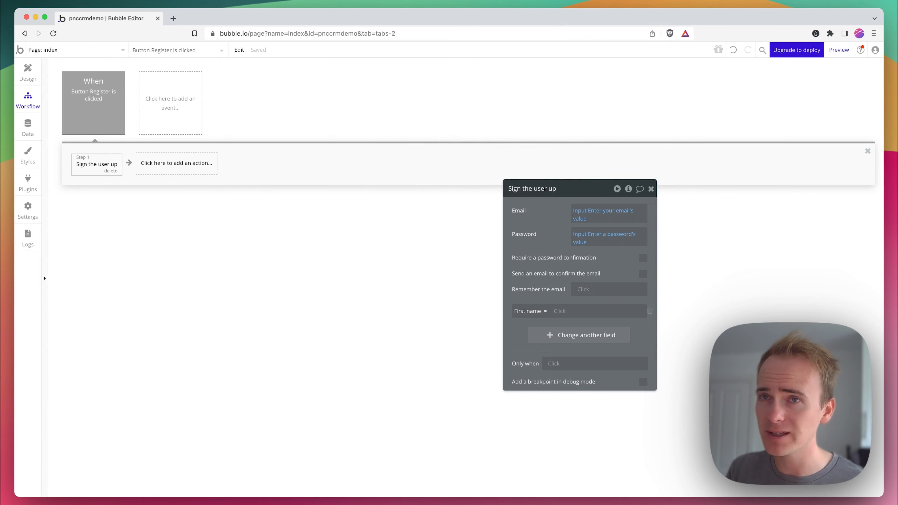
Step: Examine the fields of the User data type and the form for creating a new data type
click(38, 129)
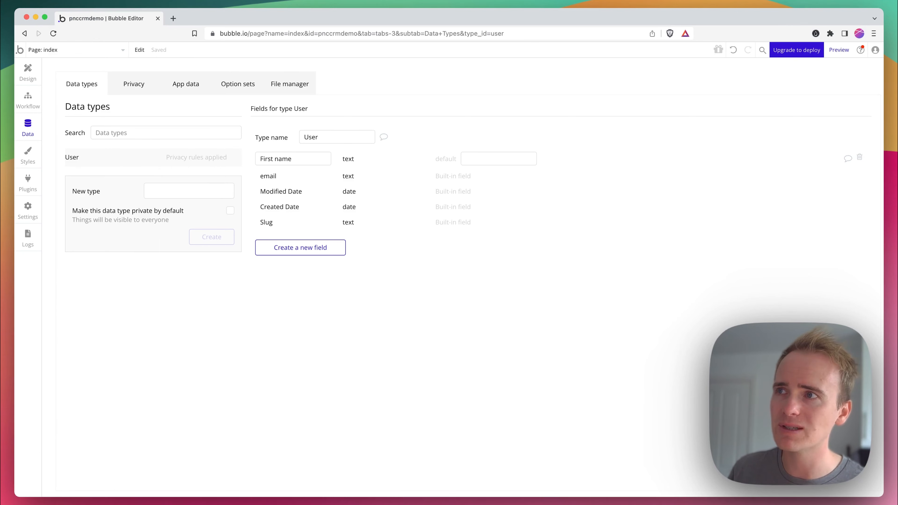
click(172, 191)
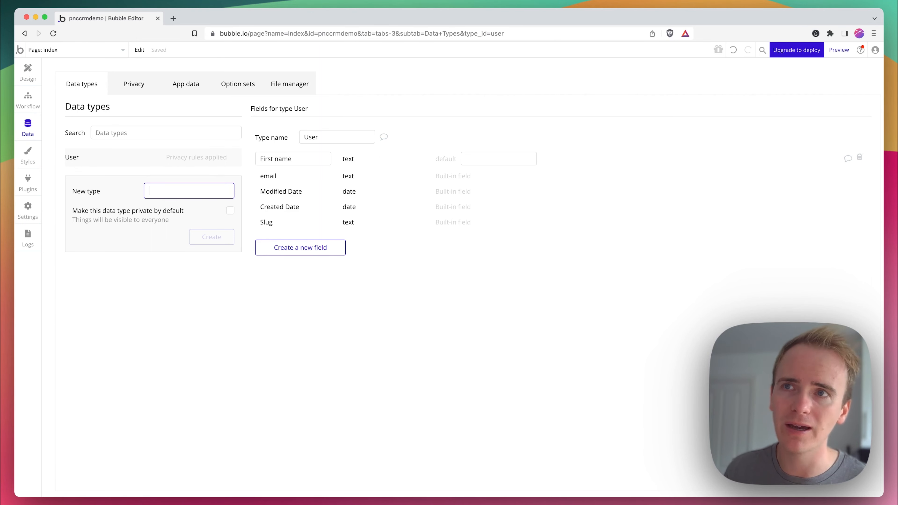
click(310, 177)
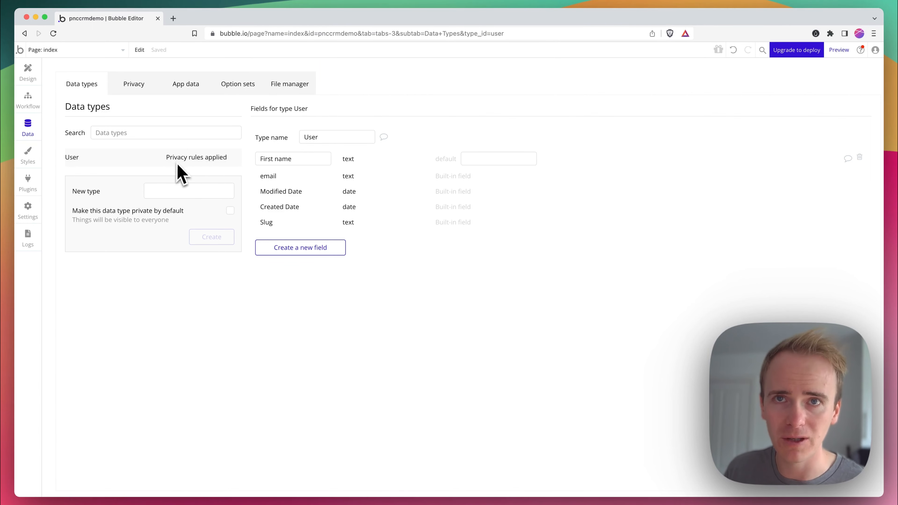
Step: Set the First name field of the sign-up action to the first name input's value
click(28, 102)
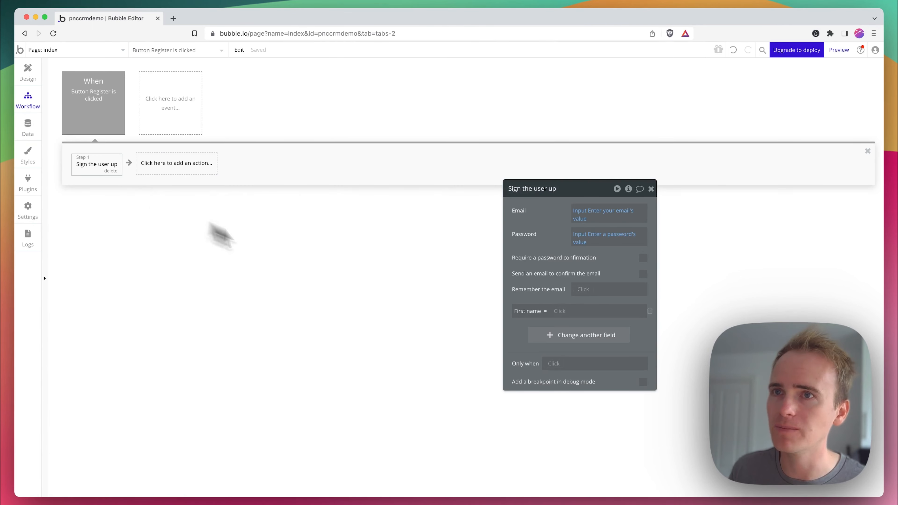
click(565, 312)
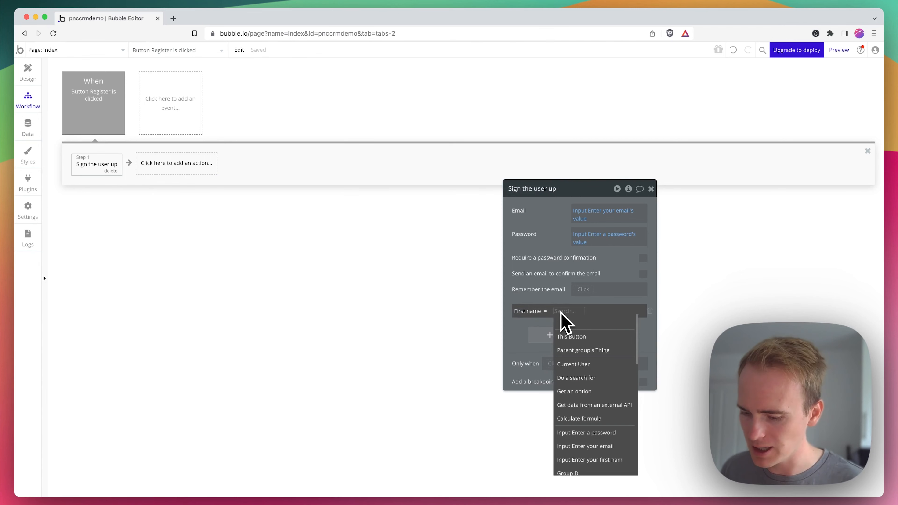
click(583, 336)
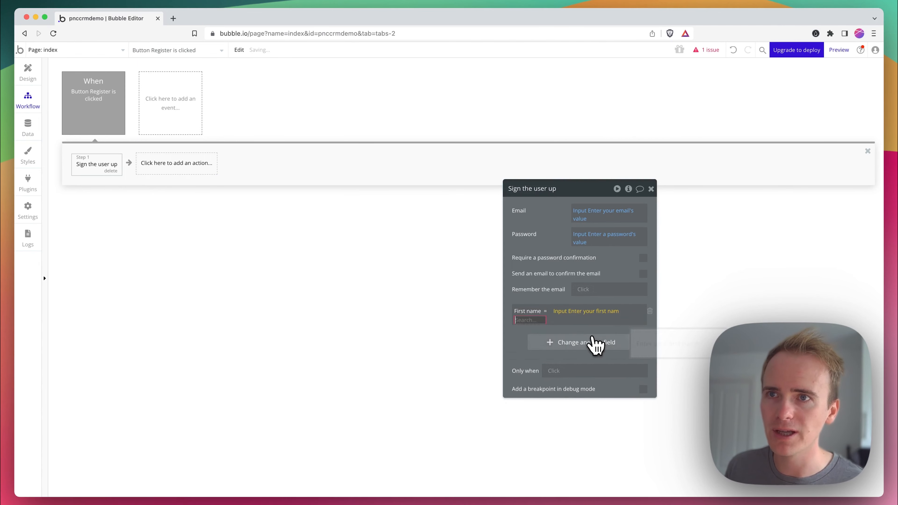
click(528, 332)
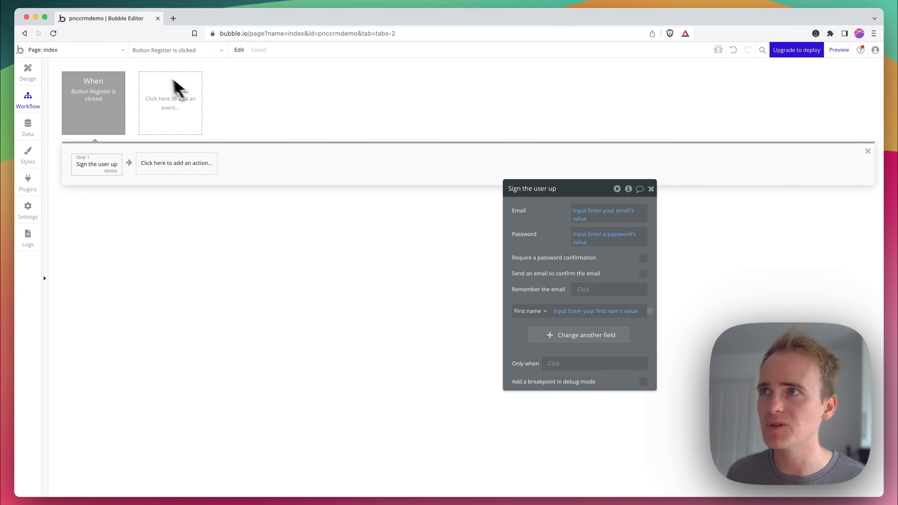
Step: Create a new page named "dashboard" without cloning an existing page
click(109, 53)
click(103, 103)
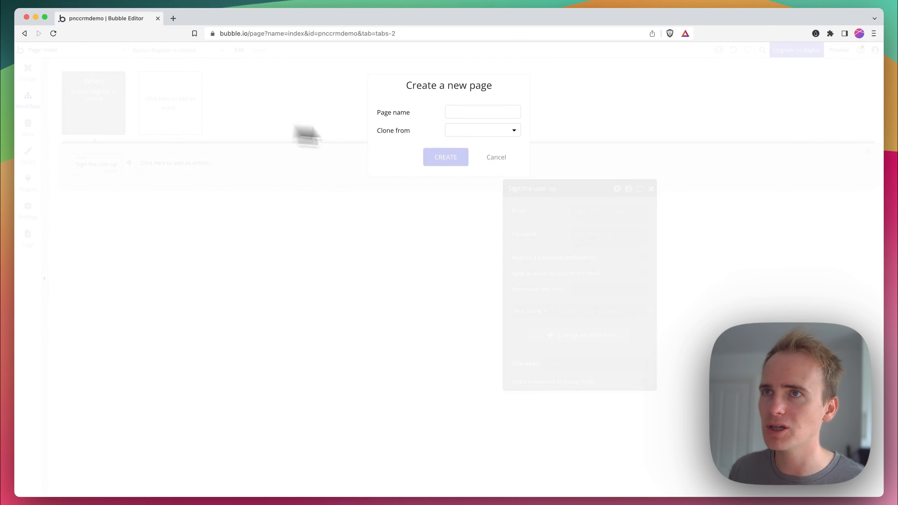
click(478, 113)
text(dashboard)
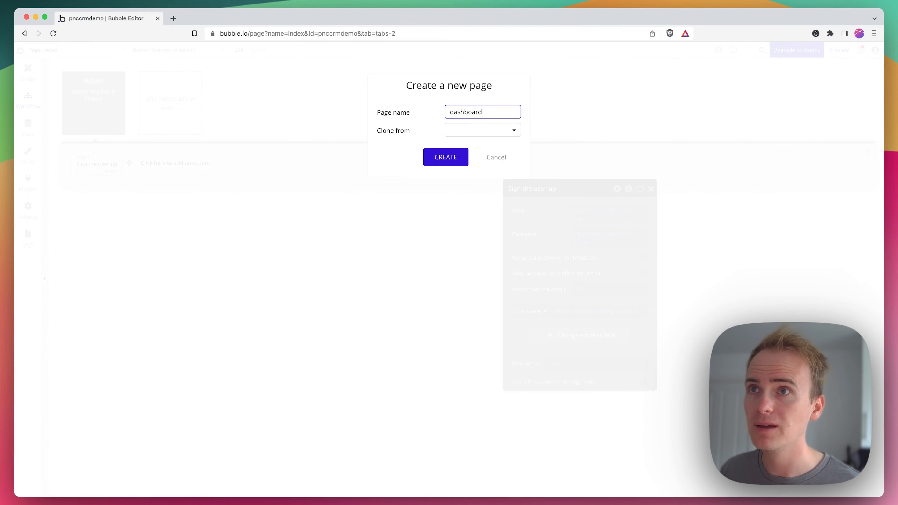
click(436, 158)
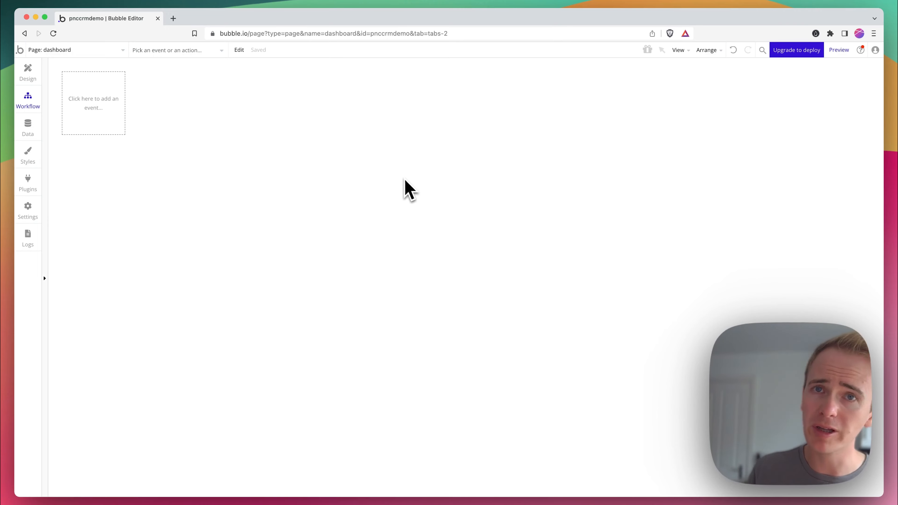
click(28, 74)
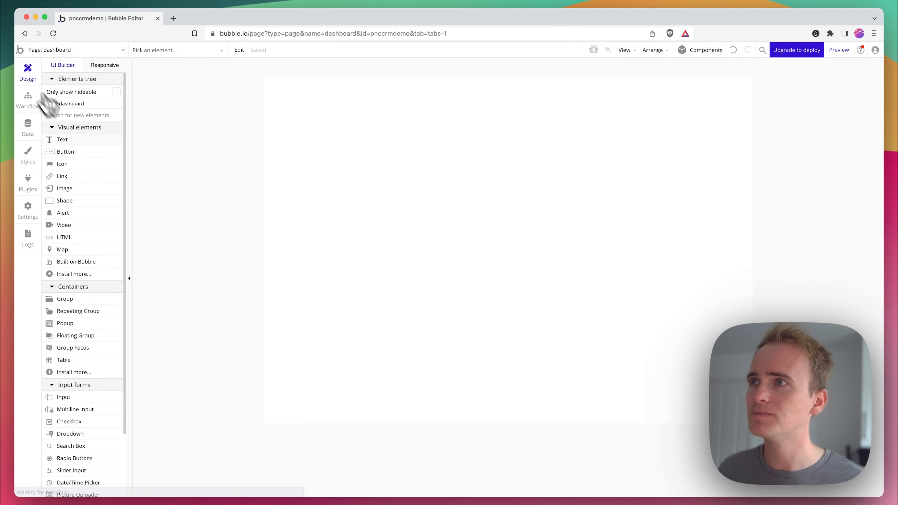
click(27, 101)
click(27, 129)
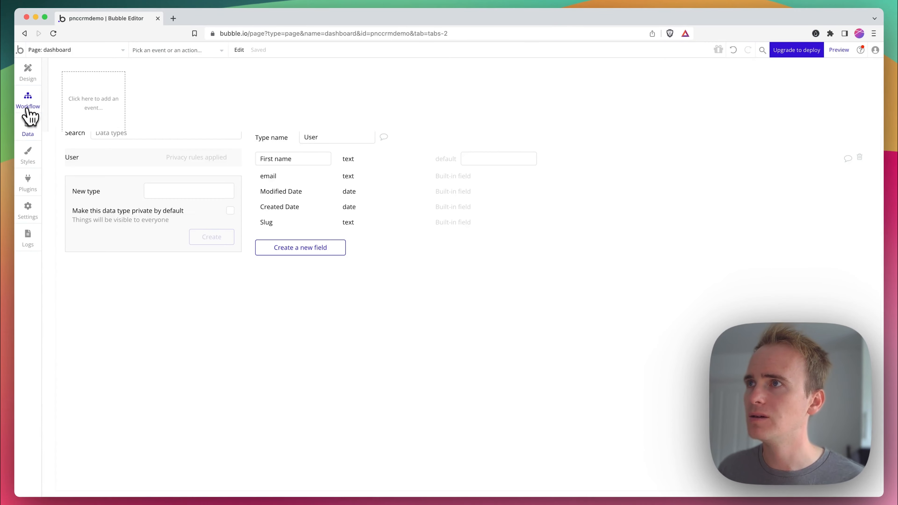
Step: Return to the index page's Register button workflow and add a Go to page action with dashboard as its destination
click(85, 50)
click(75, 79)
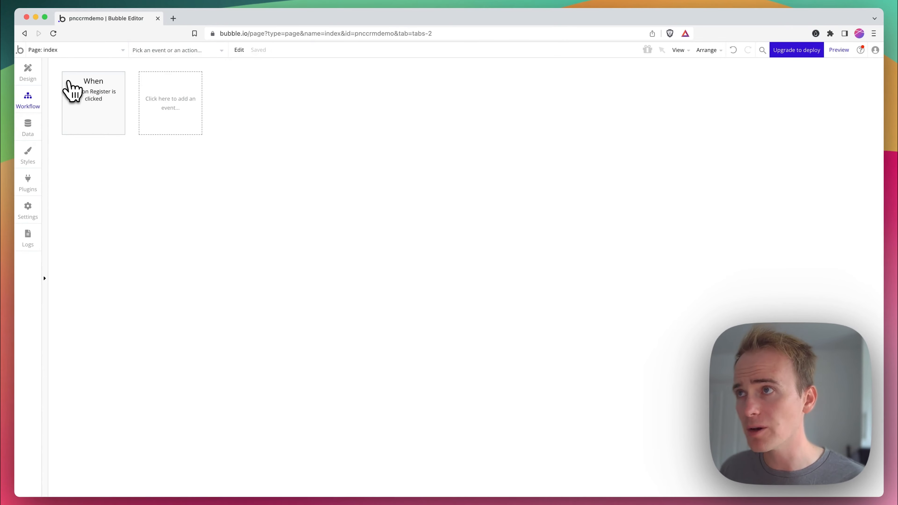
click(85, 104)
click(177, 168)
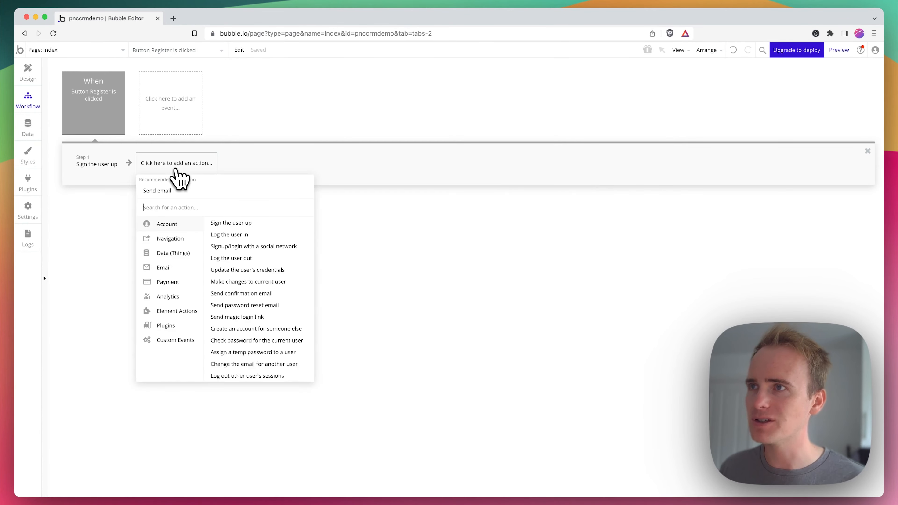
text(go to)
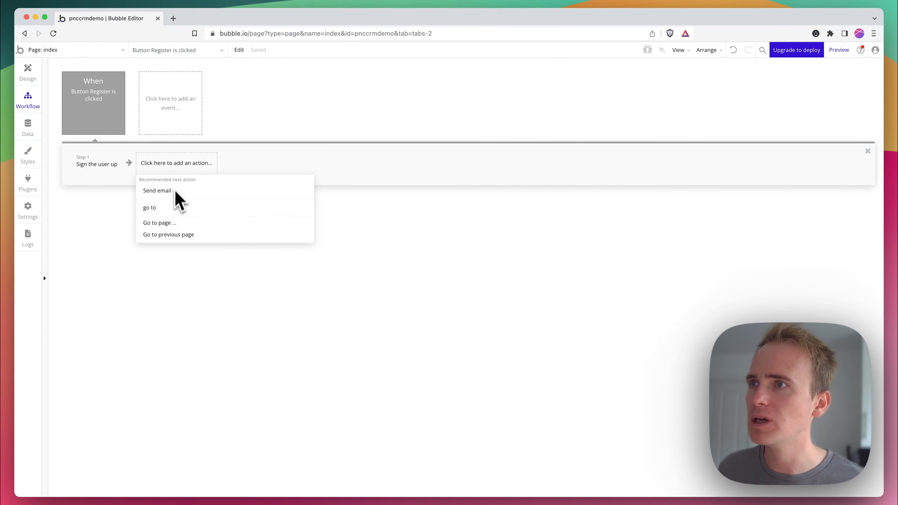
click(167, 223)
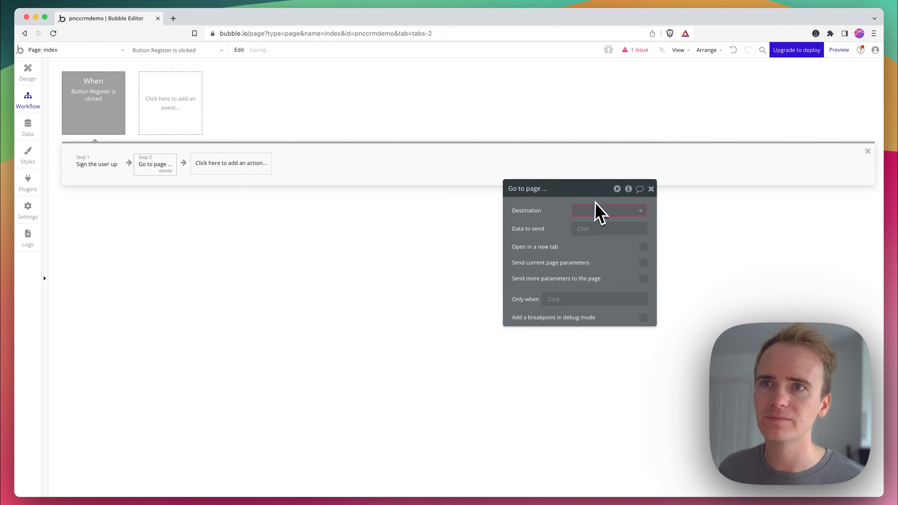
click(598, 212)
click(595, 244)
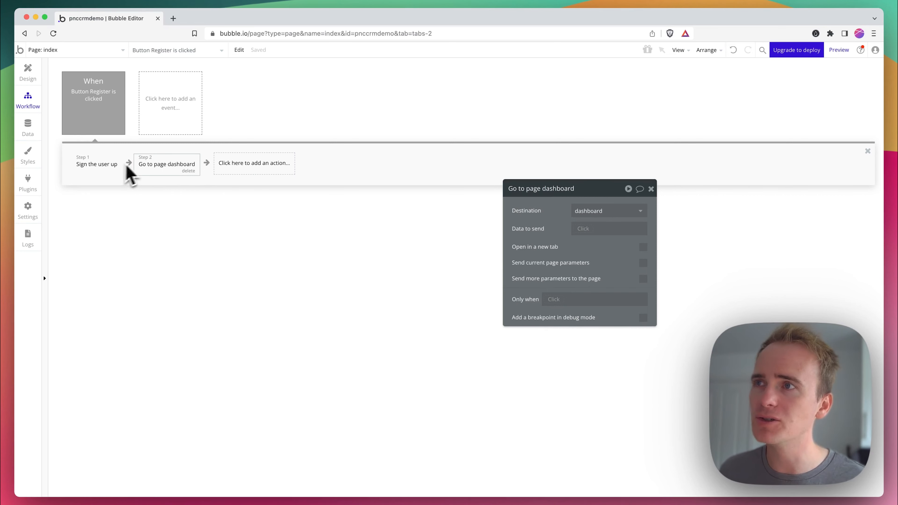
Step: Duplicate the whole registration form group, Group A, on the index page
click(27, 74)
click(553, 161)
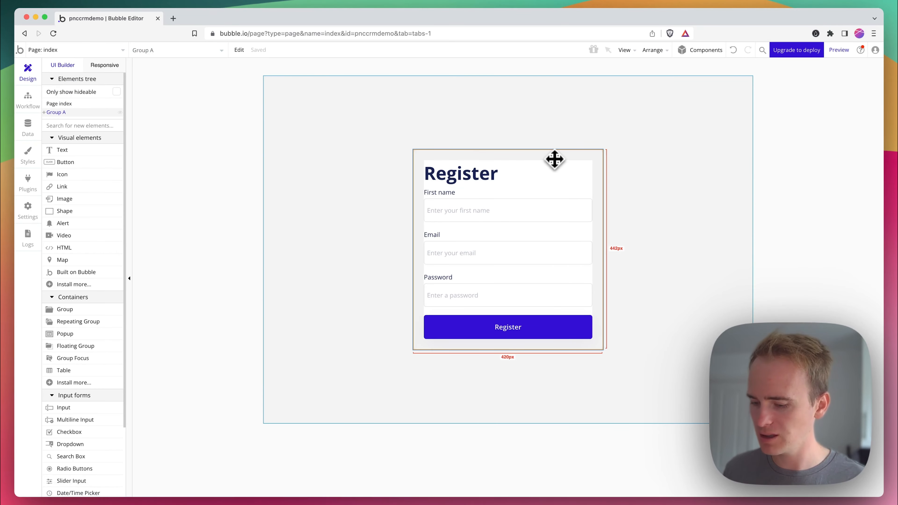
key(super+c)
key(super+v)
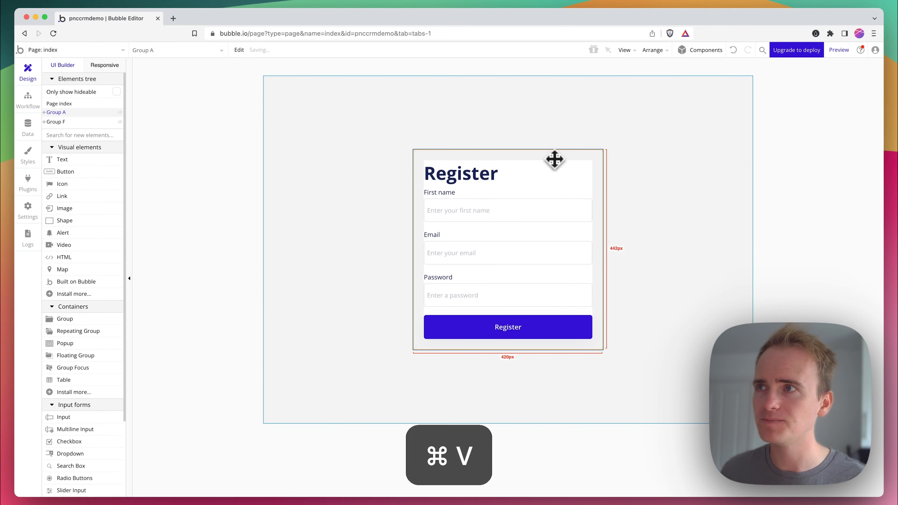
Step: Examine the container layout of the index page and the layout settings of the duplicated form group
click(269, 170)
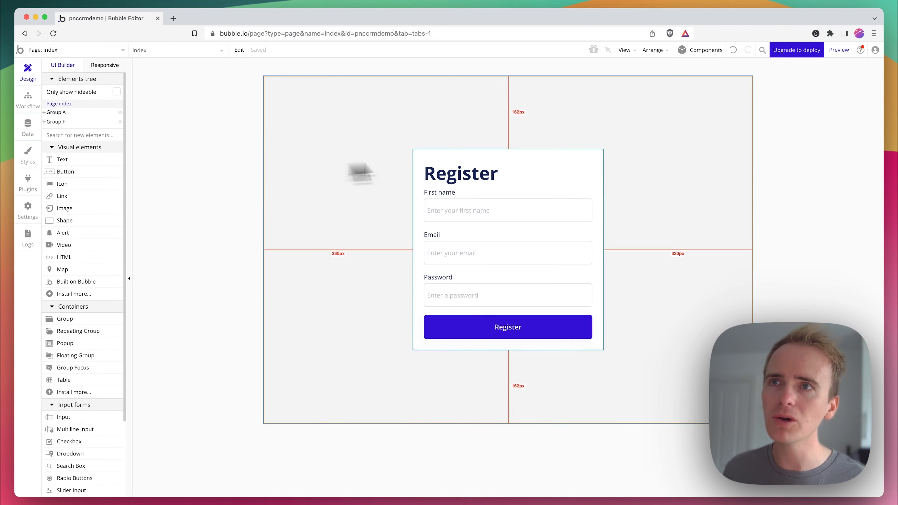
double_click(633, 134)
click(577, 212)
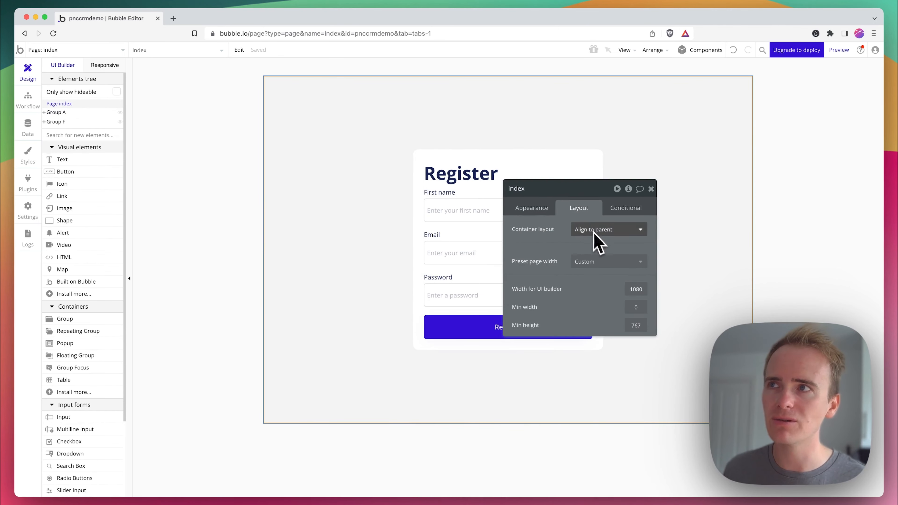
click(80, 122)
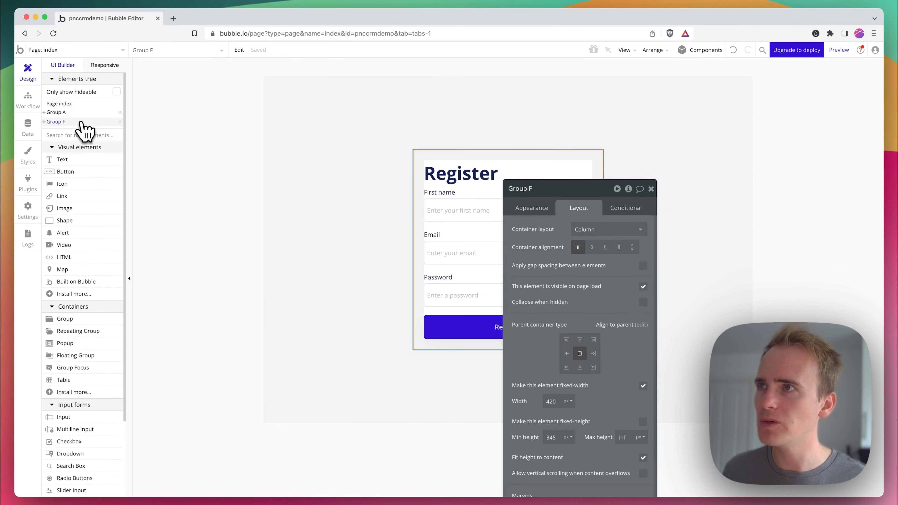
Step: Rename the original form group, Group A, as "Register"
click(67, 113)
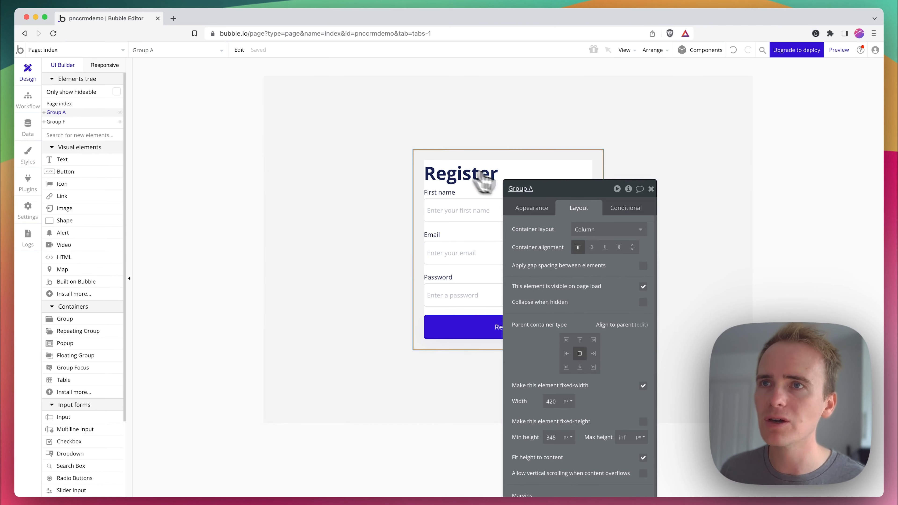
click(531, 190)
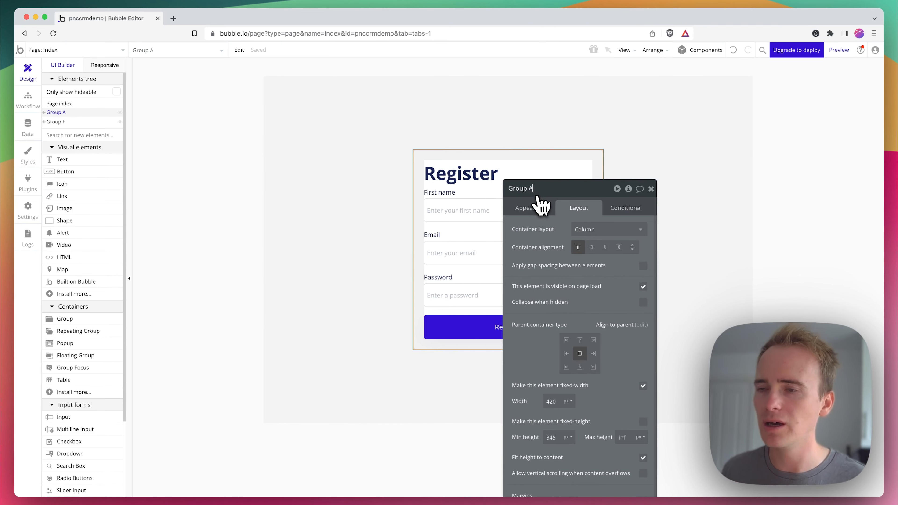
key(super+a)
text(Register)
key(Return)
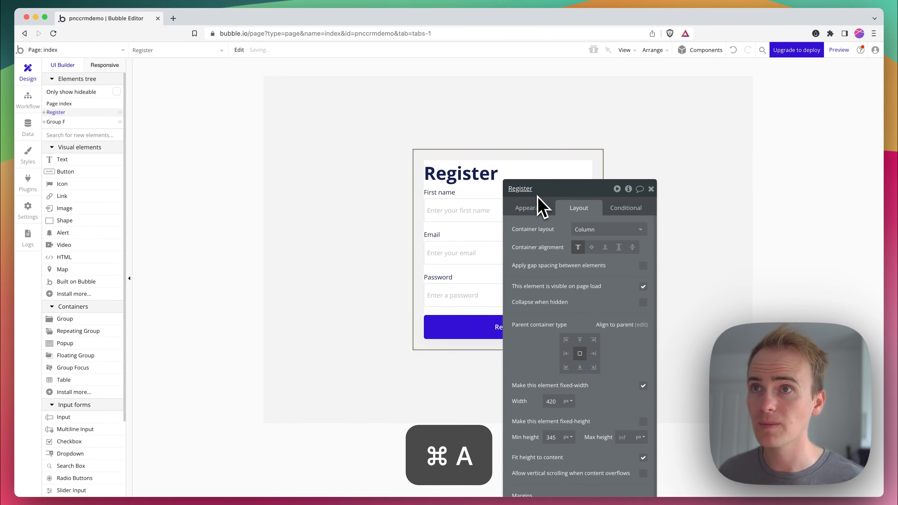
Step: Rename the duplicated form group, the outer Group F, as "Login"
click(62, 123)
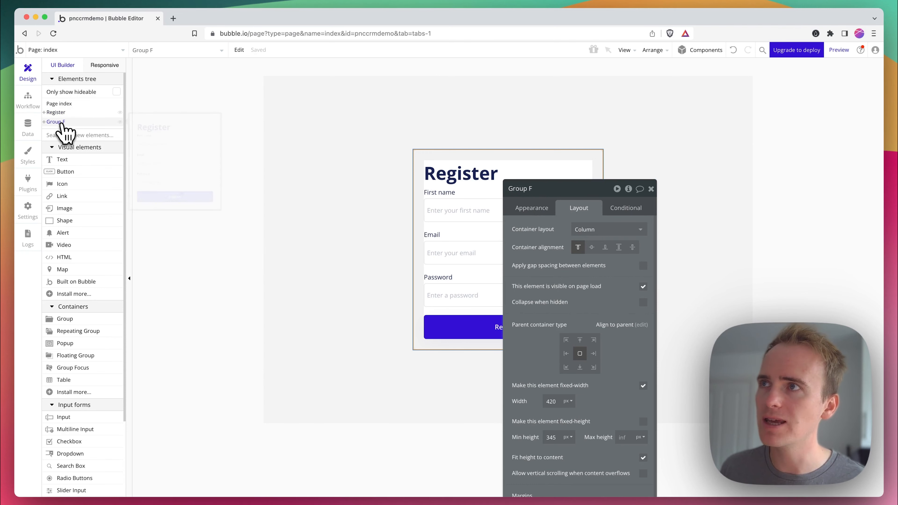
click(546, 191)
key(super+a)
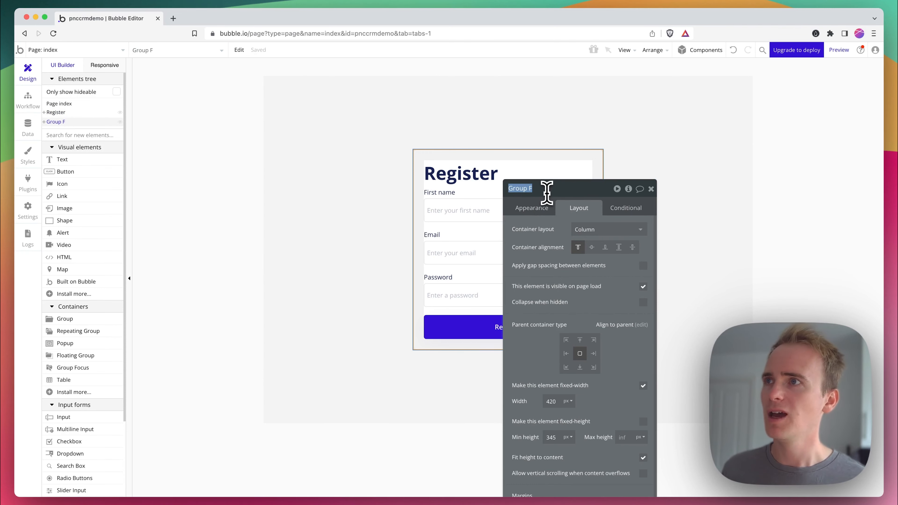
text(Login)
key(Return)
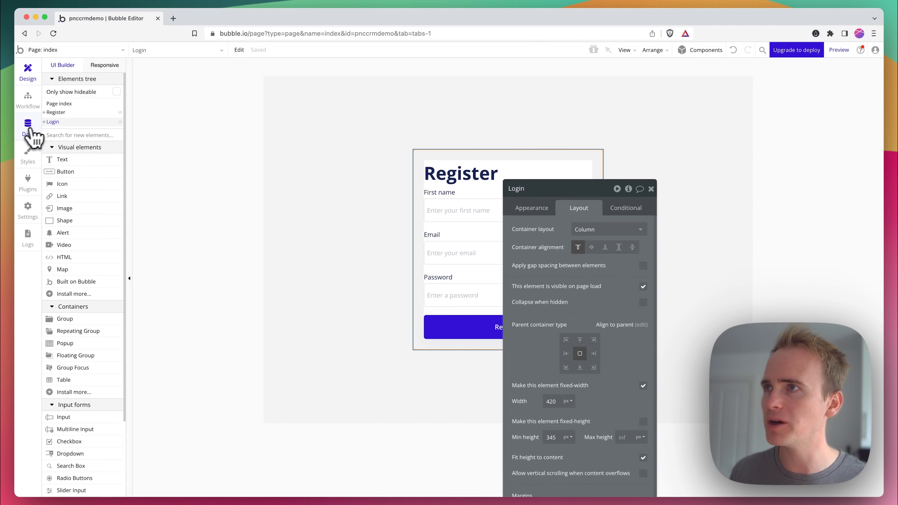
Step: Expand the Login group and its inner group in the elements tree, and hide the Register group in the editor
click(48, 122)
click(44, 122)
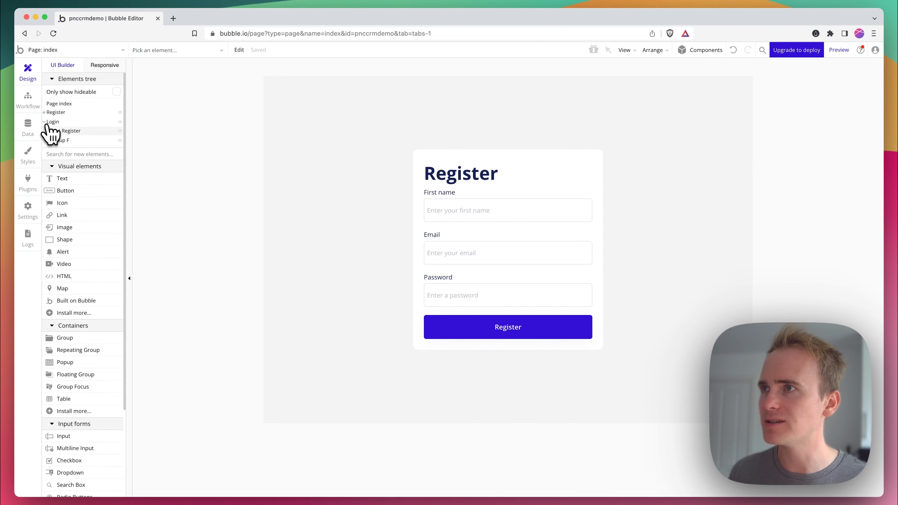
click(54, 140)
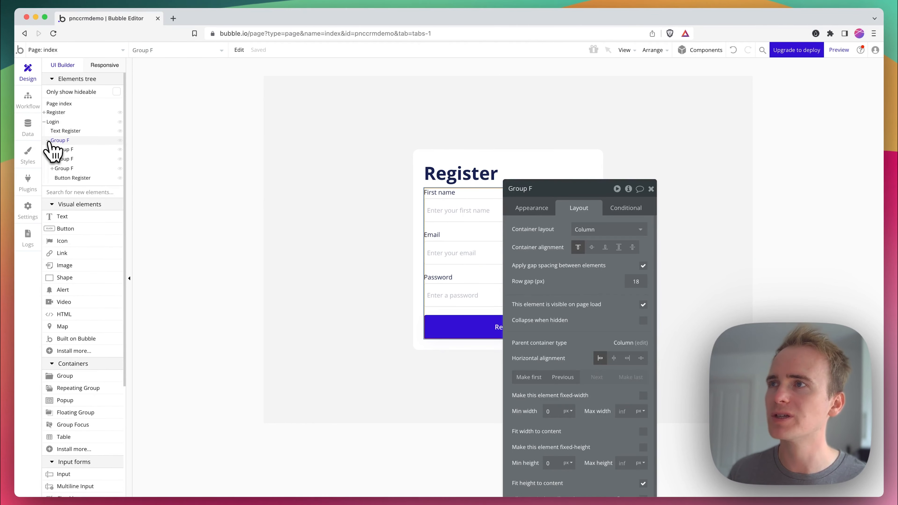
click(57, 122)
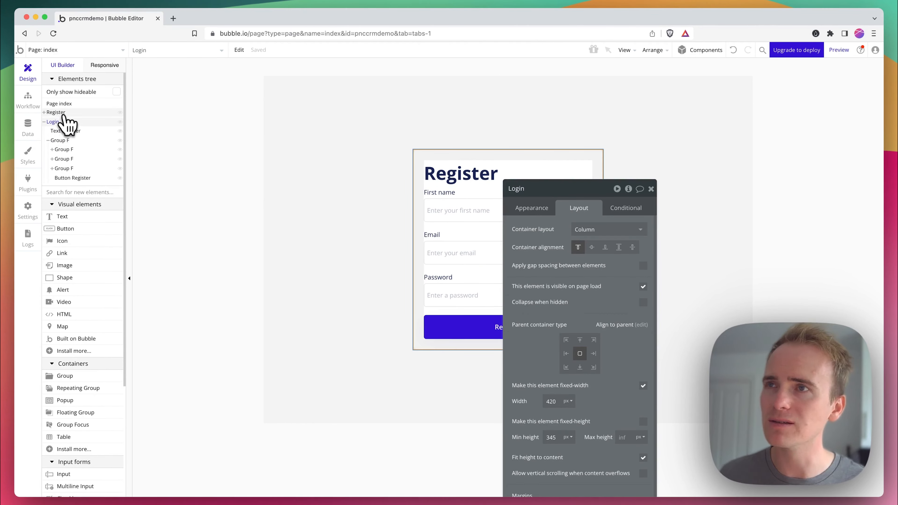
mouse_move(66, 121)
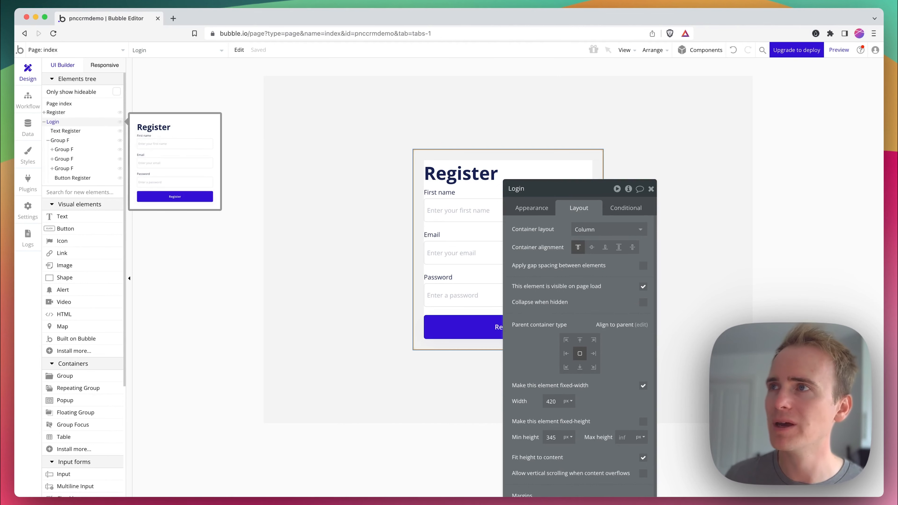
mouse_move(80, 150)
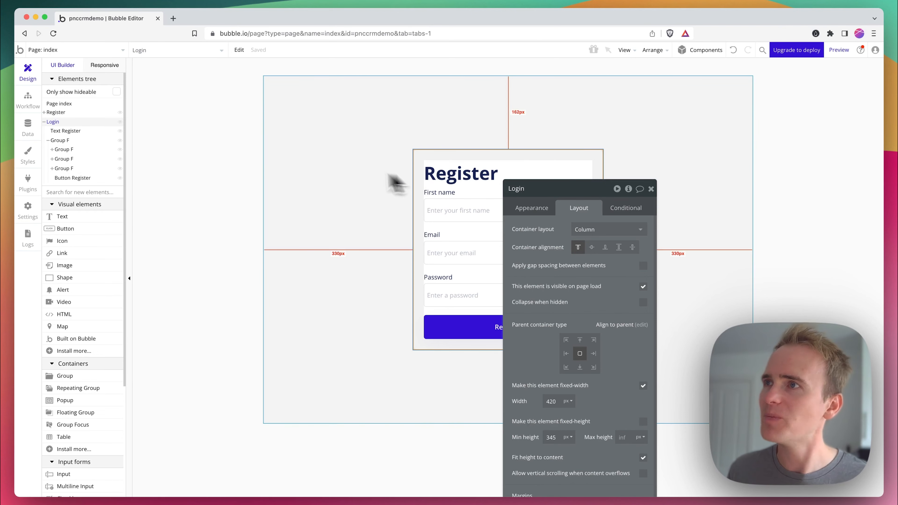
click(120, 112)
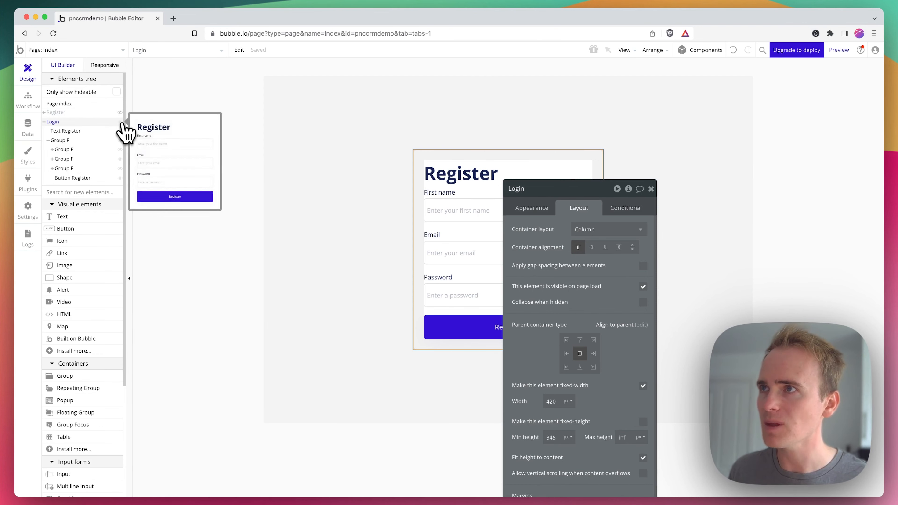
Step: Change the heading text of the Login group to "Login"
click(475, 175)
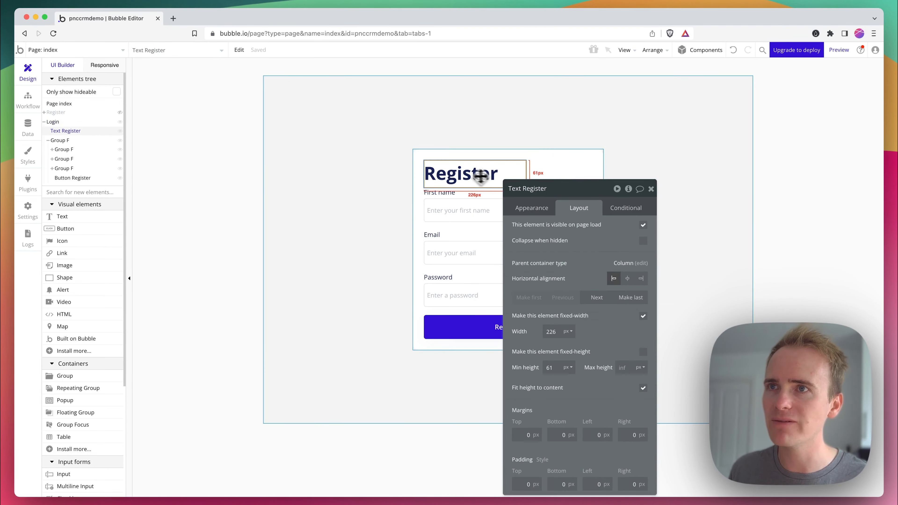
click(552, 210)
double_click(563, 228)
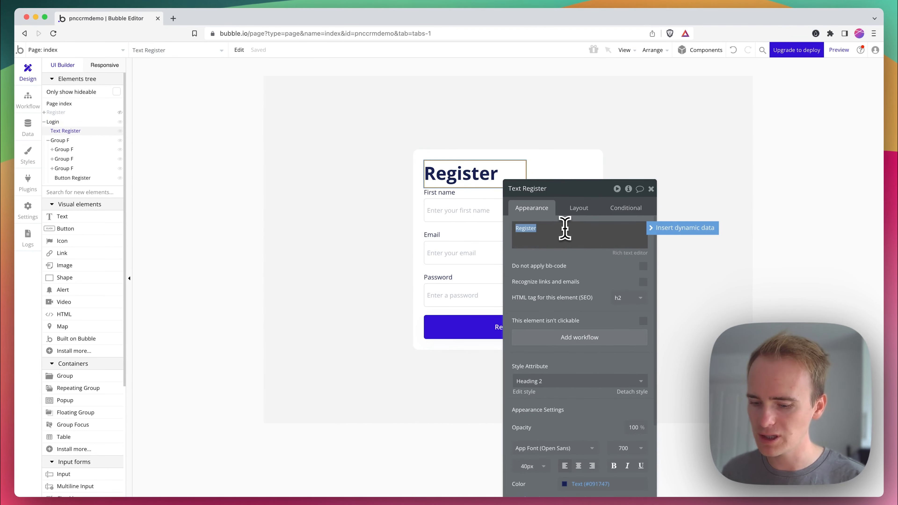
text(Login)
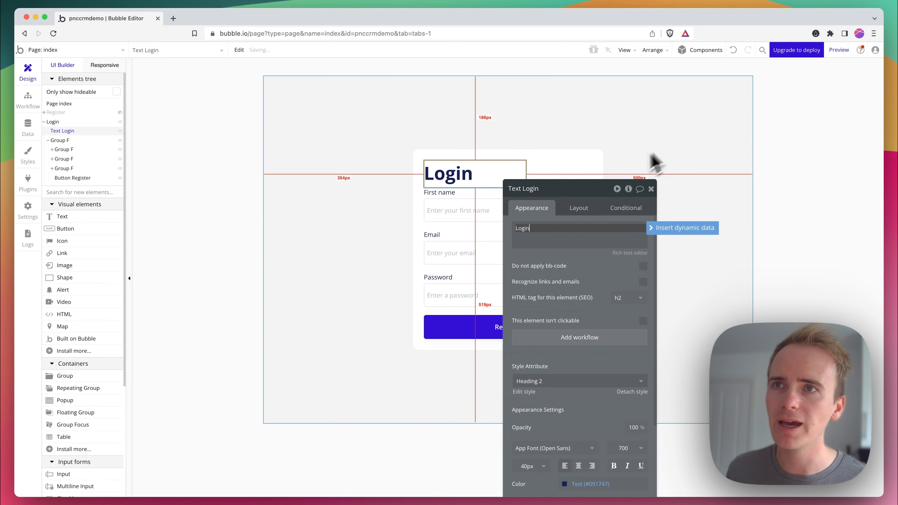
Step: Delete the First name label and input group from the Login form
drag(579, 191, 683, 133)
click(553, 197)
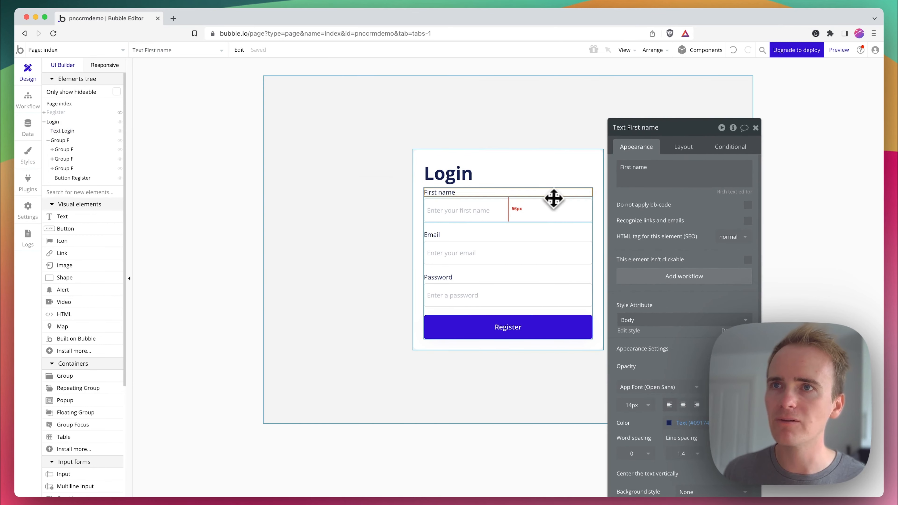
click(554, 200)
click(554, 200)
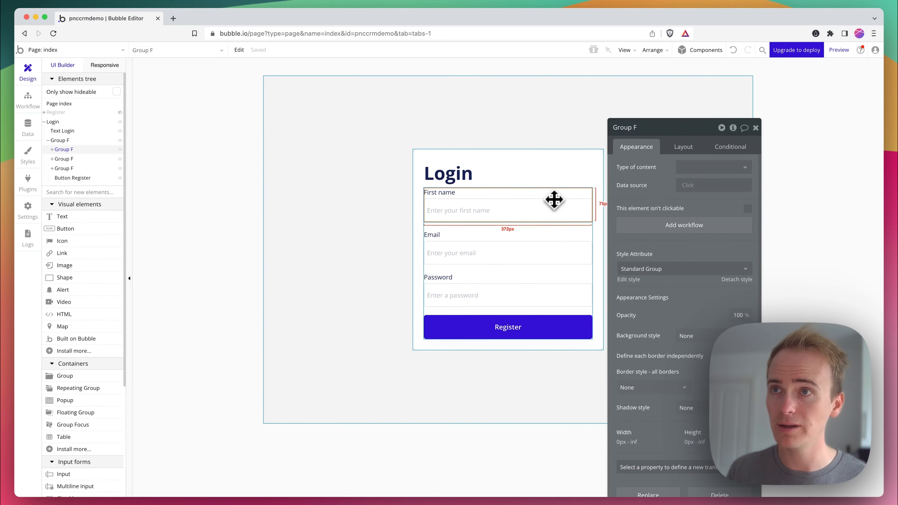
key(Delete)
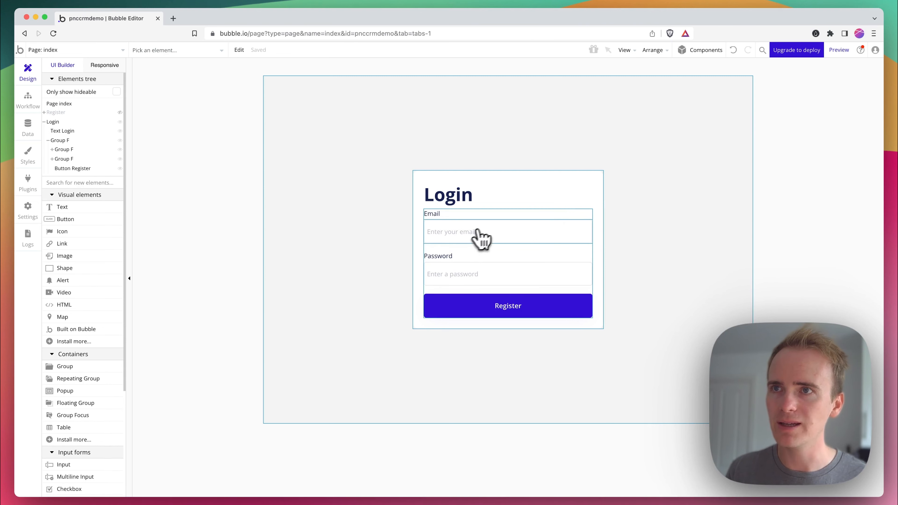
Step: Change the label of the Login form's button to "Login"
double_click(509, 303)
double_click(675, 168)
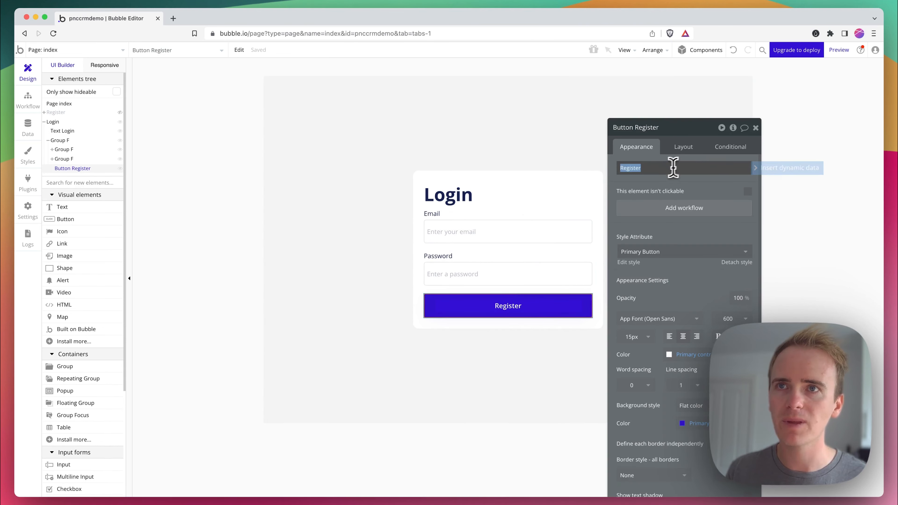
text(Login)
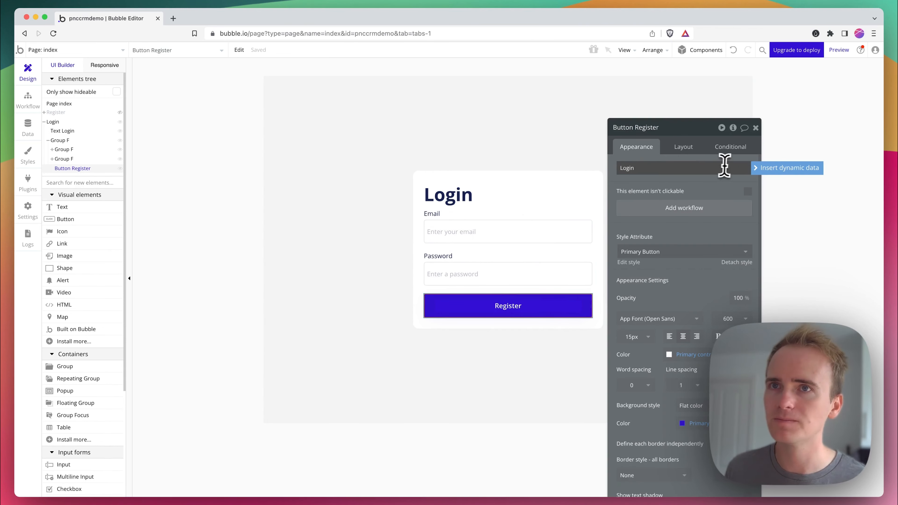
Step: Create a workflow for the Login button and add a "Log the user in" action to it
click(716, 211)
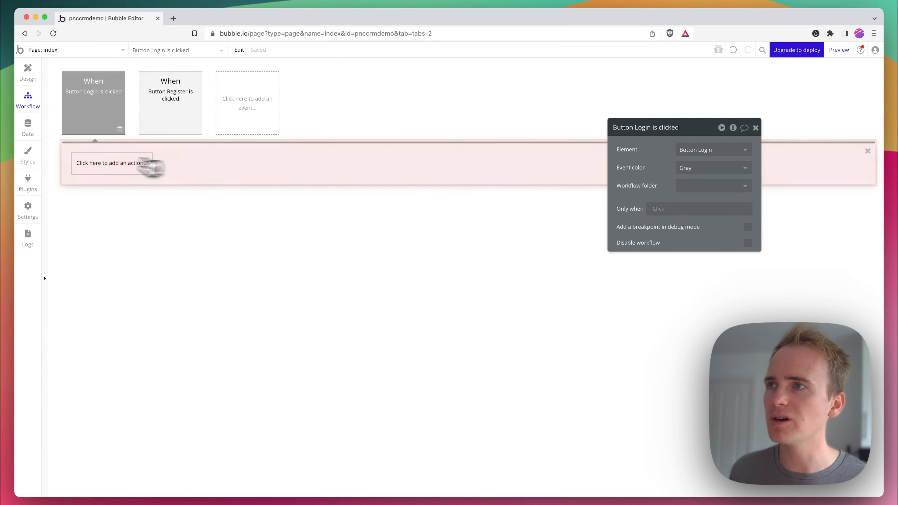
click(92, 167)
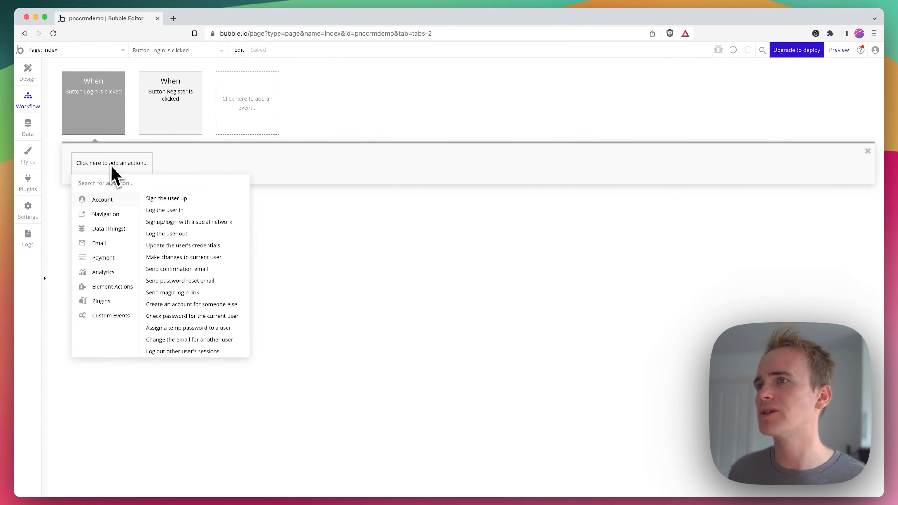
click(172, 213)
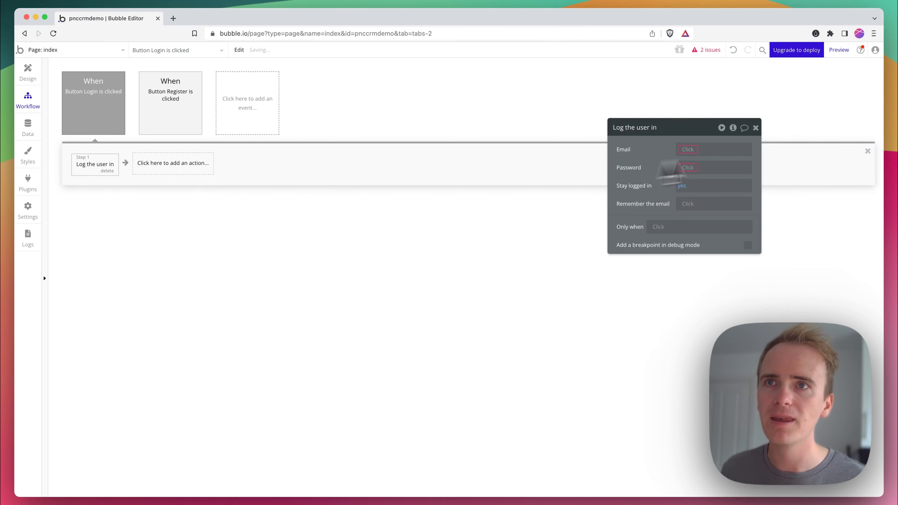
click(704, 150)
text(email)
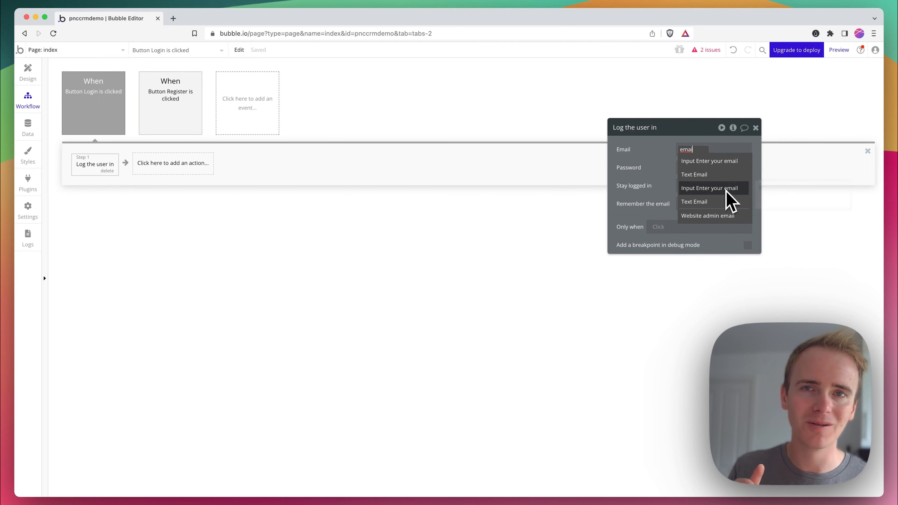
Step: Change the Login form's placeholders to "Your email" for the email input and "Your password" for the password input
click(29, 78)
click(520, 231)
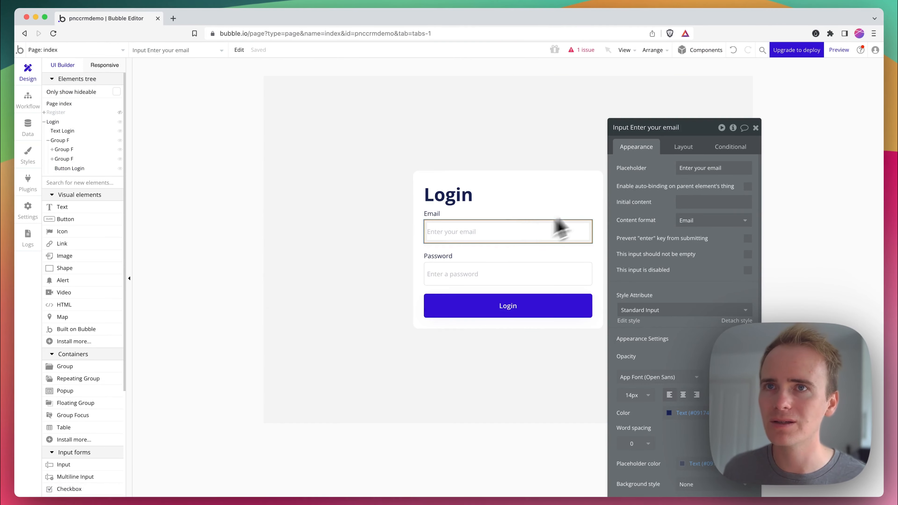
click(695, 169)
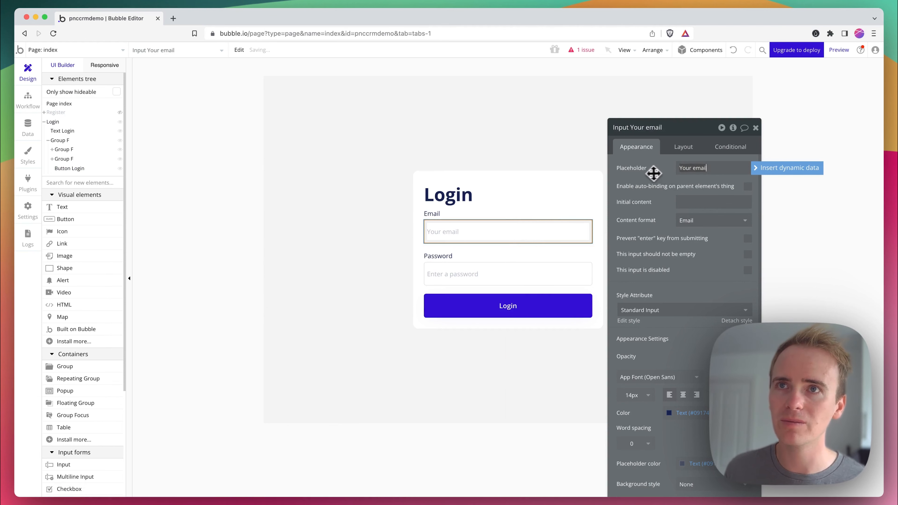
click(485, 268)
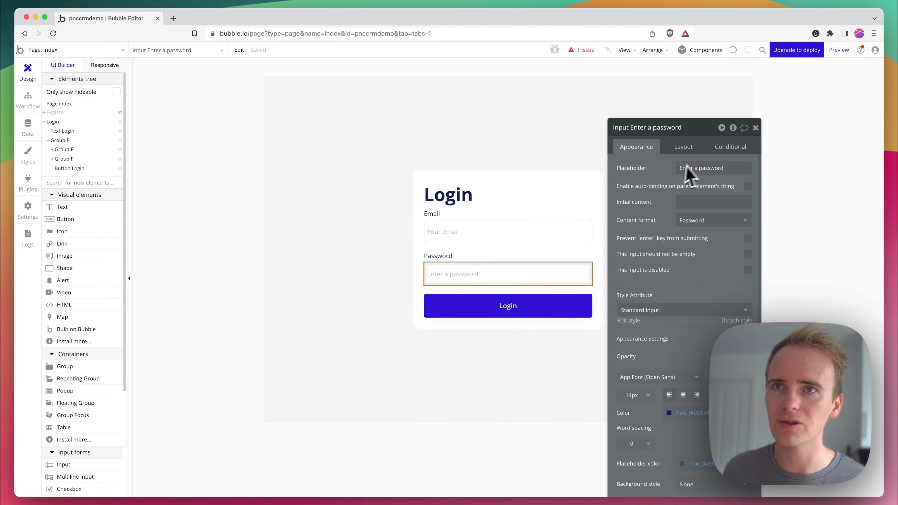
click(700, 166)
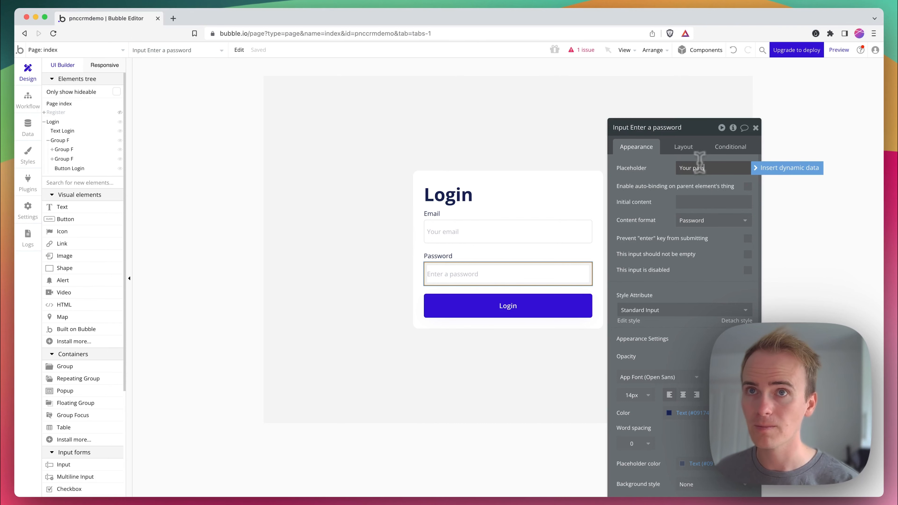
click(647, 156)
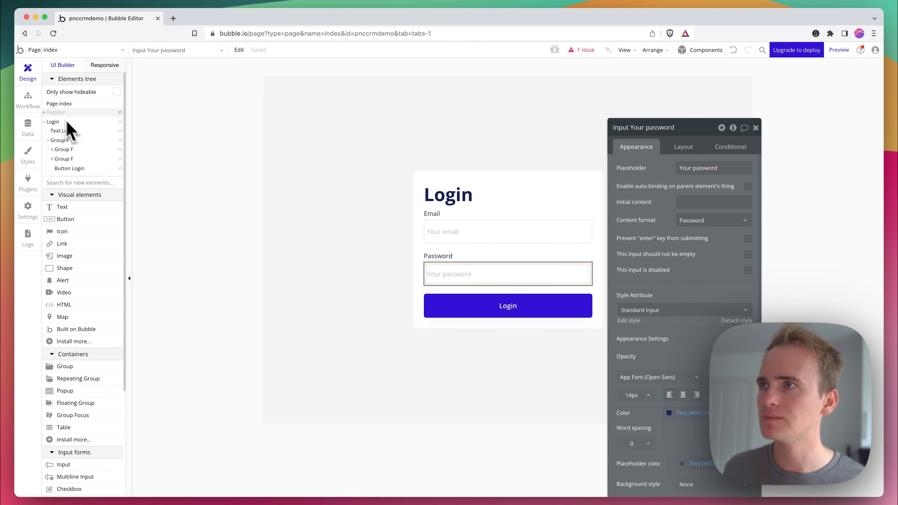
Step: Set the Email of the "Log the user in" action to Input Your email's value
click(36, 108)
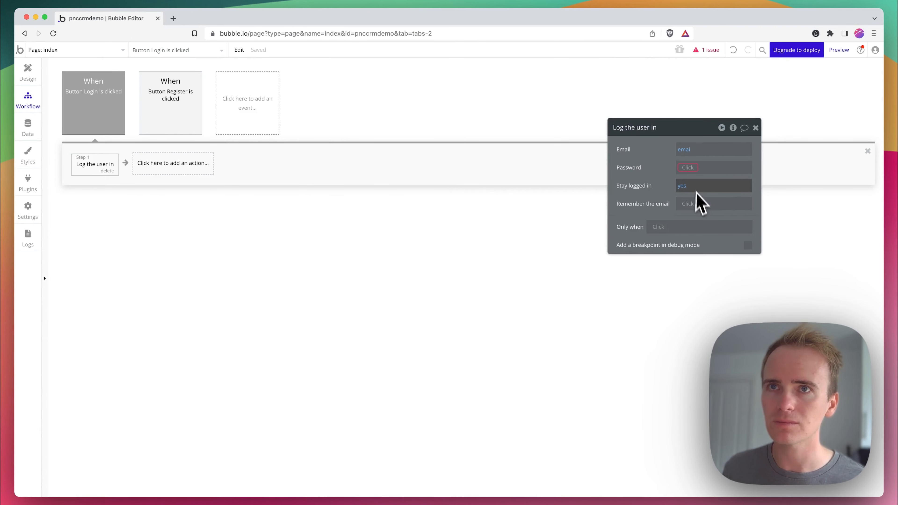
click(677, 148)
text(emai)
key(super+a)
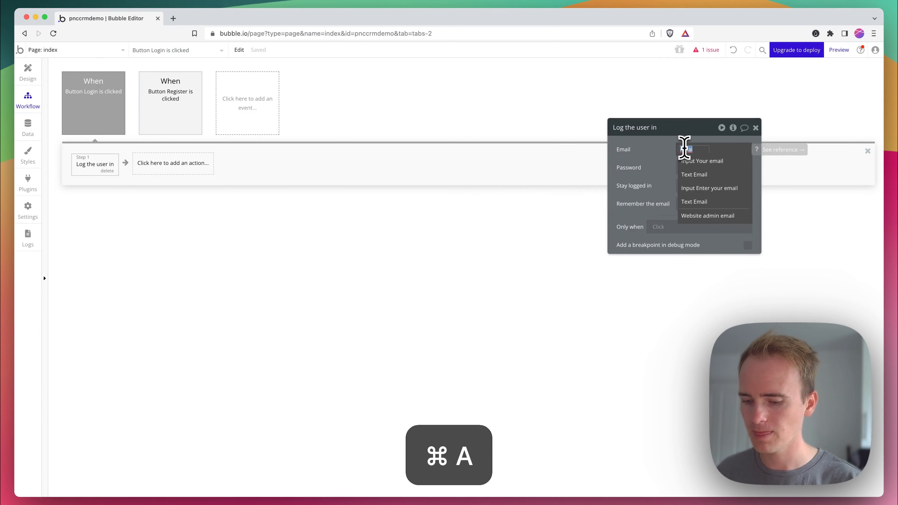
text(your)
click(710, 161)
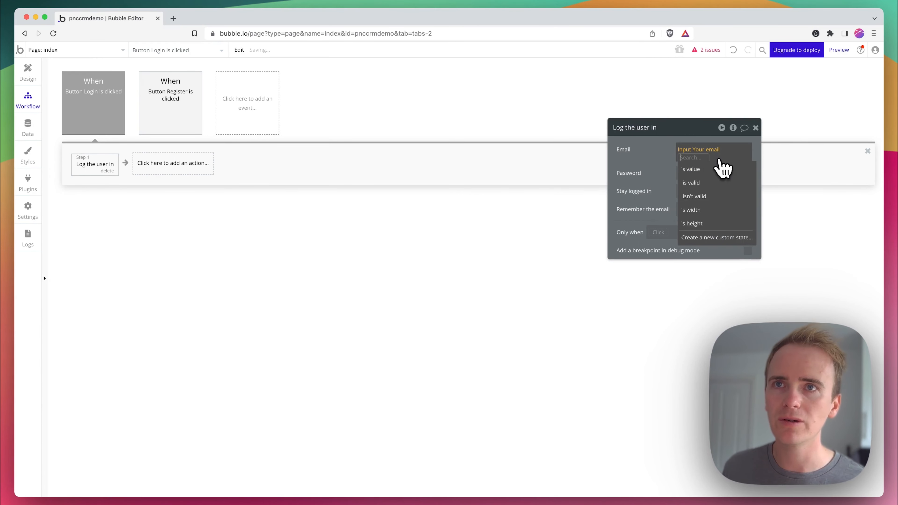
click(706, 171)
Step: Set the Password of the "Log the user in" action to Input Your password's value
click(687, 174)
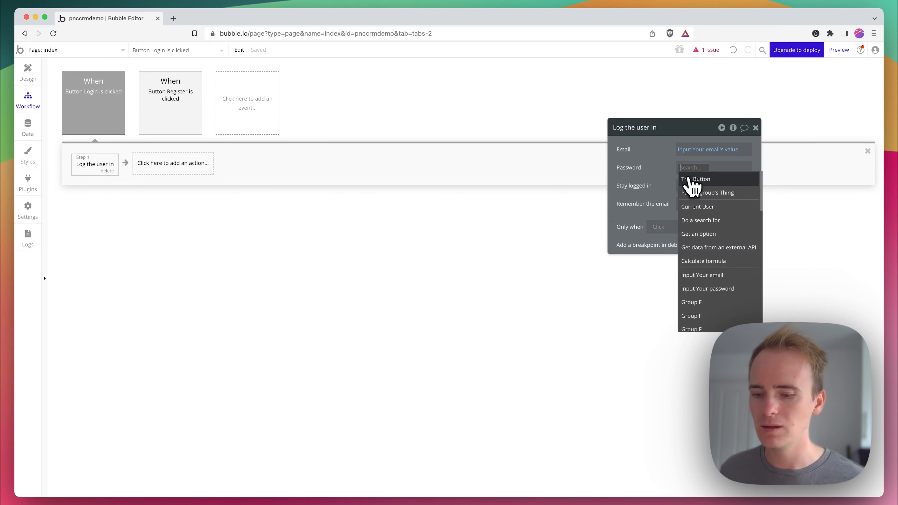
text(your pas)
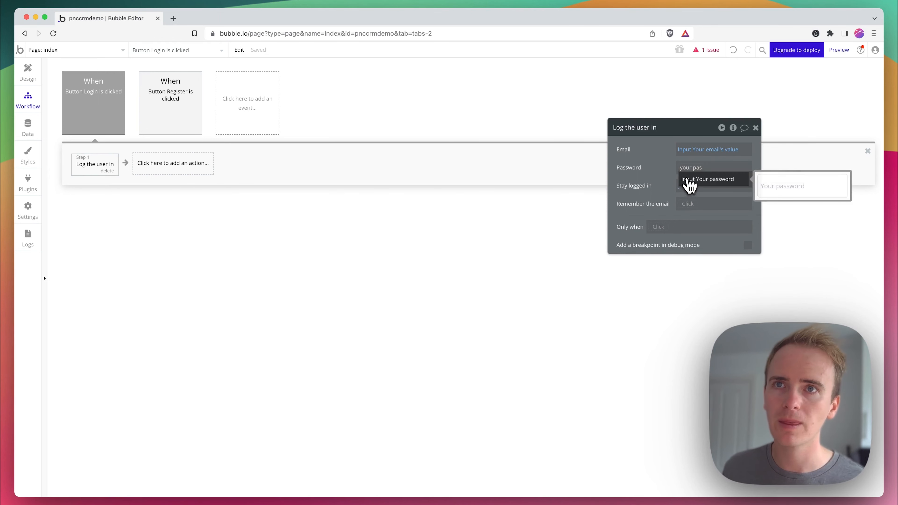
click(688, 180)
click(687, 189)
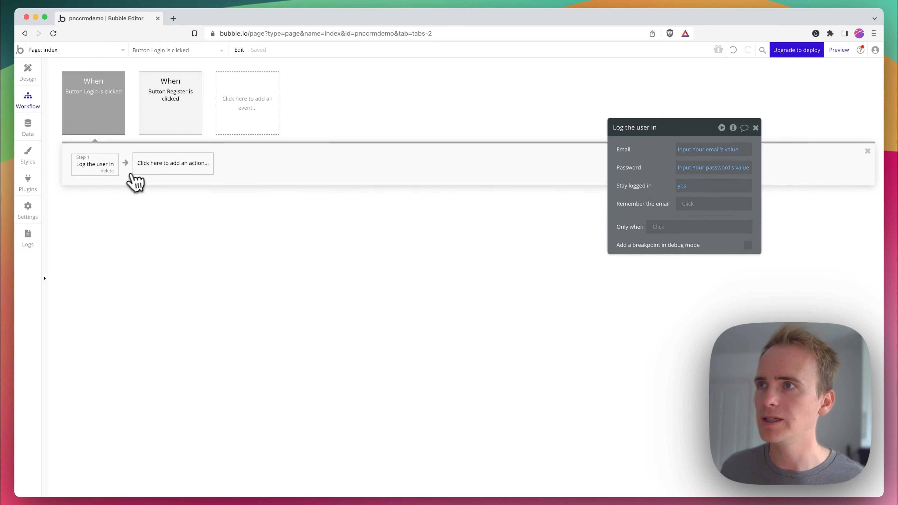
Step: Add a "Go to page" action as the Login workflow's second step, with dashboard as the destination
click(157, 169)
text(go to)
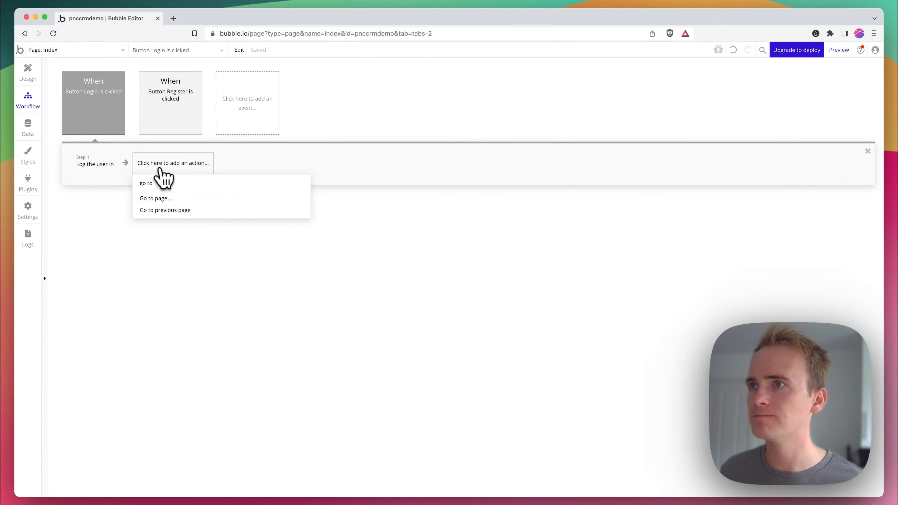
click(177, 200)
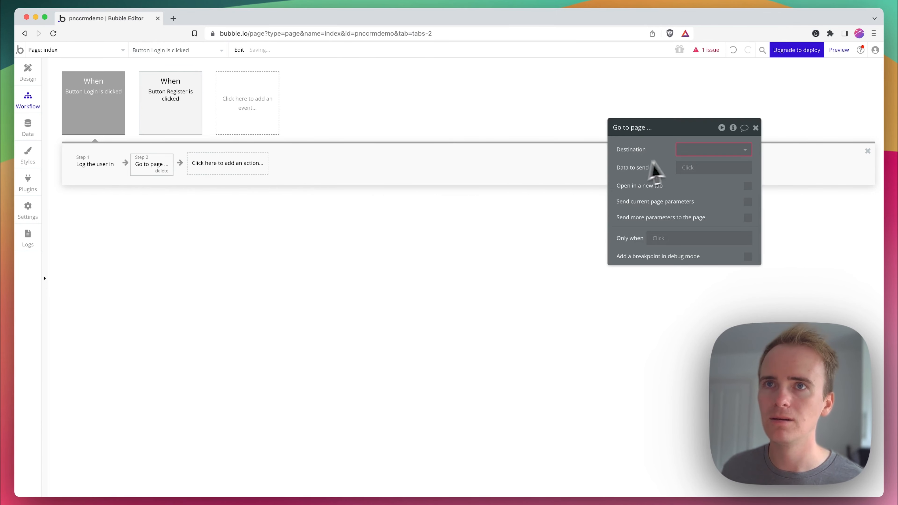
click(707, 150)
click(721, 181)
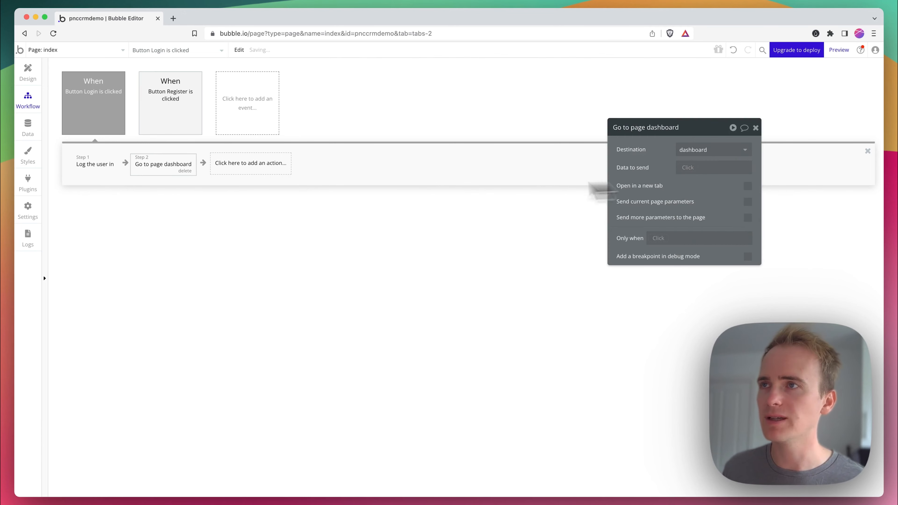
Step: Preview the index page to check how the Login and Register groups display, and return to the editor
click(27, 73)
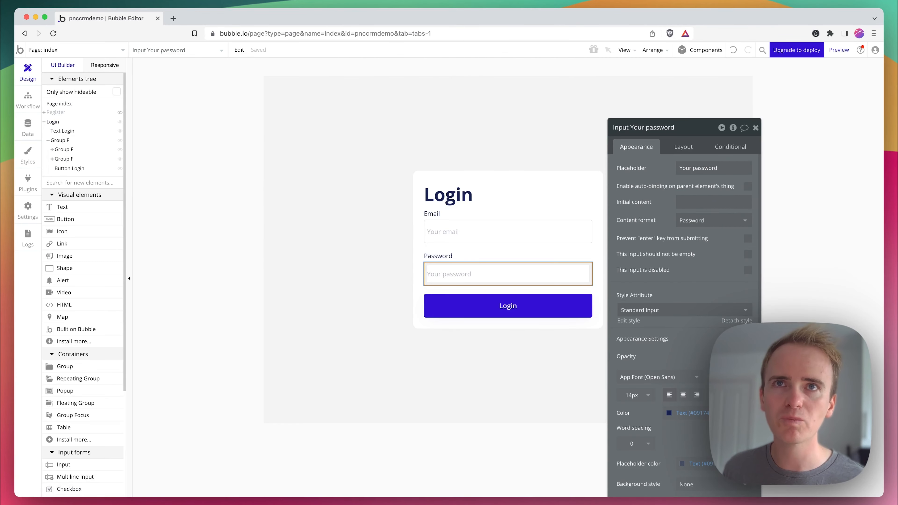
click(836, 51)
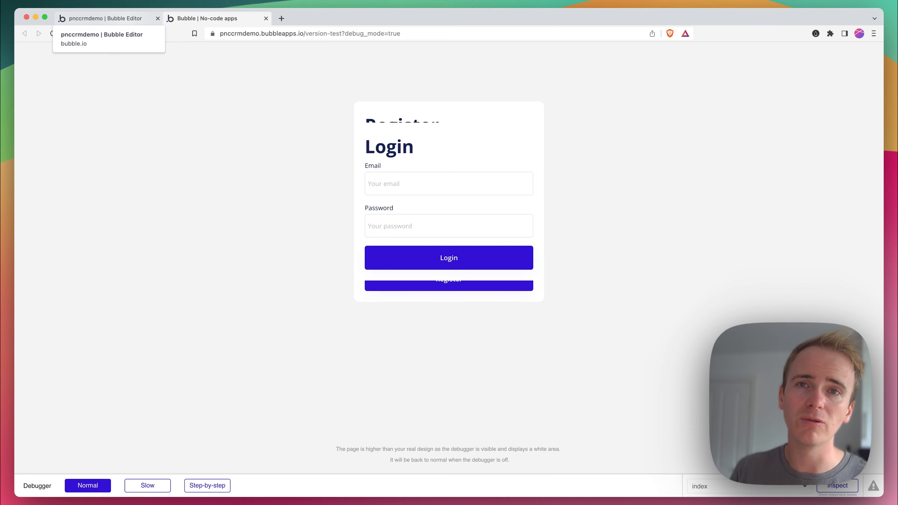
click(102, 18)
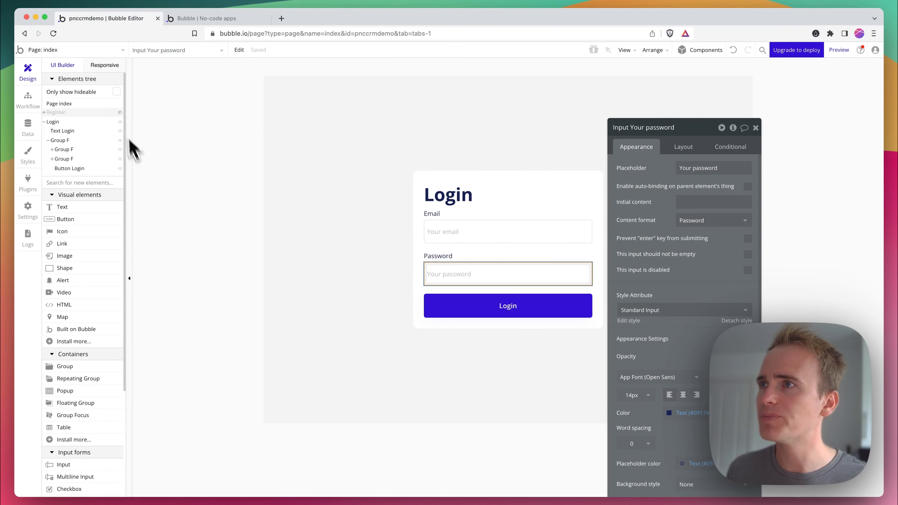
Step: Make the Register group not visible on page load, and set both the Register and Login groups to collapse when hidden
click(60, 113)
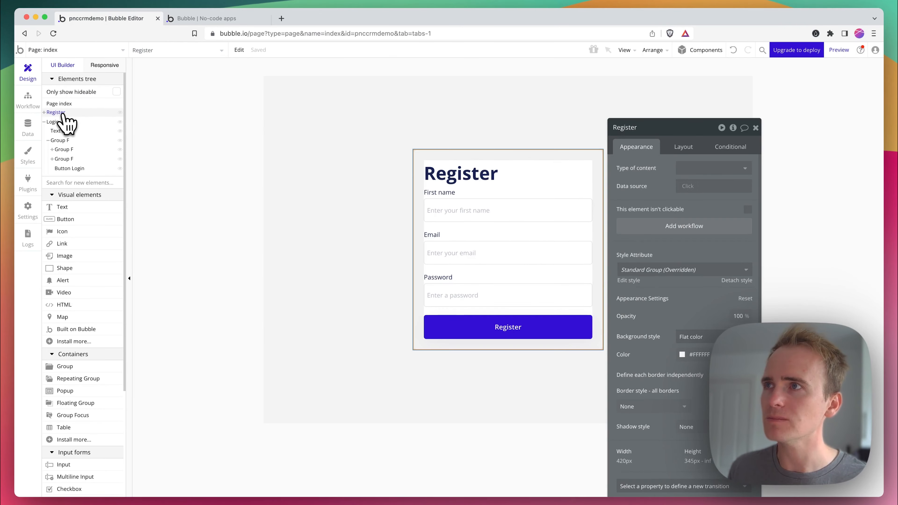
click(693, 149)
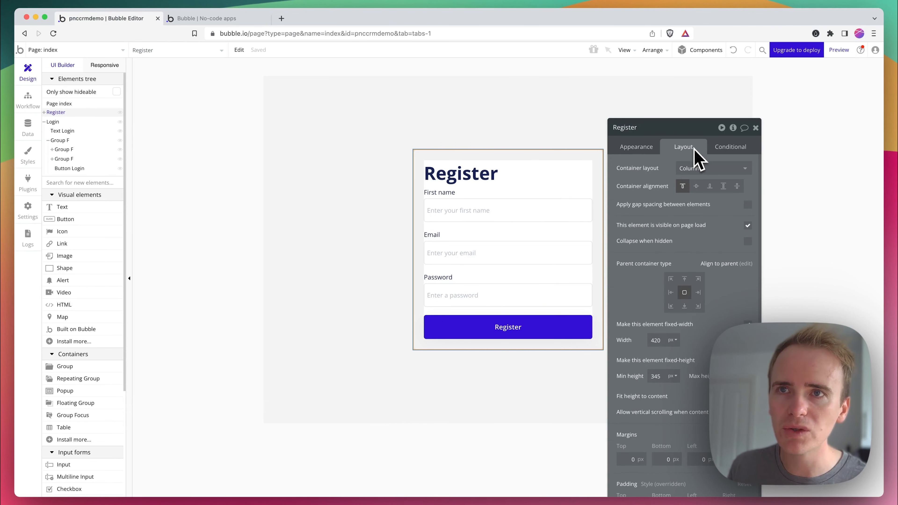
click(749, 227)
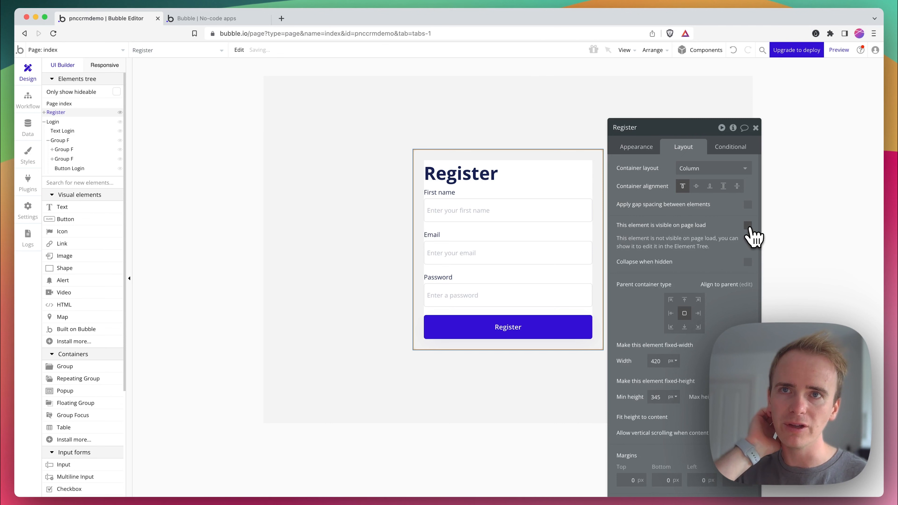
click(748, 262)
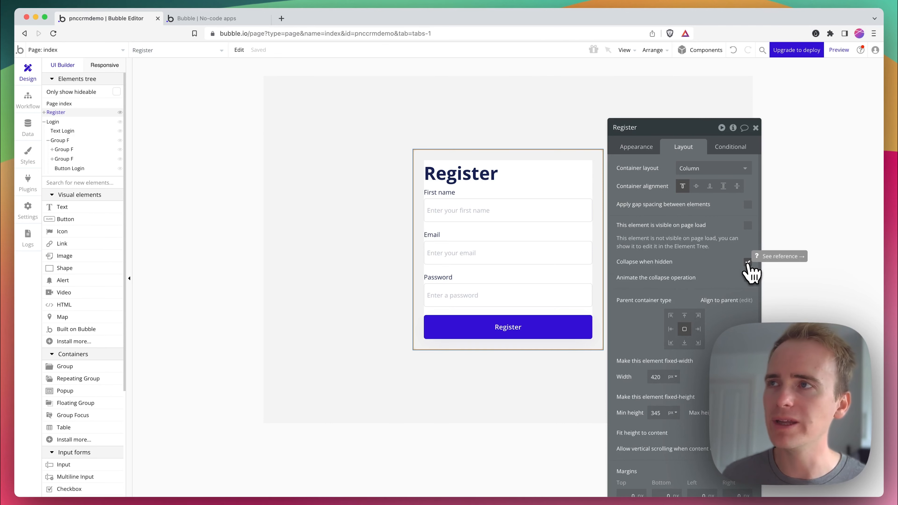
click(57, 122)
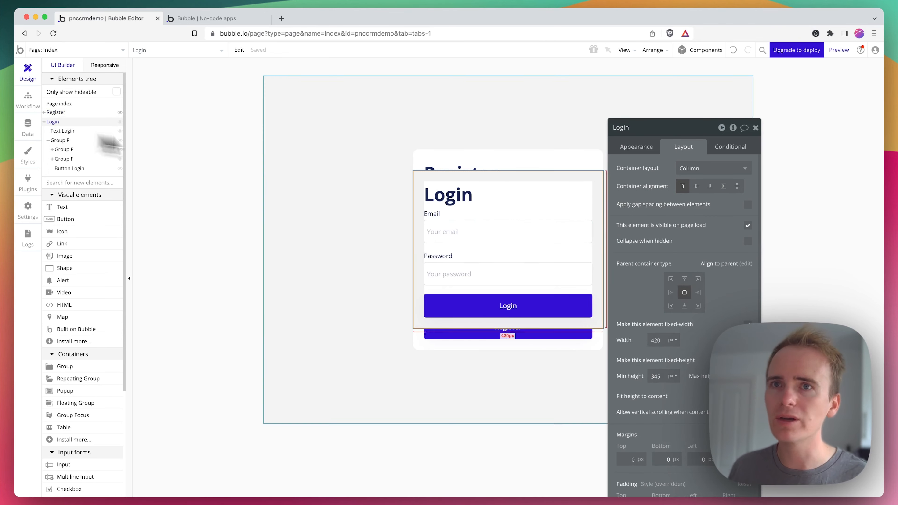
click(749, 242)
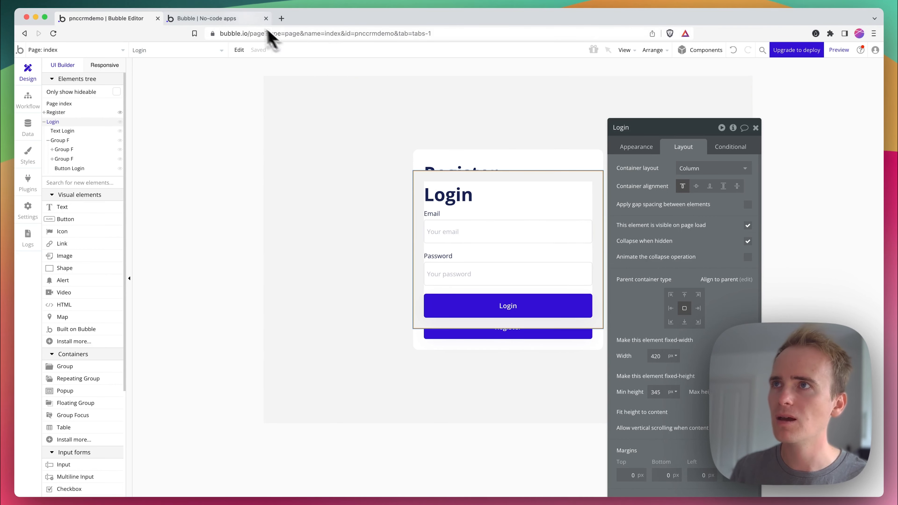
Step: Reload the index page preview to check which form shows on page load, and return to the editor
click(250, 19)
key(super+r)
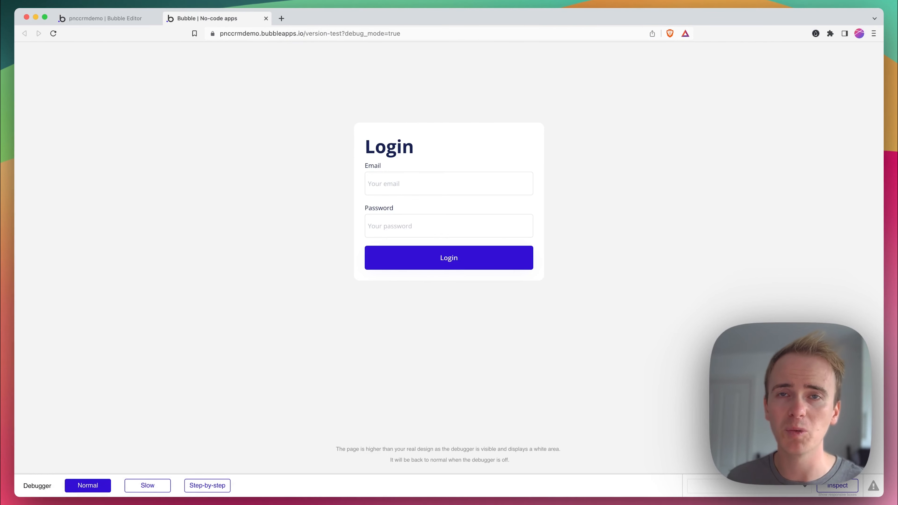
click(141, 20)
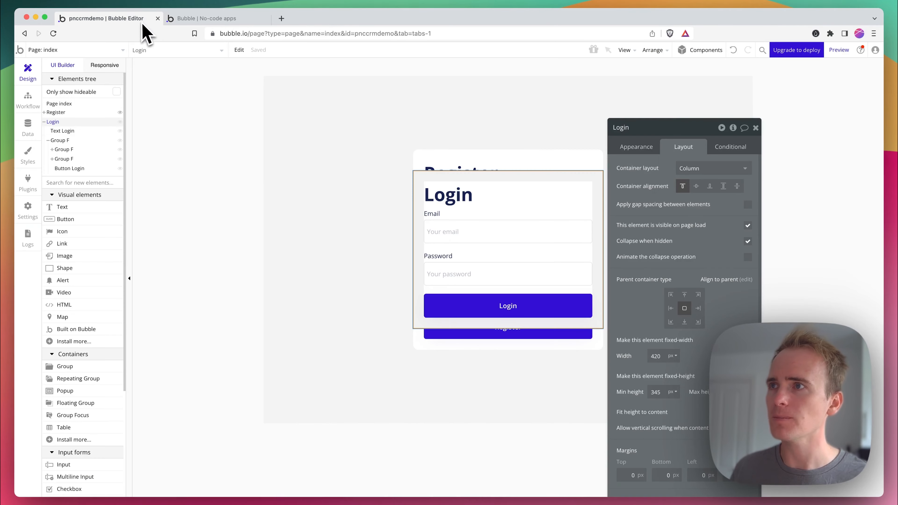
Step: Add a text element to the Login form's inner group and place it below the Login button
click(63, 207)
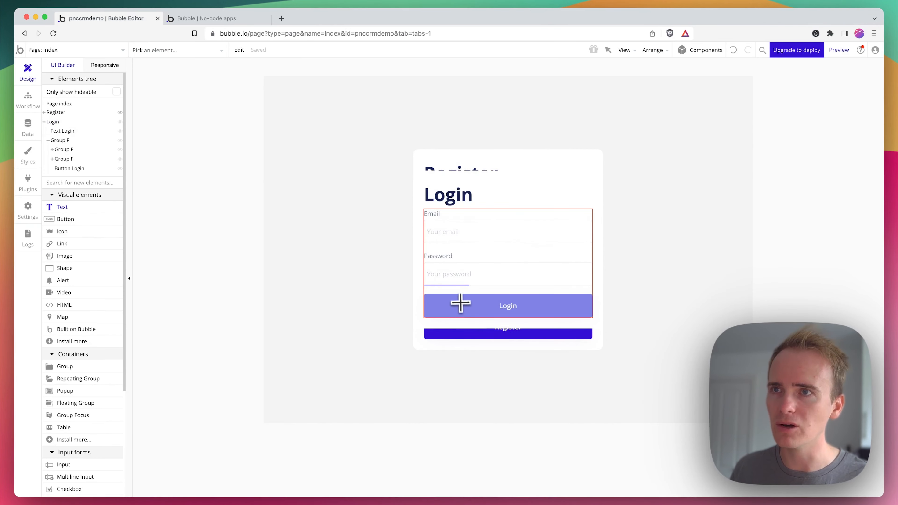
drag(447, 292, 565, 304)
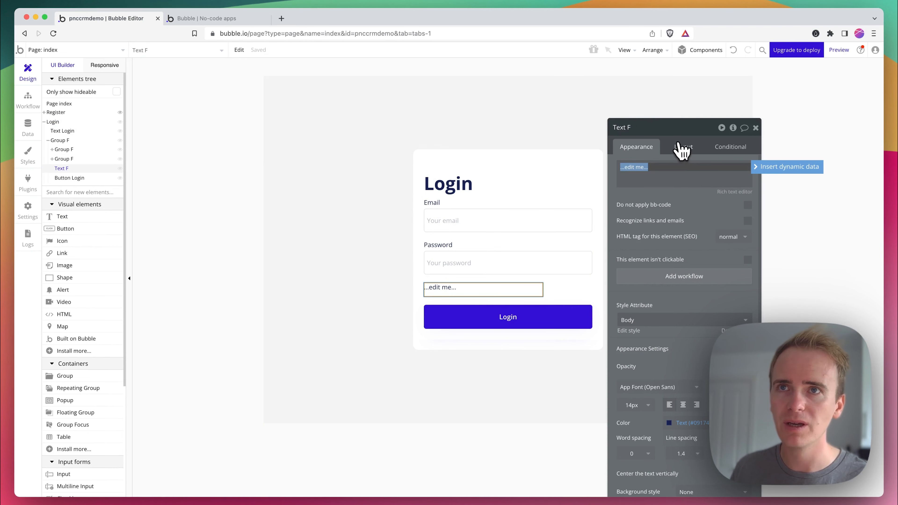
click(683, 146)
click(733, 236)
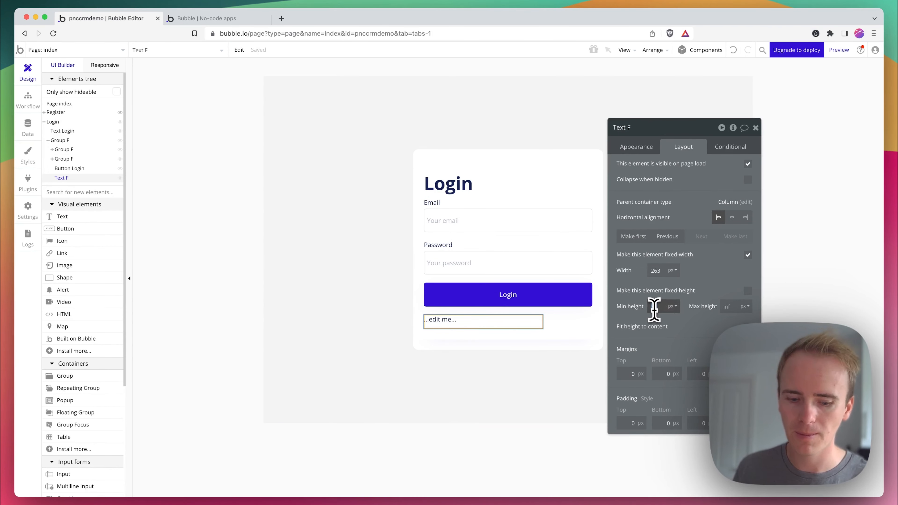
Step: Set the new text under the Login button to "Need an account? Create an account." in bold
click(638, 149)
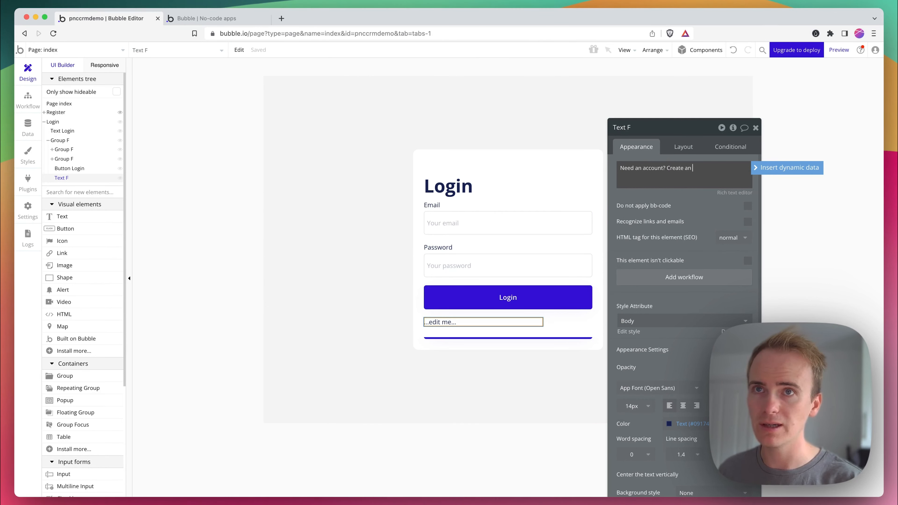
click(654, 176)
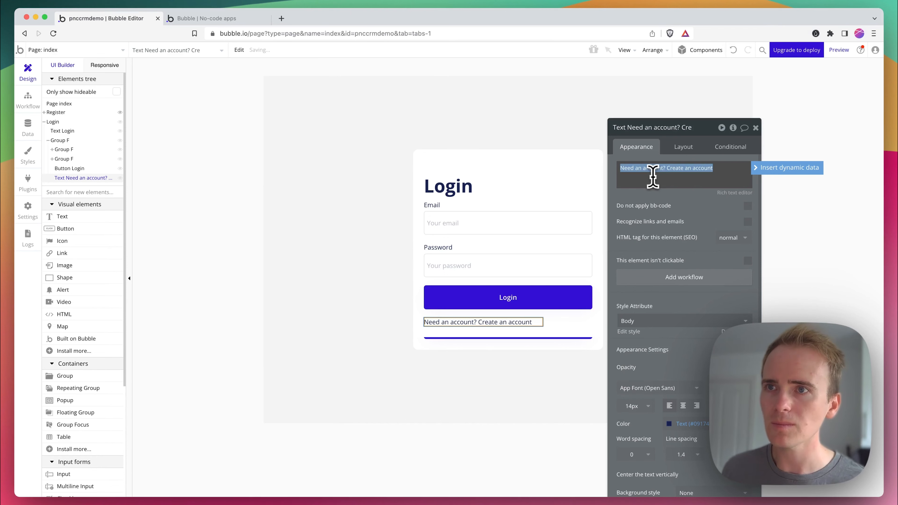
key(super+x)
text(.)
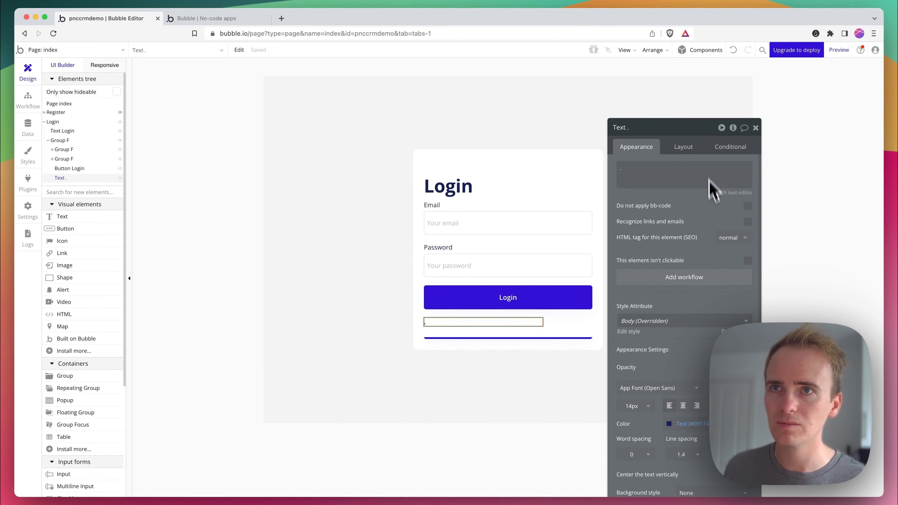
click(675, 179)
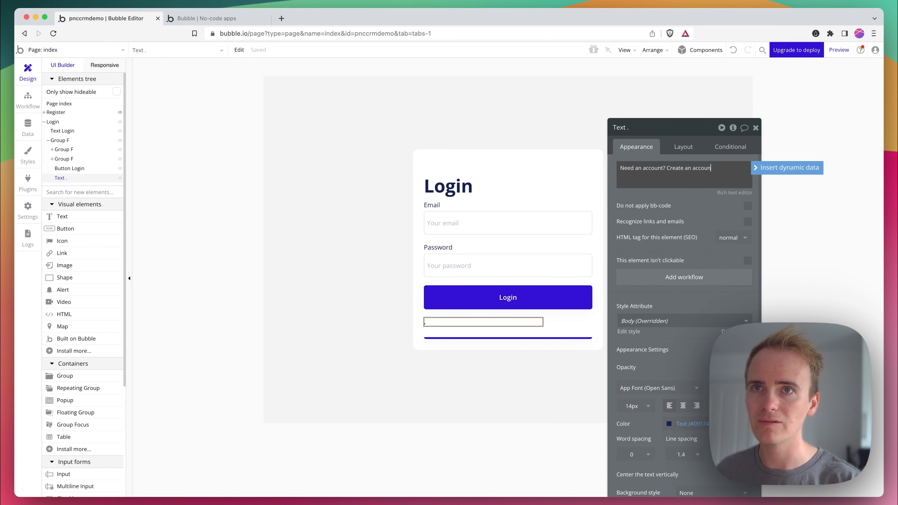
click(666, 194)
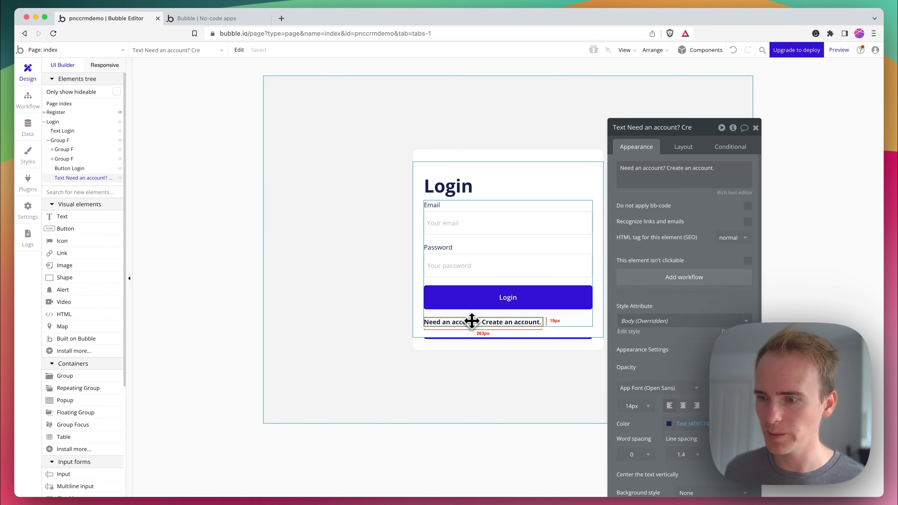
Step: Copy the account prompt below the Register button and reword the copy as "Already got an account? Log in."
key(super+c)
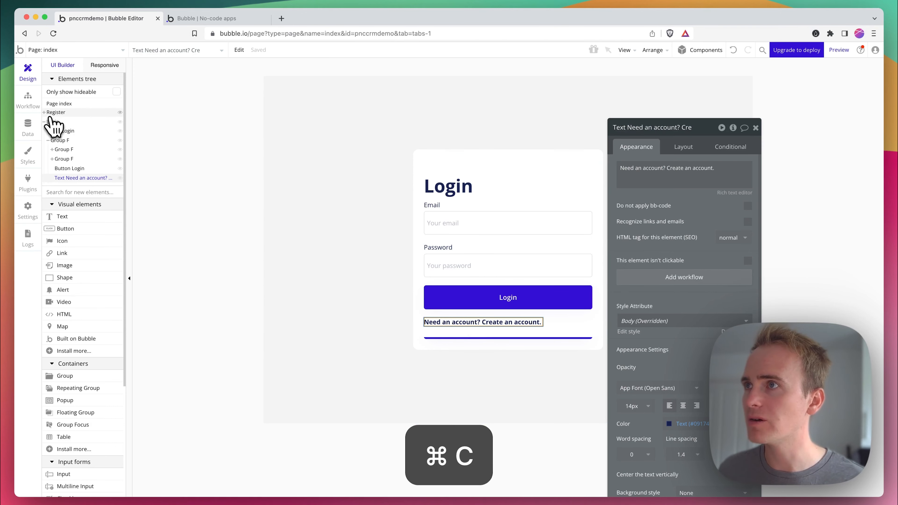
mouse_move(66, 124)
click(120, 121)
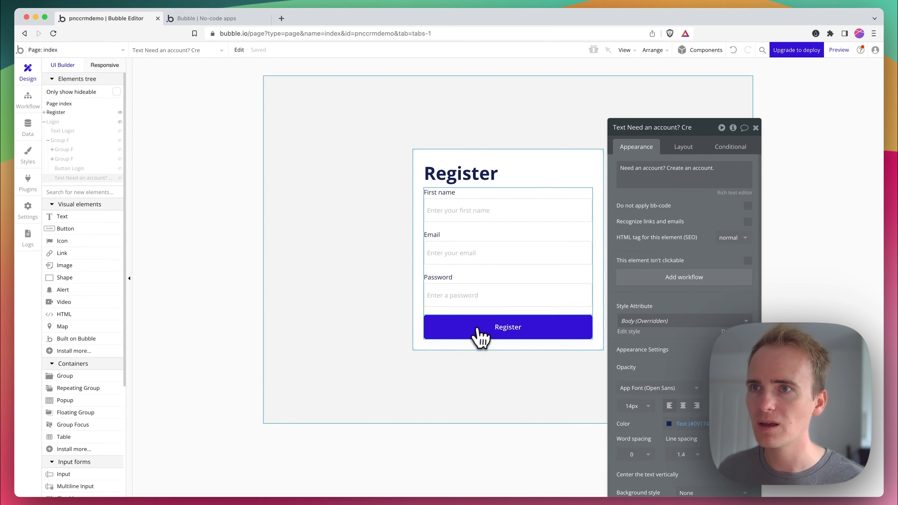
click(473, 311)
key(super+v)
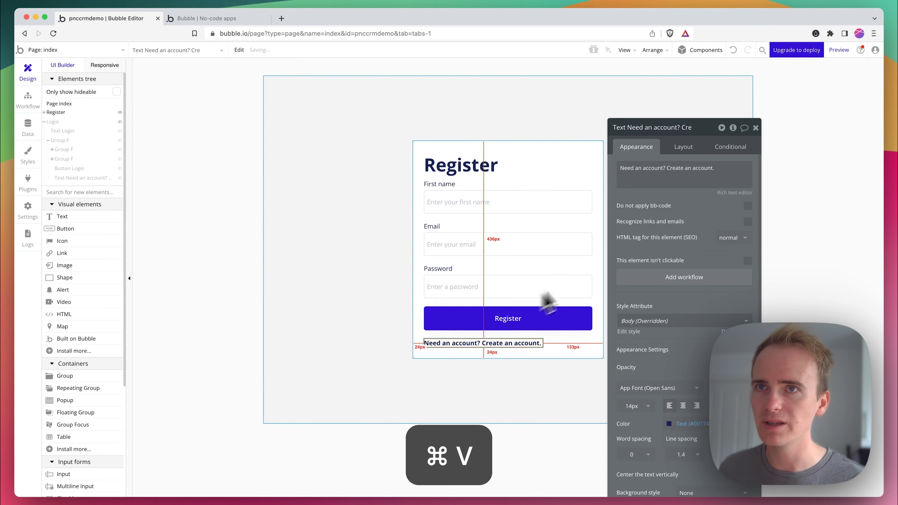
triple_click(660, 164)
text(Already got)
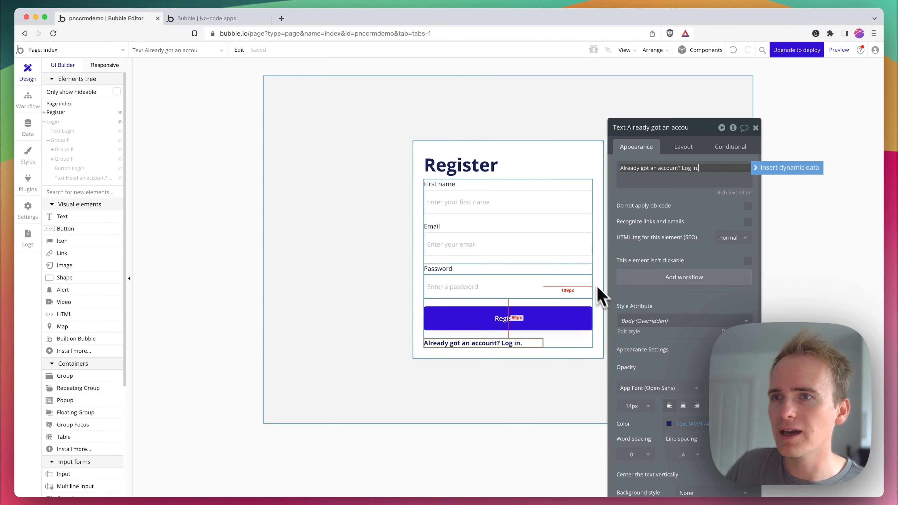
Step: Examine the index page's custom states in the element inspector
click(297, 241)
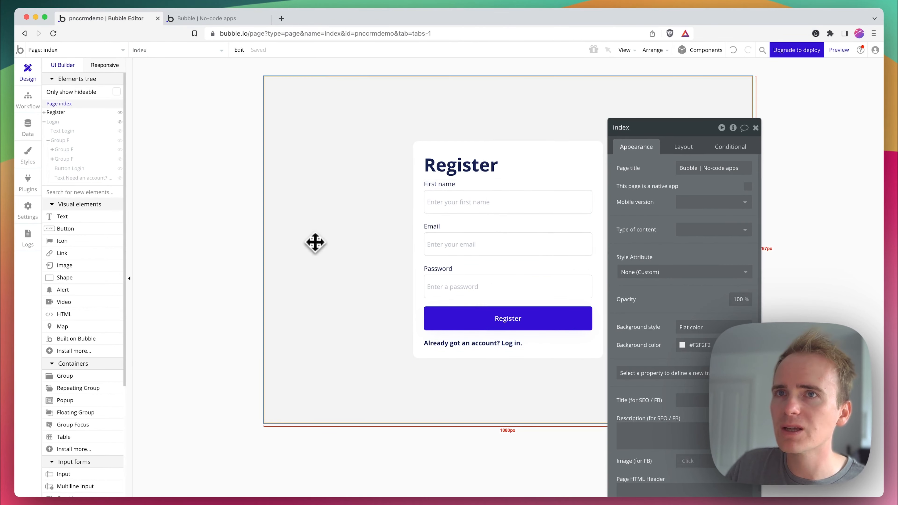
click(732, 128)
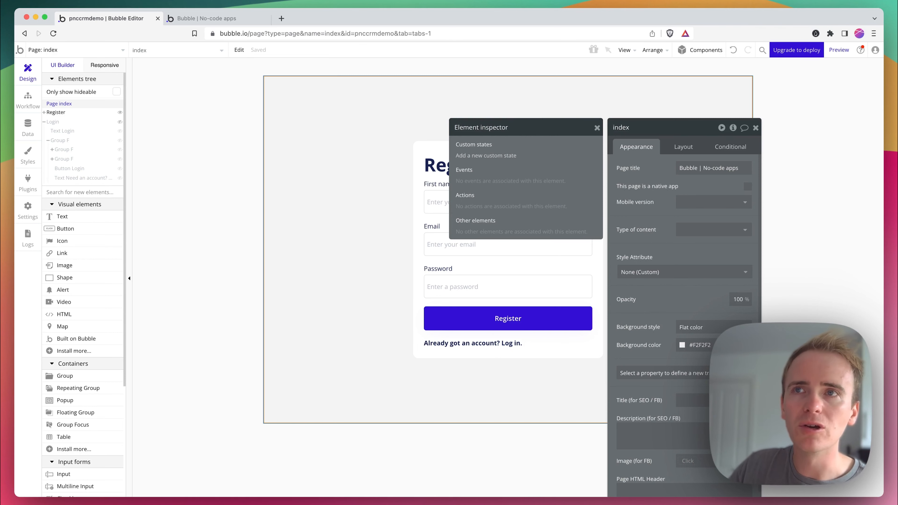
click(597, 127)
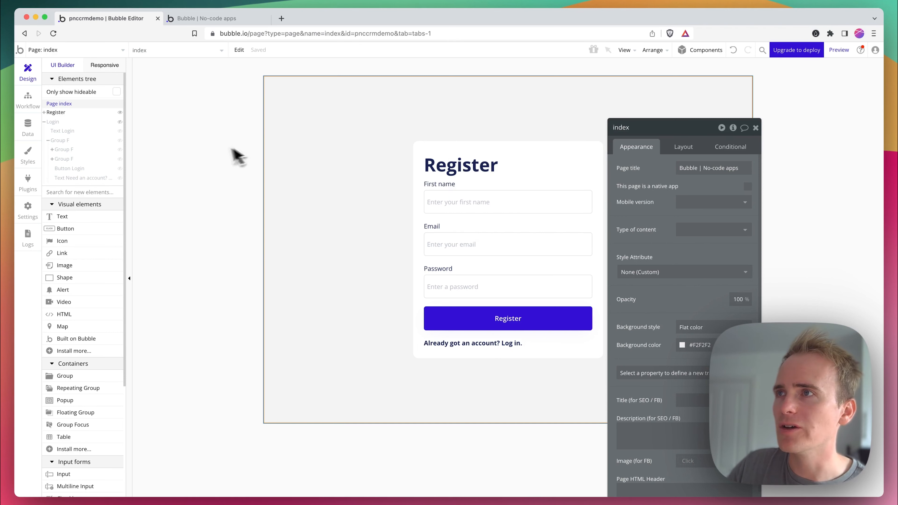
click(58, 123)
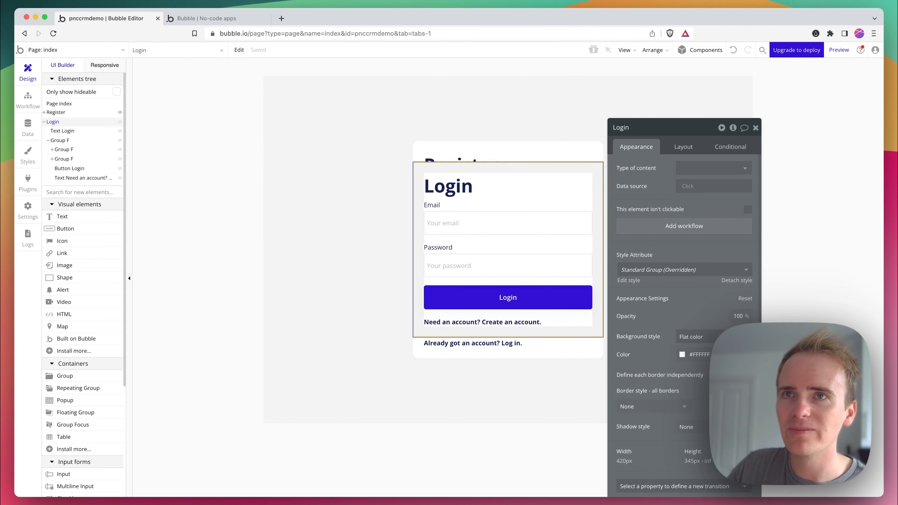
click(686, 149)
click(748, 225)
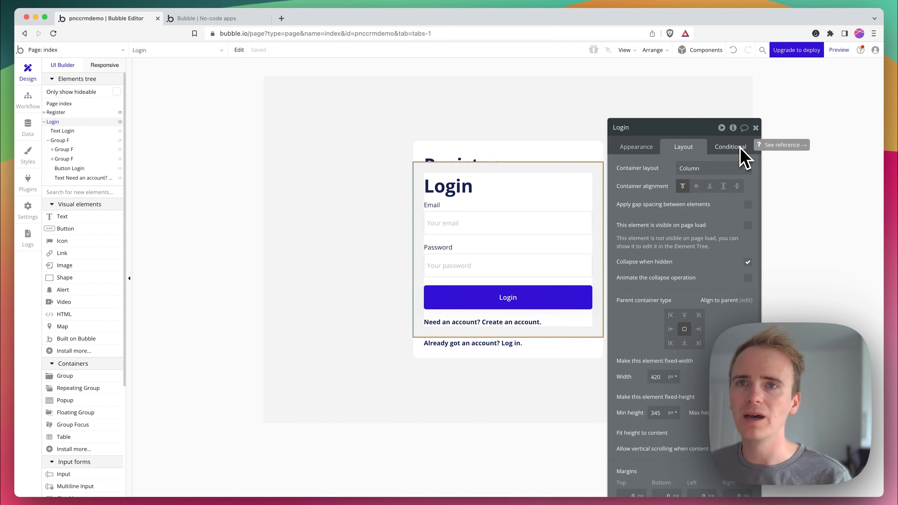
click(748, 226)
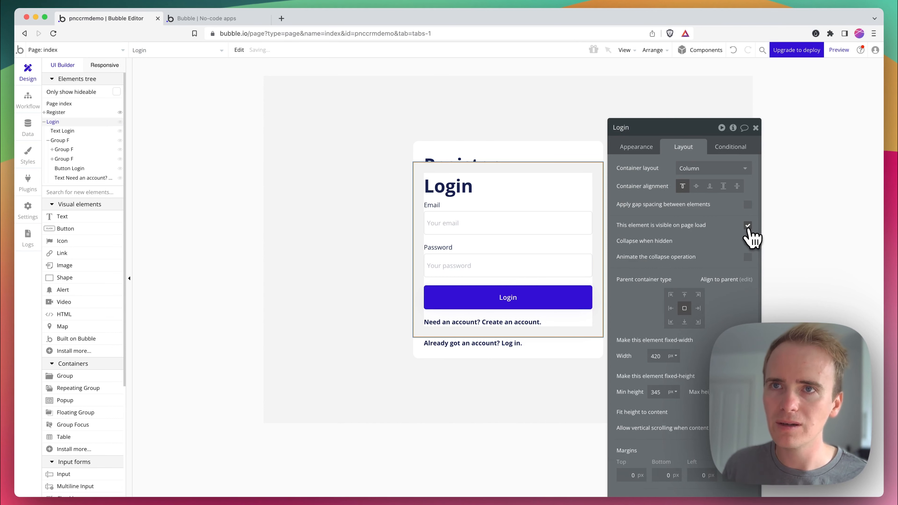
Step: Add a condition to the Register group that gets the text parameter show_register from the page URL
click(545, 144)
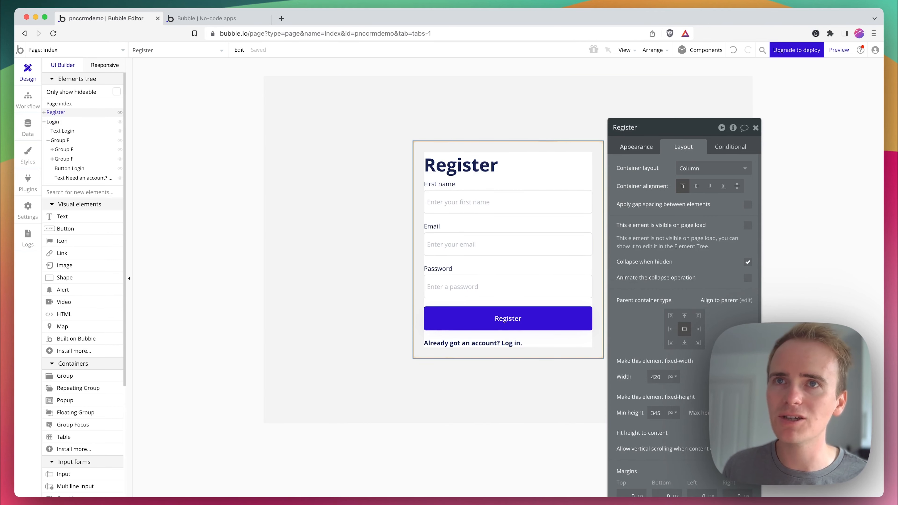
click(717, 150)
click(711, 168)
click(649, 173)
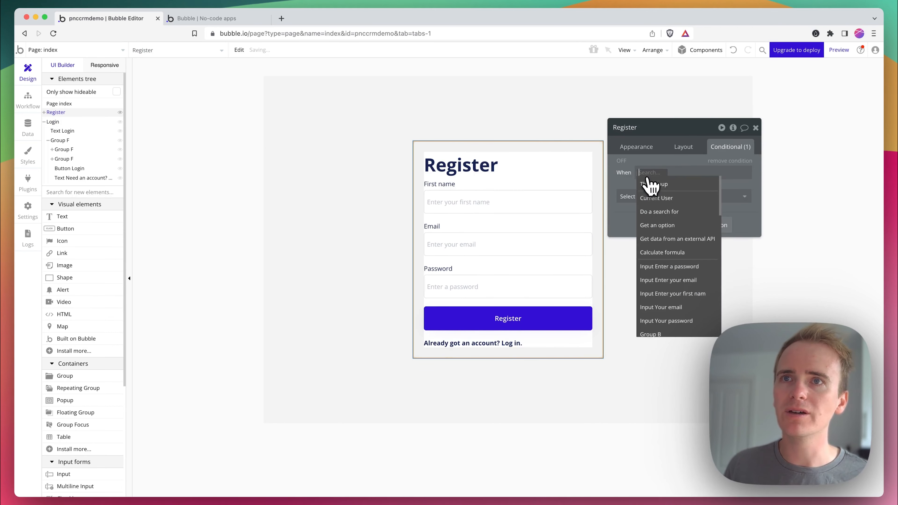
text(get)
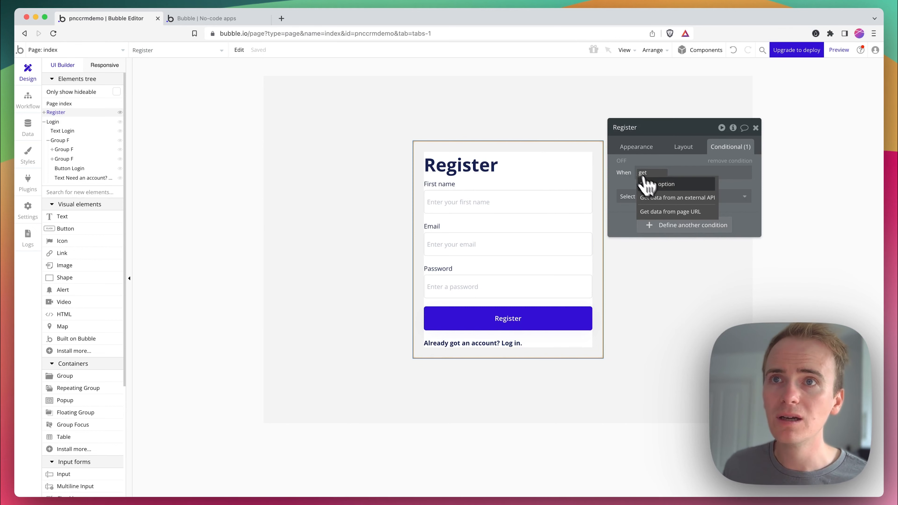
click(678, 212)
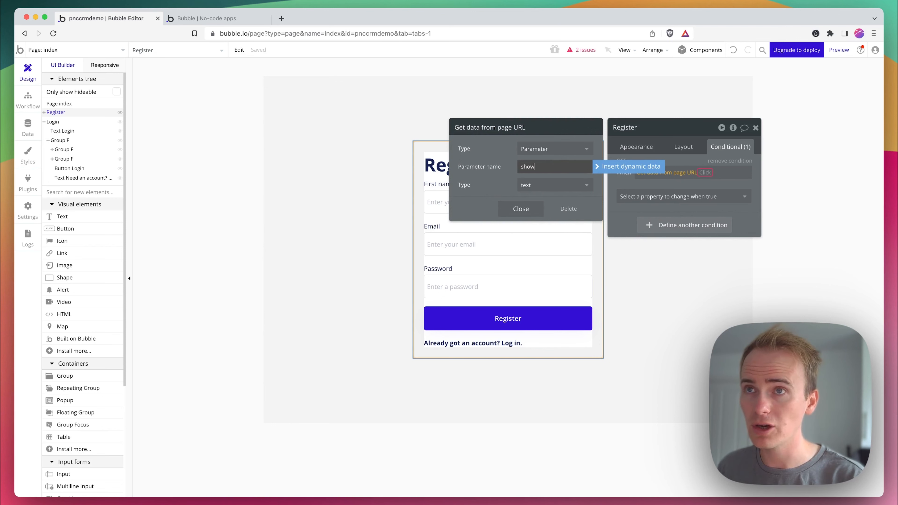
key(Tab)
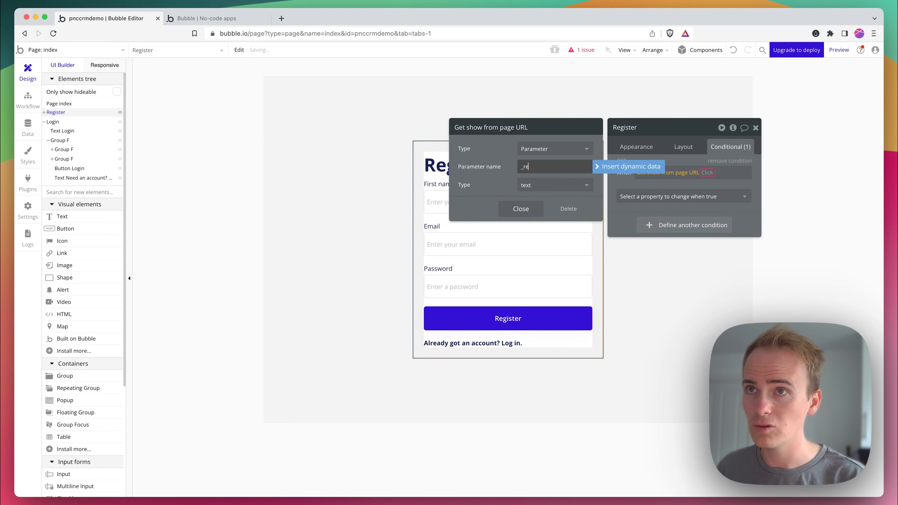
text(_regist)
key(super+a)
text(show)
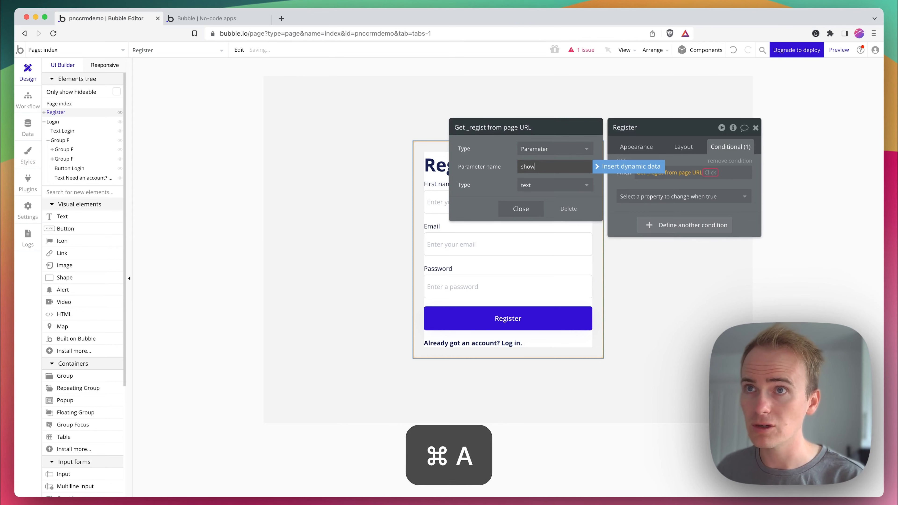
text(_register)
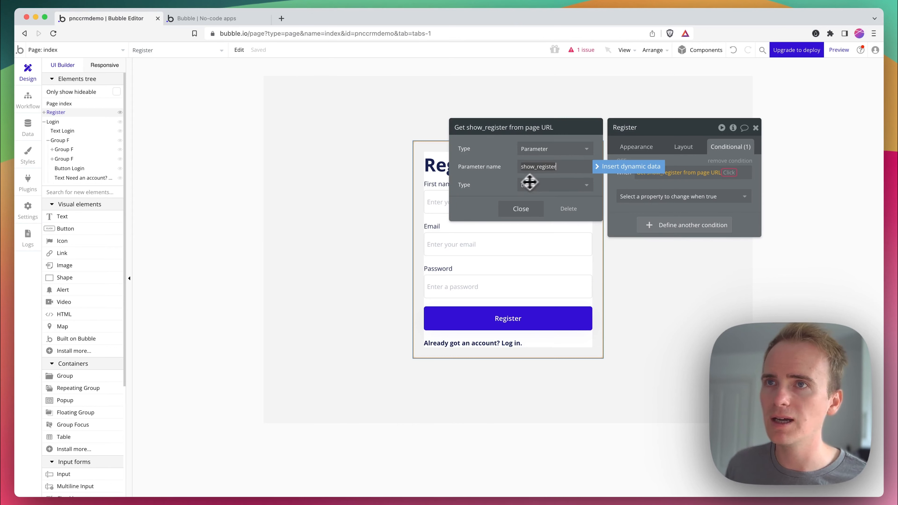
Step: Complete the Register condition so the group is visible when show_register is "yes"
click(728, 173)
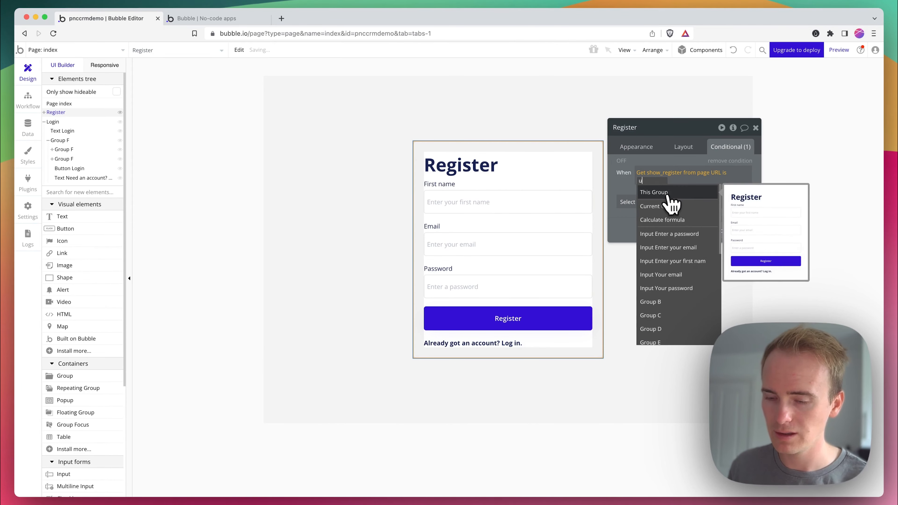
text(yes)
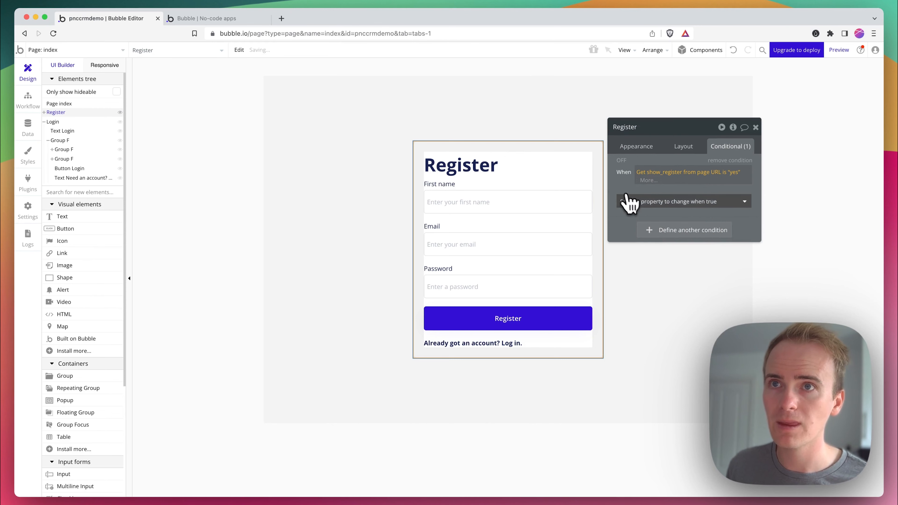
click(632, 198)
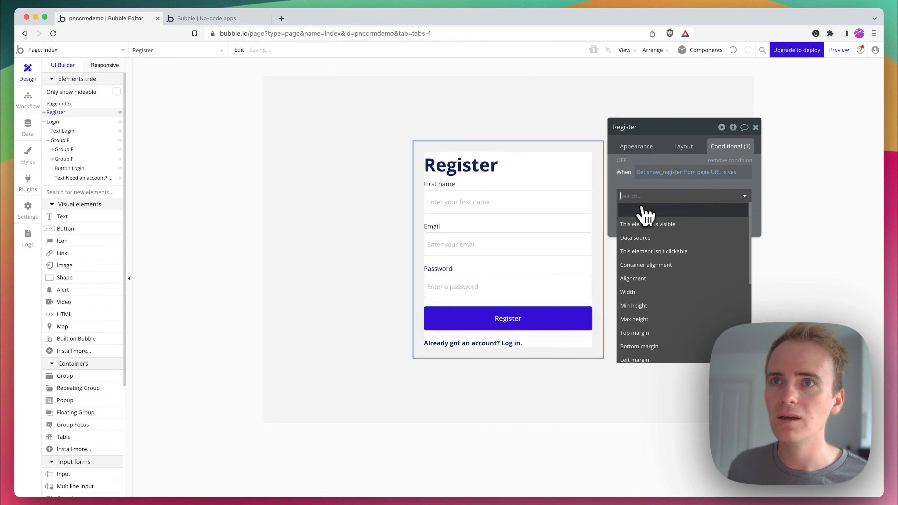
click(651, 229)
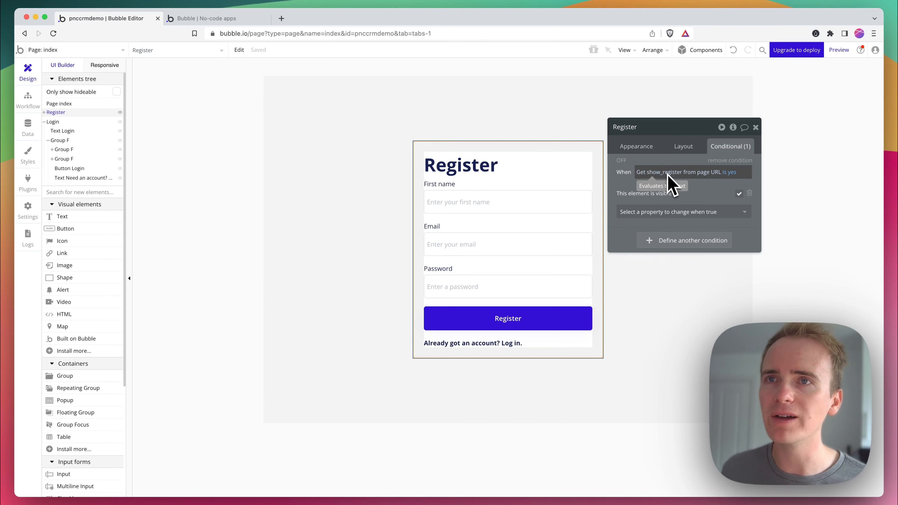
Step: Copy the Register group's condition to the Login group and make Login not visible when it is true
right_click(634, 182)
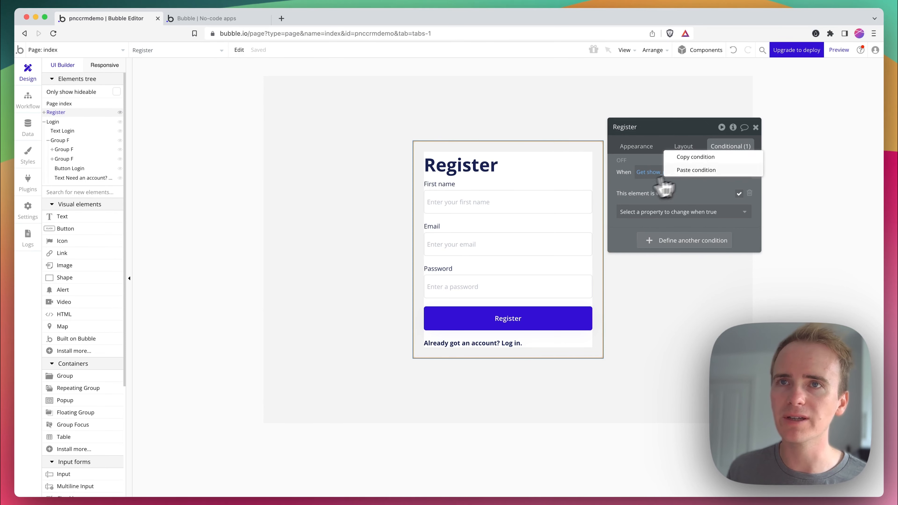
click(695, 157)
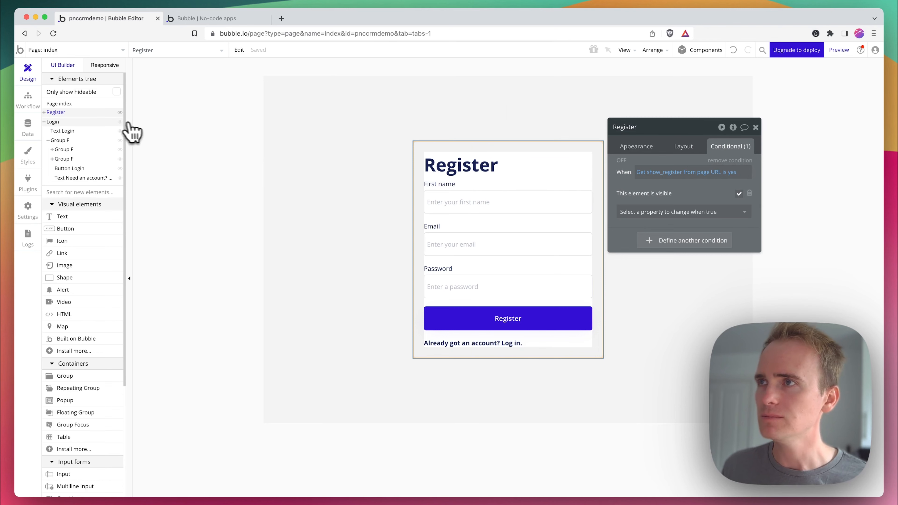
click(94, 122)
right_click(619, 161)
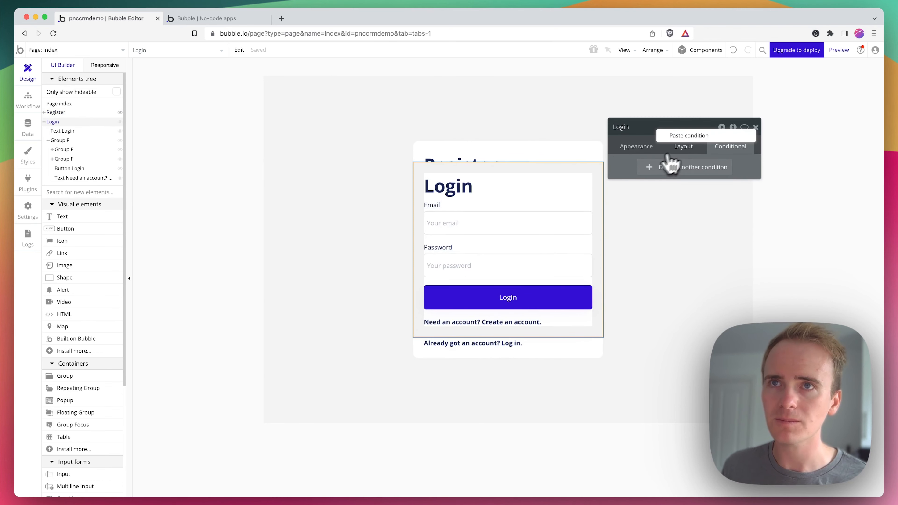
click(687, 136)
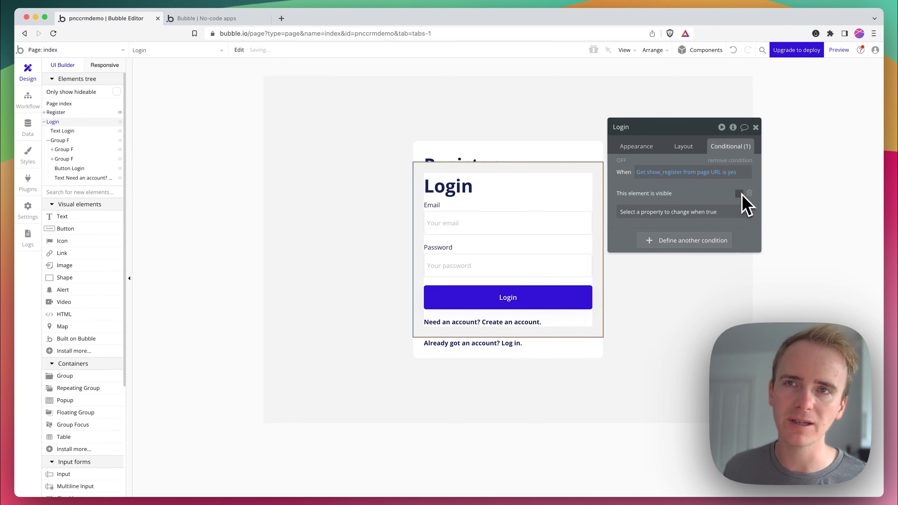
Step: Replace the Login group's visibility condition with the expression "Register is visible"
right_click(688, 174)
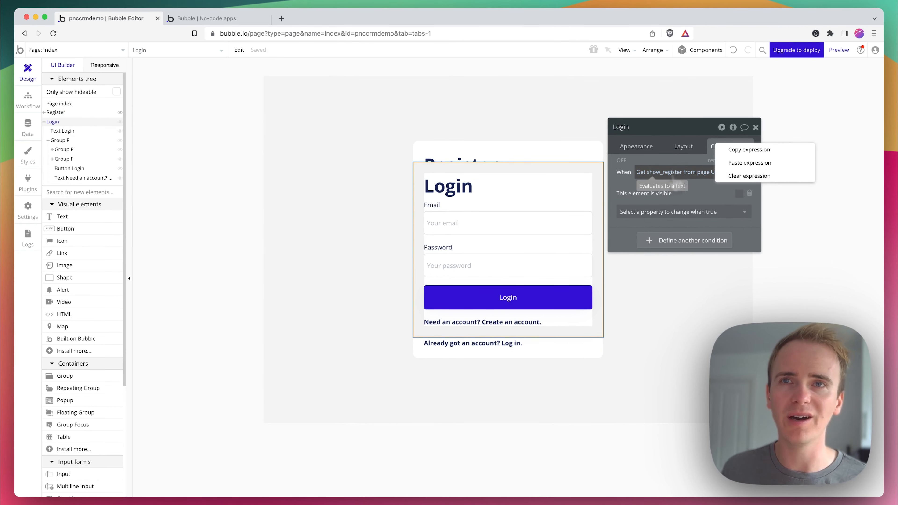
click(740, 176)
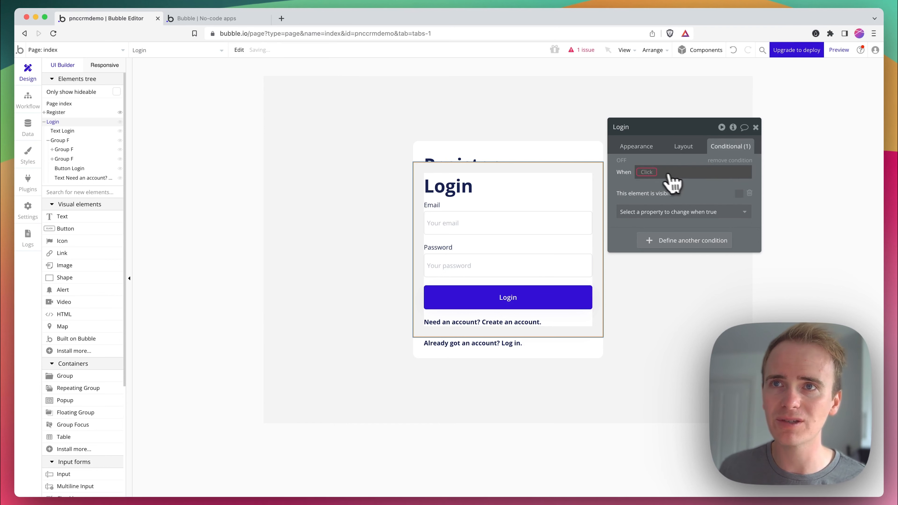
click(650, 172)
text(reg)
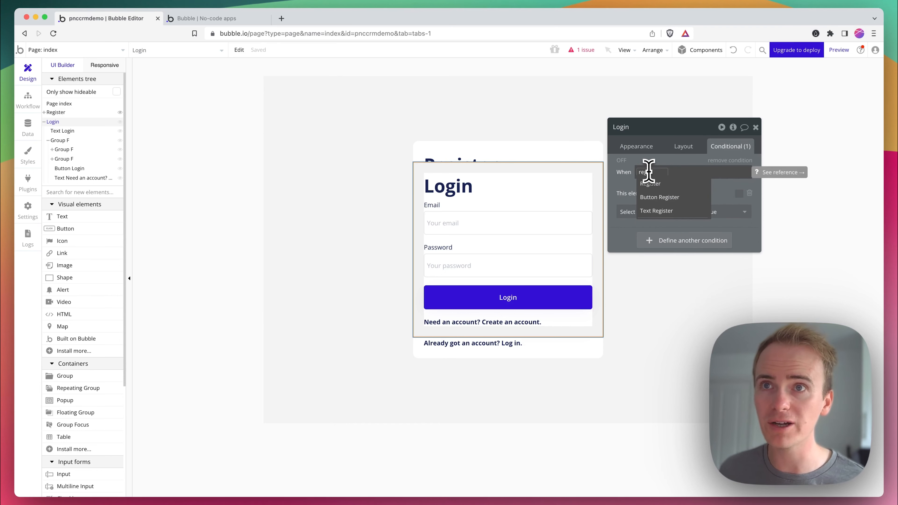
click(654, 184)
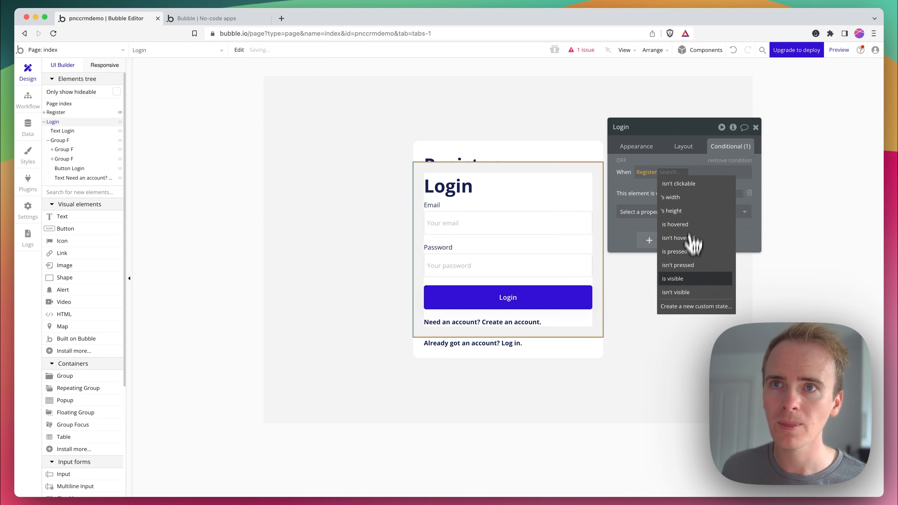
click(689, 278)
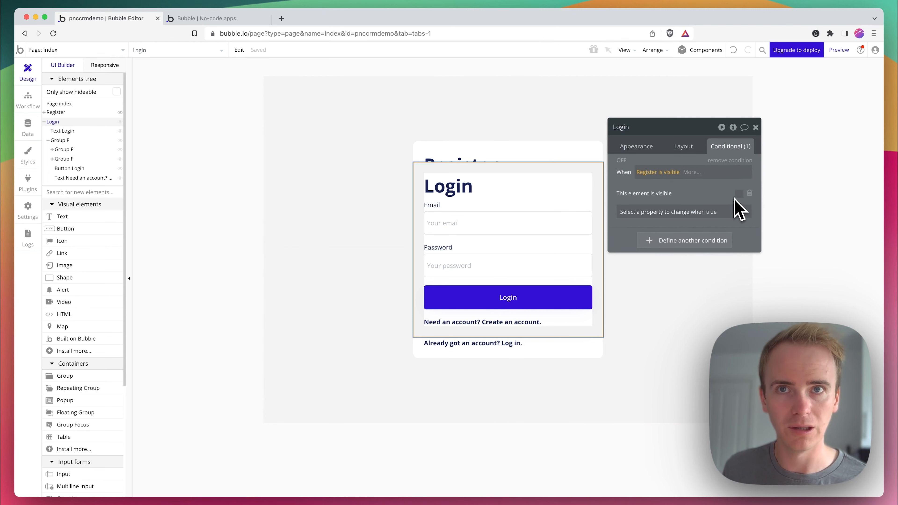
Step: Preview the index page and reload it with &show_register=yes appended to the URL
click(838, 50)
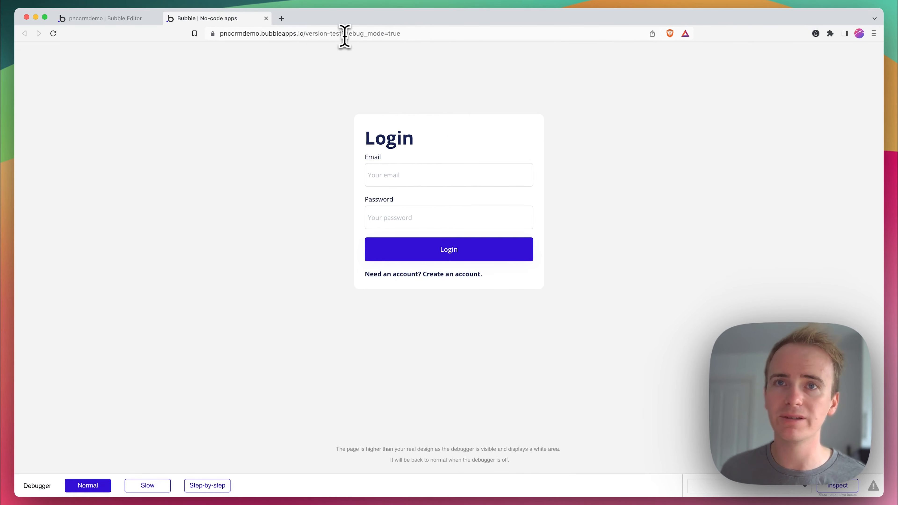
drag(344, 34, 416, 34)
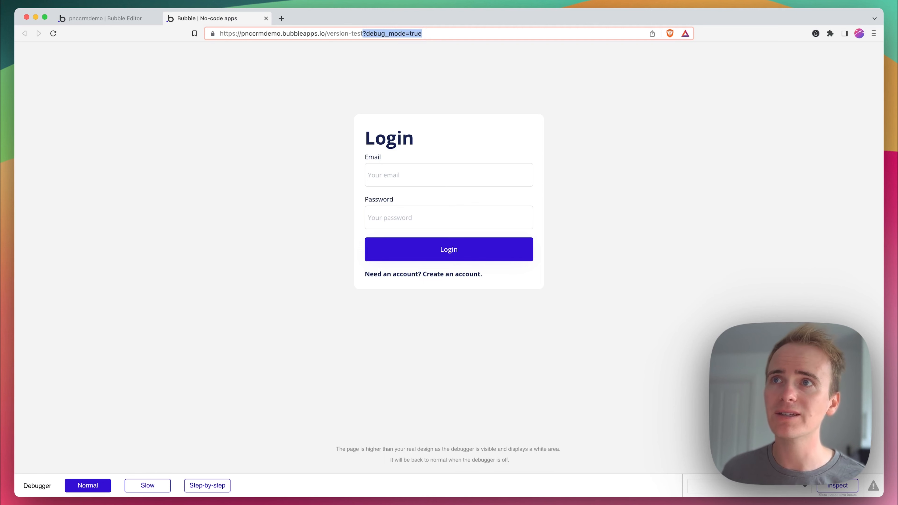
click(422, 33)
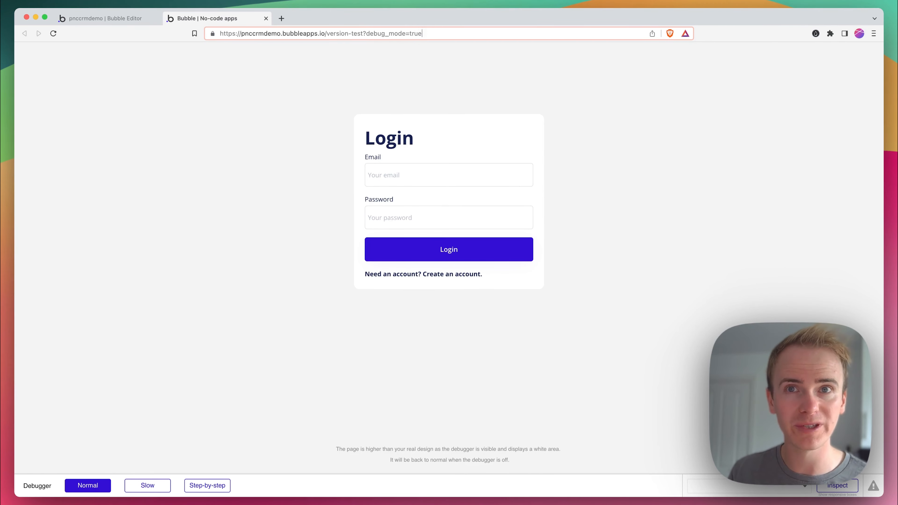
text(&)
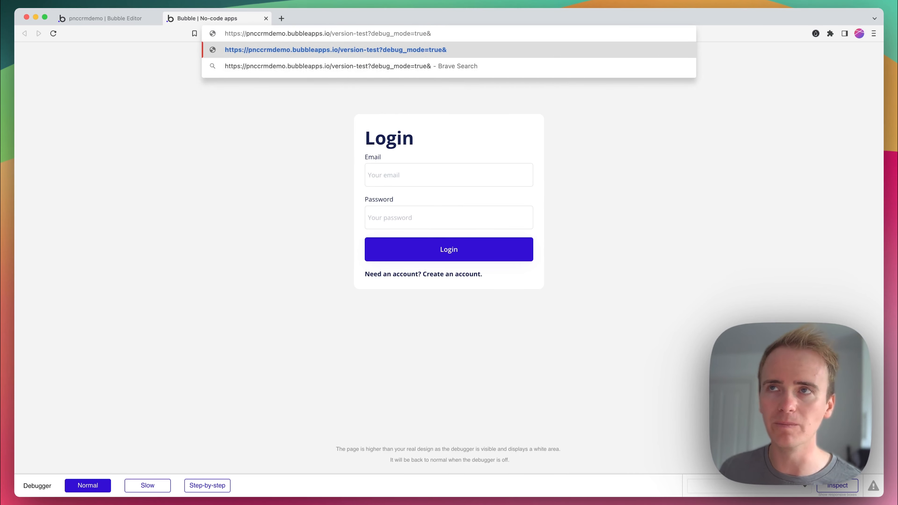
text(show)
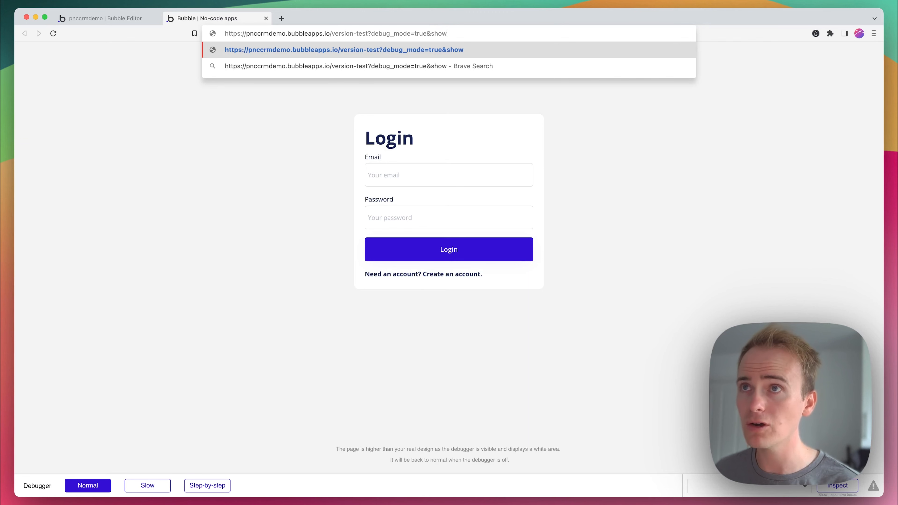
text(_register=yes)
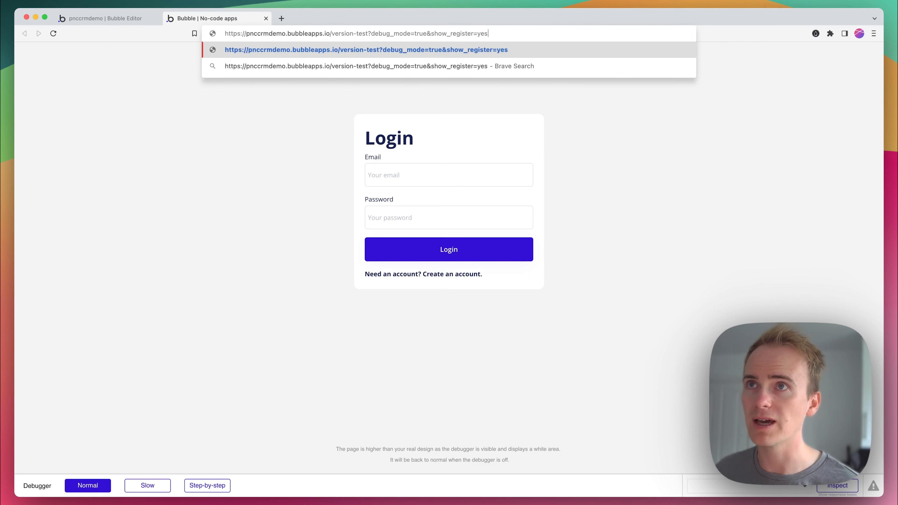
key(Return)
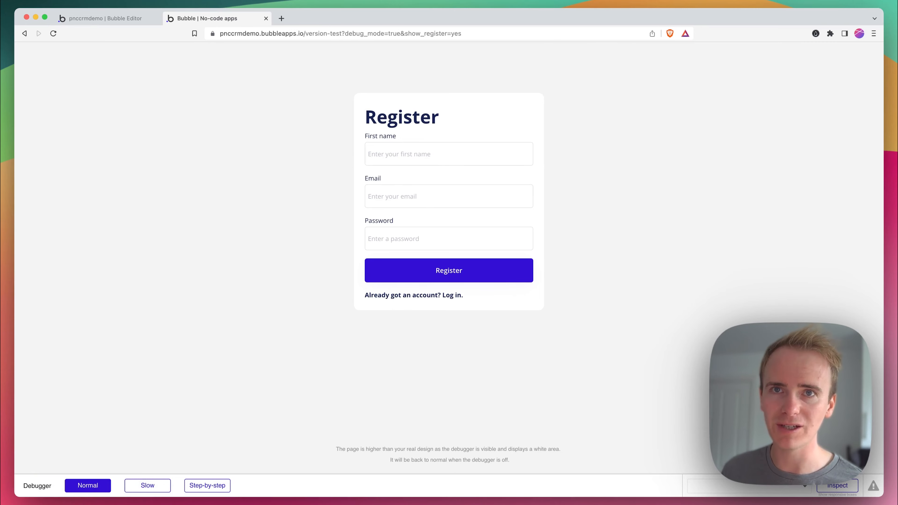
Step: In the editor, give the "Need an account? Create an account." text a click workflow that goes to the index page
click(130, 21)
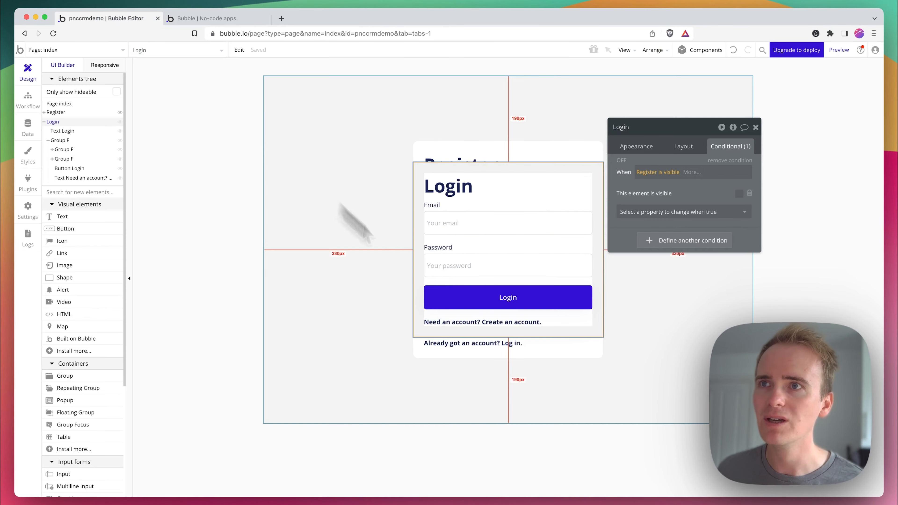
click(512, 321)
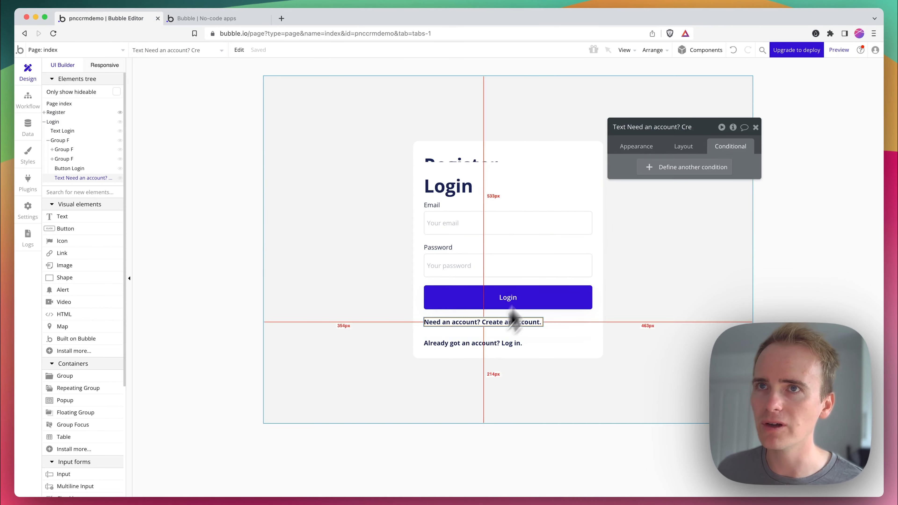
click(638, 148)
click(689, 281)
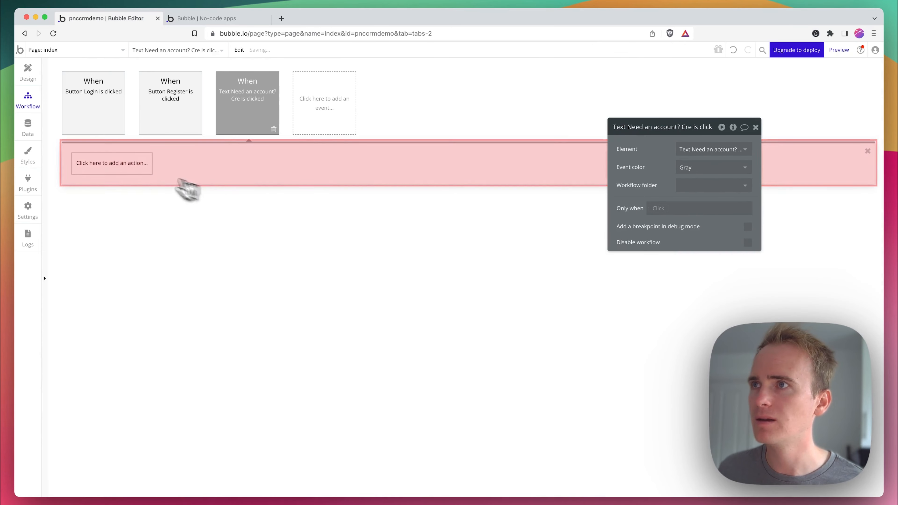
click(106, 163)
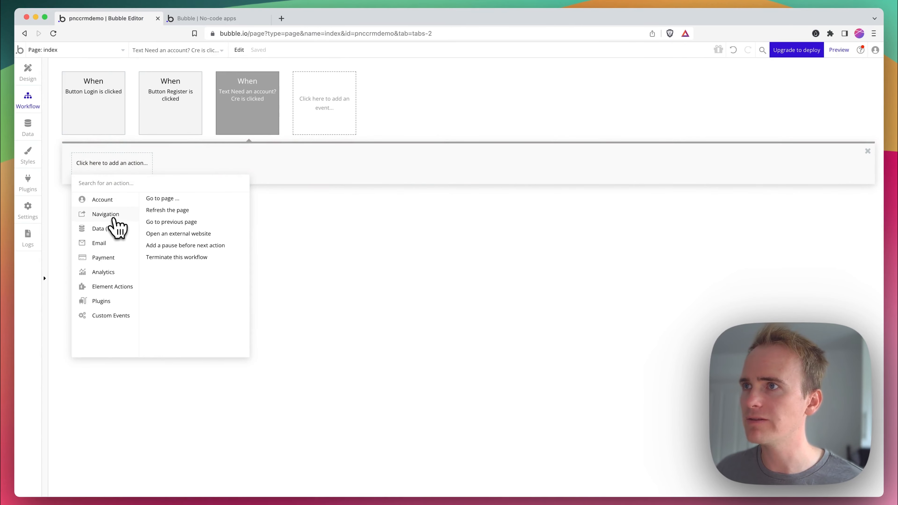
click(163, 198)
click(721, 149)
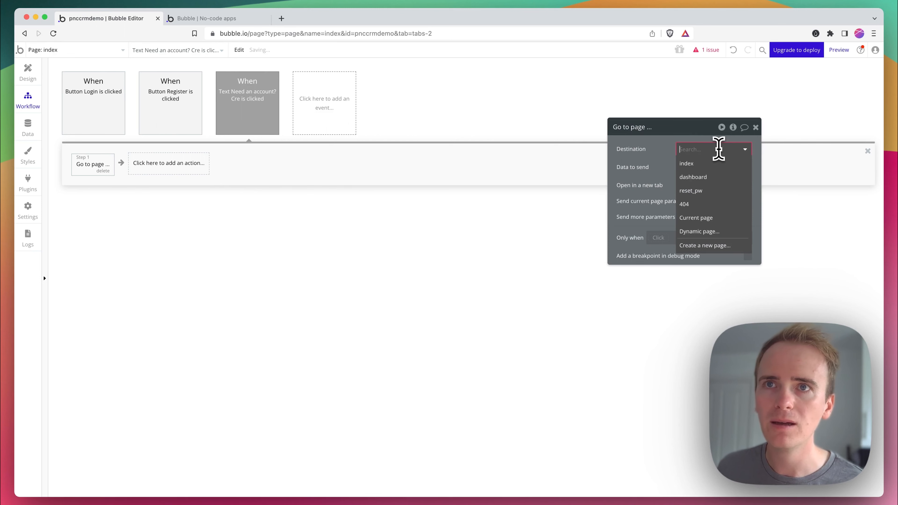
click(711, 165)
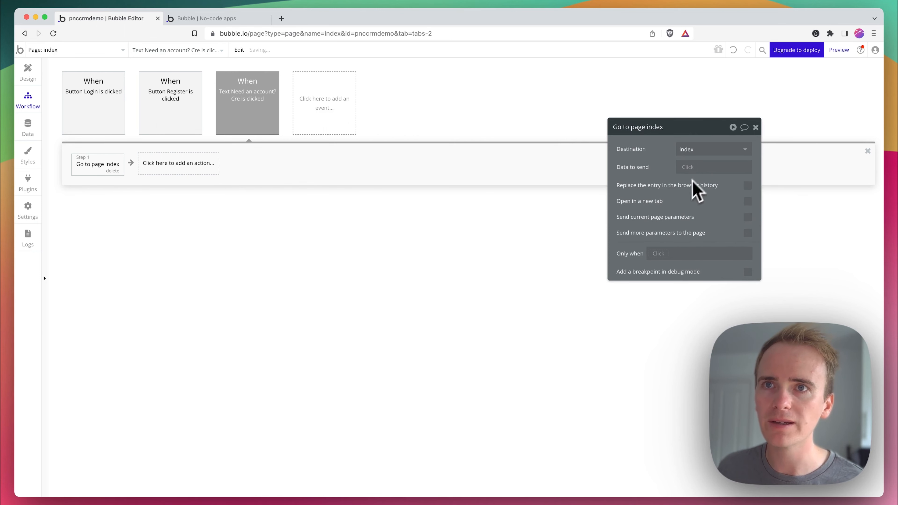
Step: Send an extra page parameter with the Go to page action, using key show_register and value yes
click(748, 233)
click(638, 252)
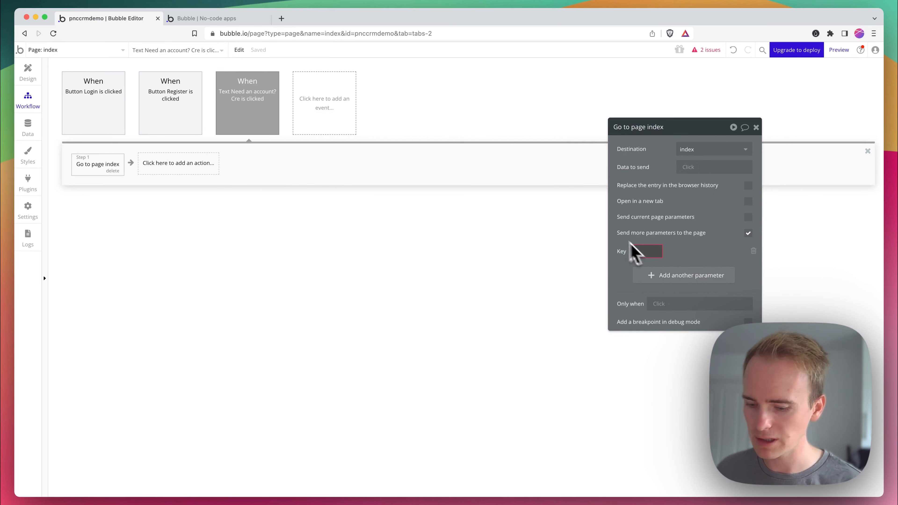
text(show_reigs)
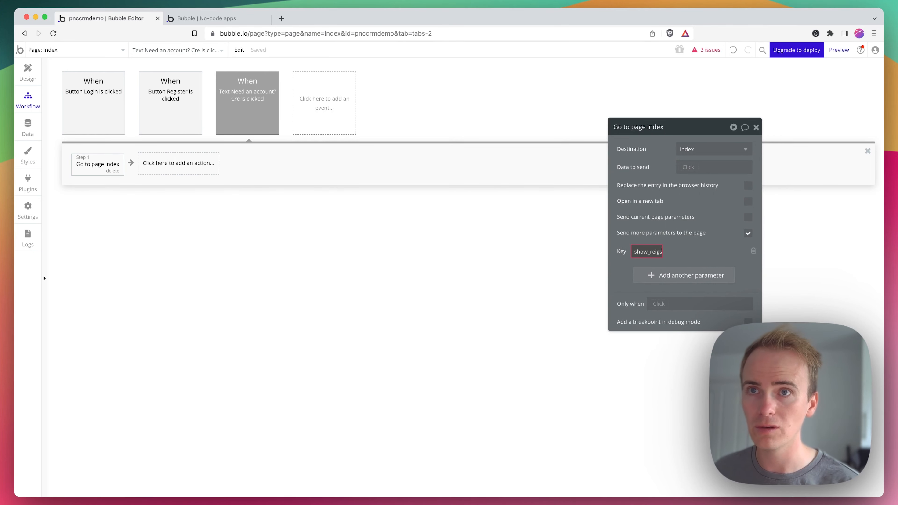
key(Tab)
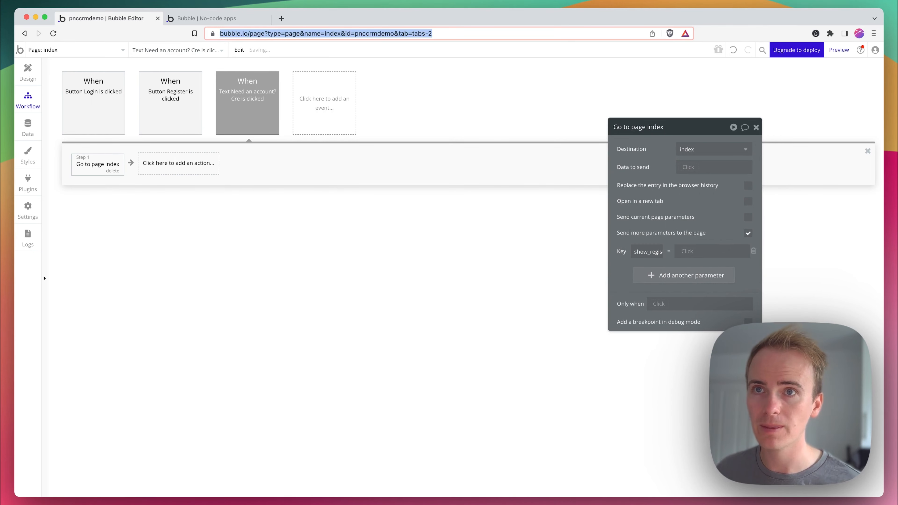
click(685, 252)
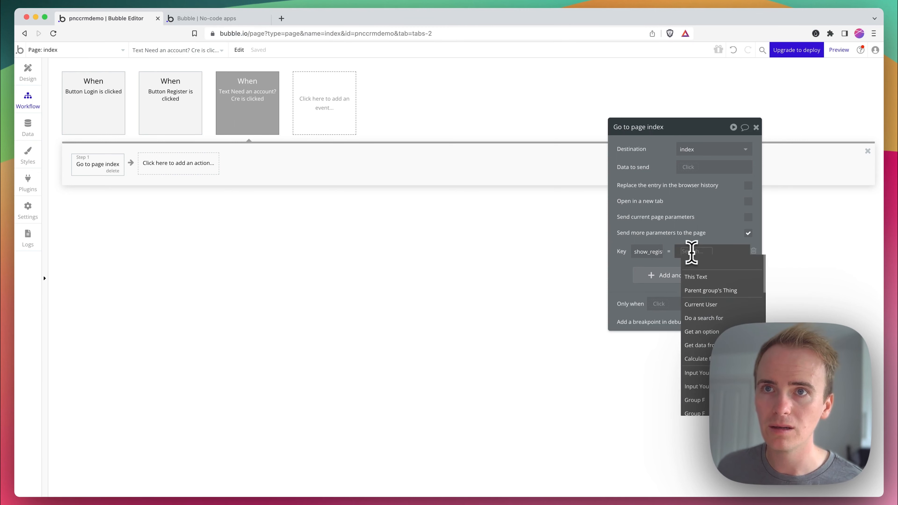
click(694, 253)
click(711, 252)
key(BackSpace)
click(715, 252)
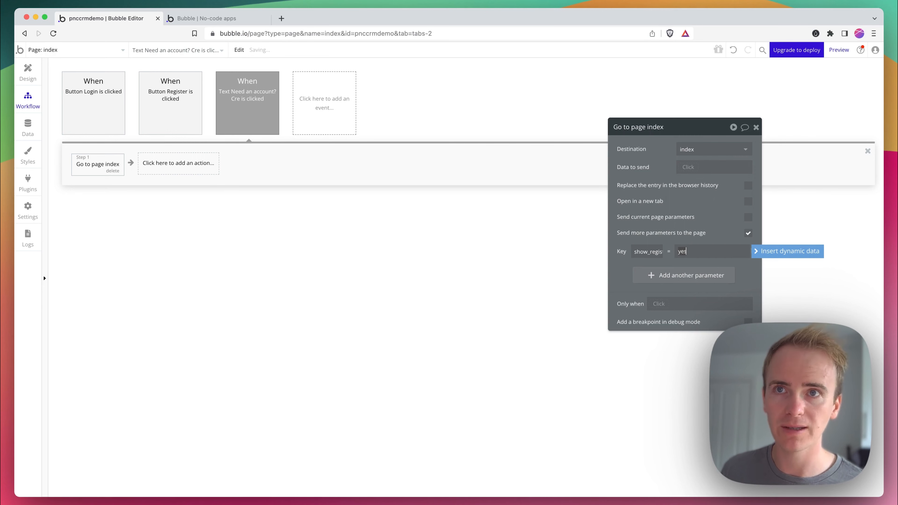
click(703, 243)
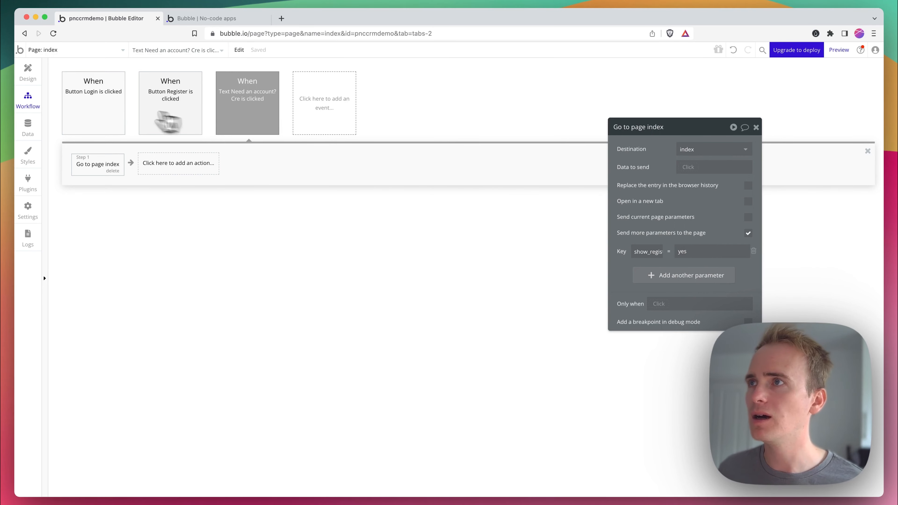
Step: Create a click workflow for the "Already got an account? Log in." text in the Register group
click(31, 72)
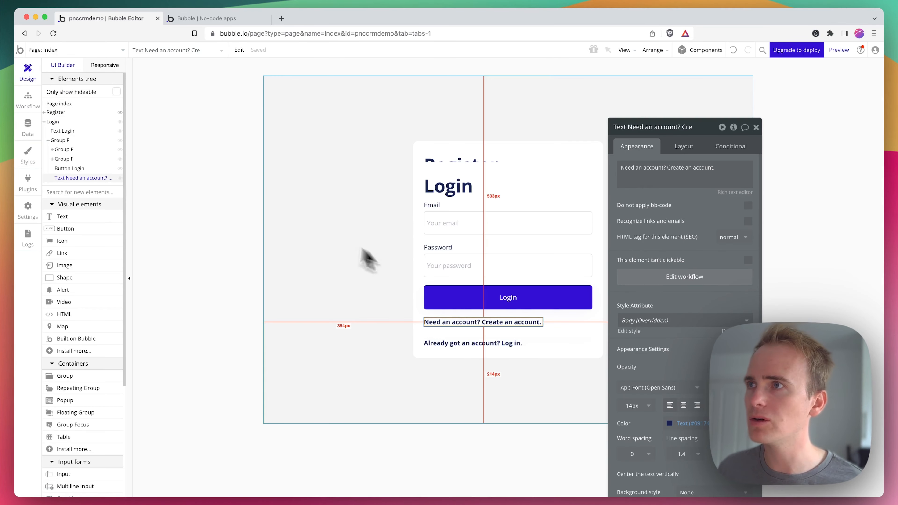
click(44, 112)
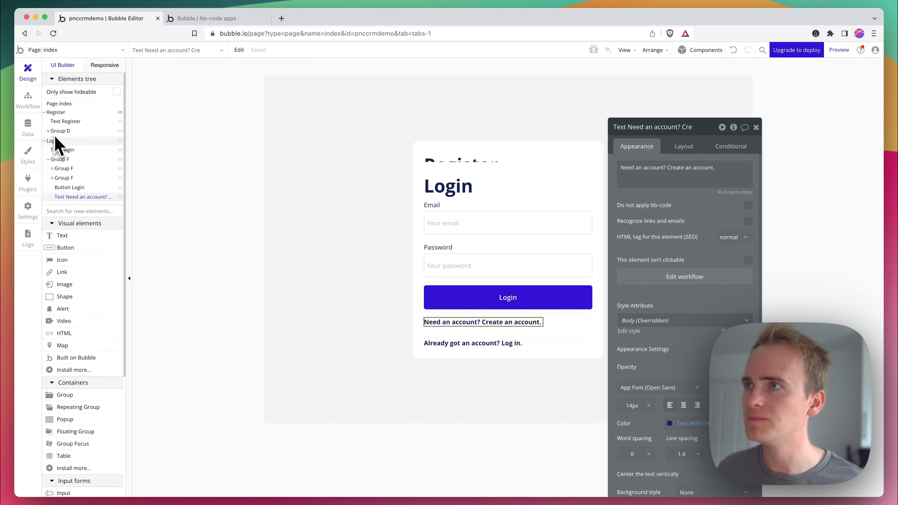
click(50, 131)
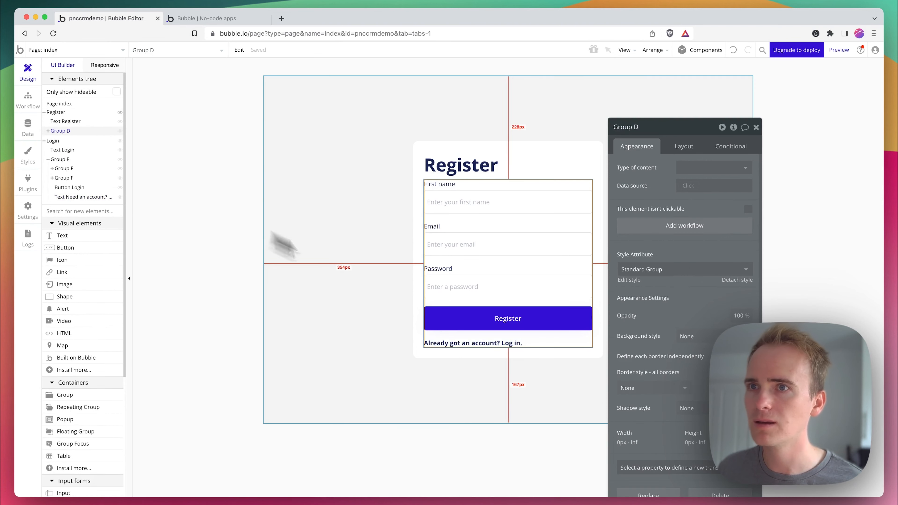
click(459, 343)
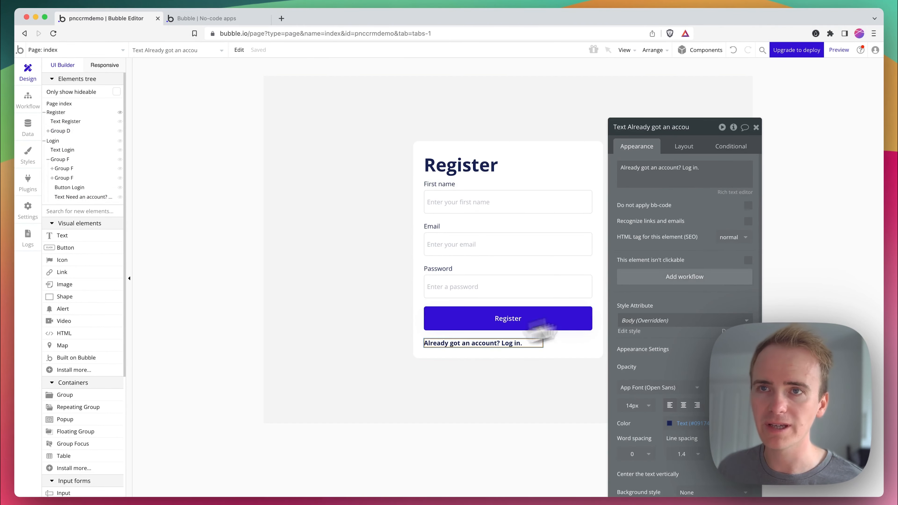
click(694, 279)
Step: Add a Go to page action with index as the destination to the "Already got an account" workflow
click(80, 164)
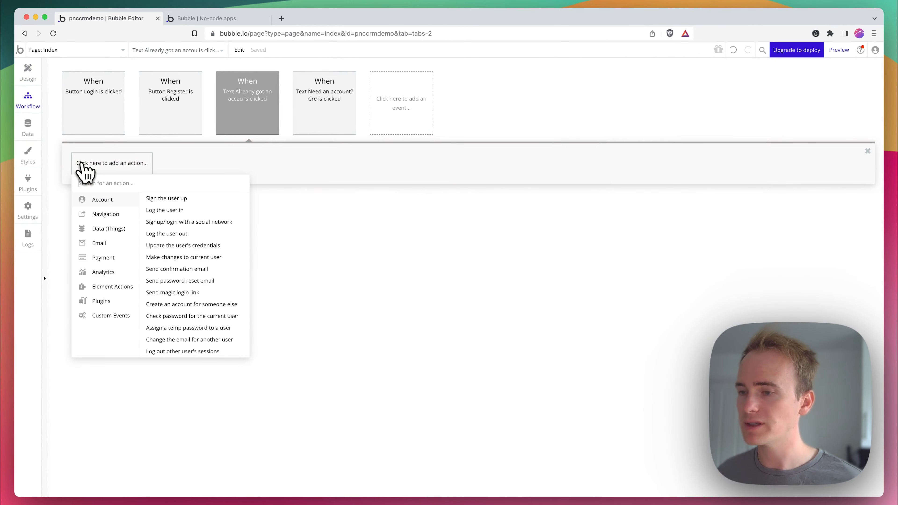
text(go)
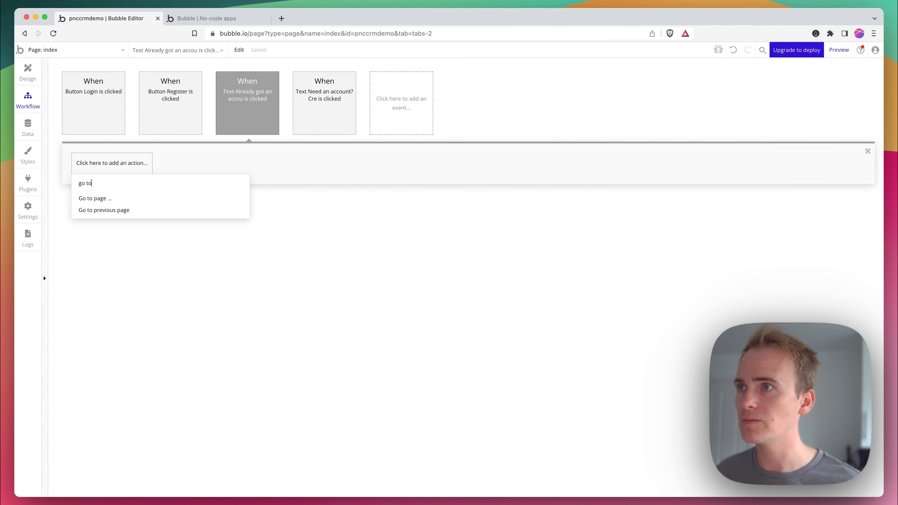
text( to)
click(106, 199)
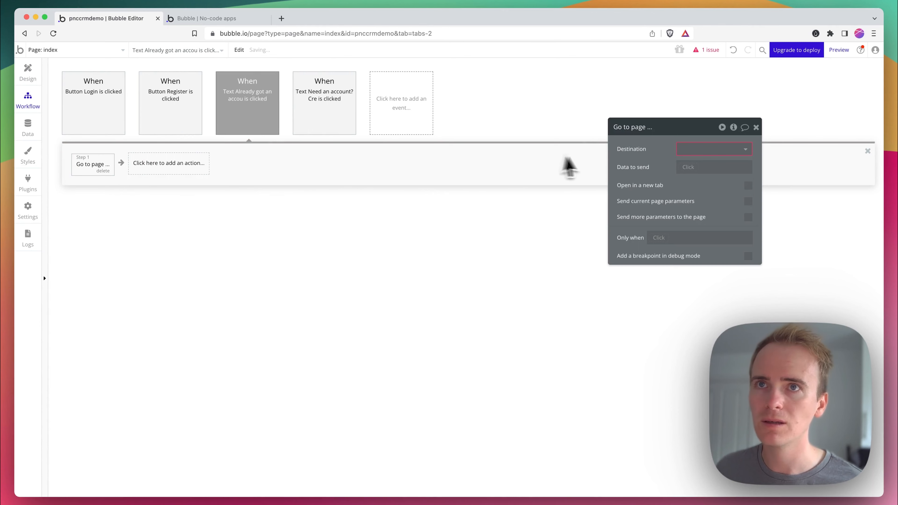
click(703, 151)
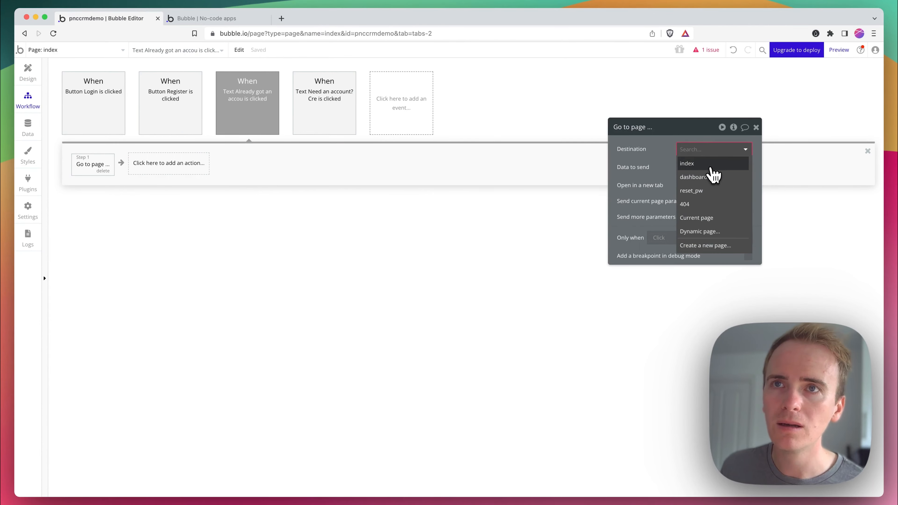
click(710, 166)
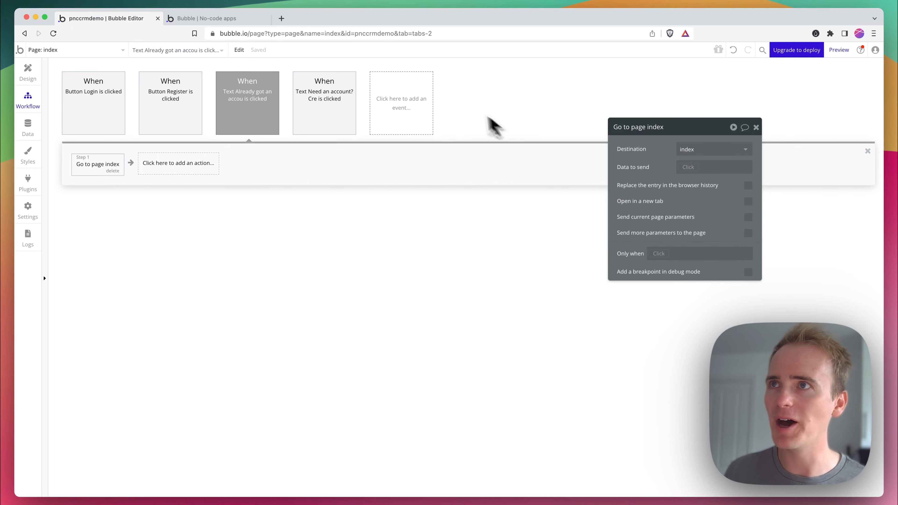
Step: Switch to the app preview, reload it, and load the page again without the &show_register=yes parameter in its URL
click(247, 20)
key(super+l)
key(Return)
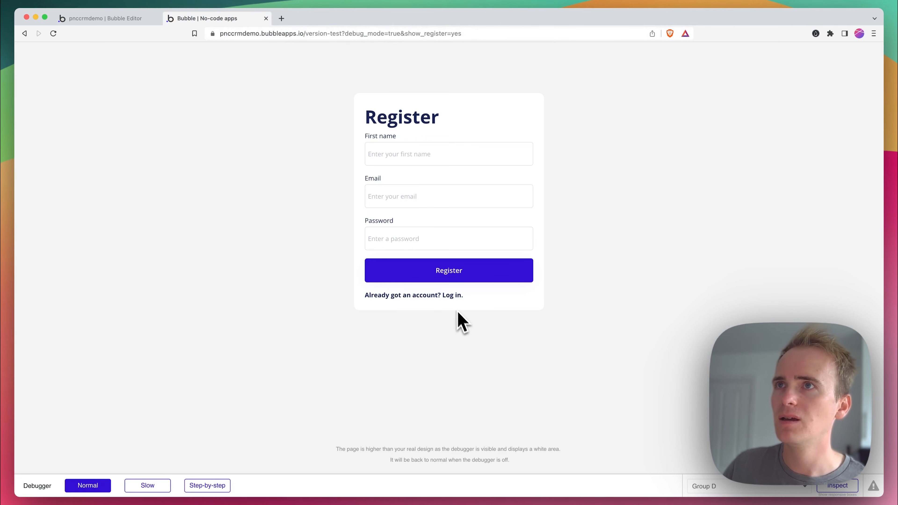
drag(402, 32, 511, 35)
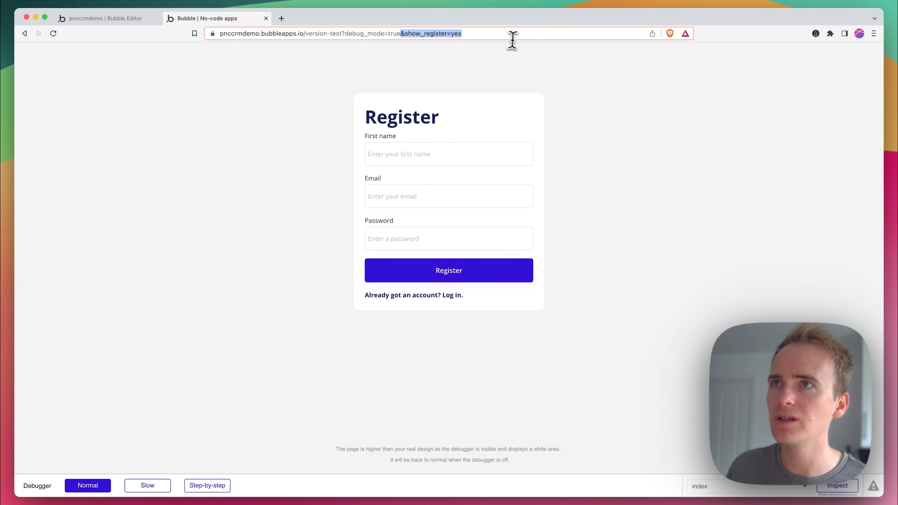
key(BackSpace)
key(Return)
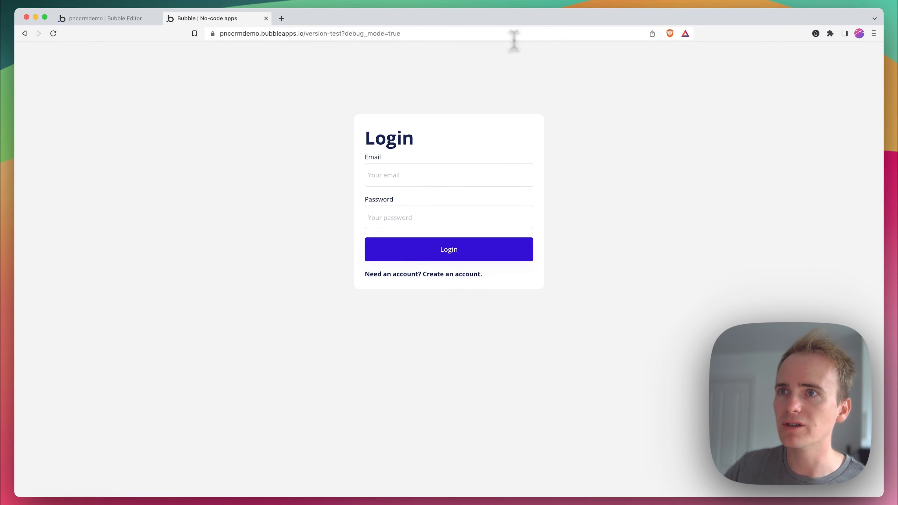
Step: Test switching between the Login and Register forms through the "Create an account" and "Log in" text links
click(458, 275)
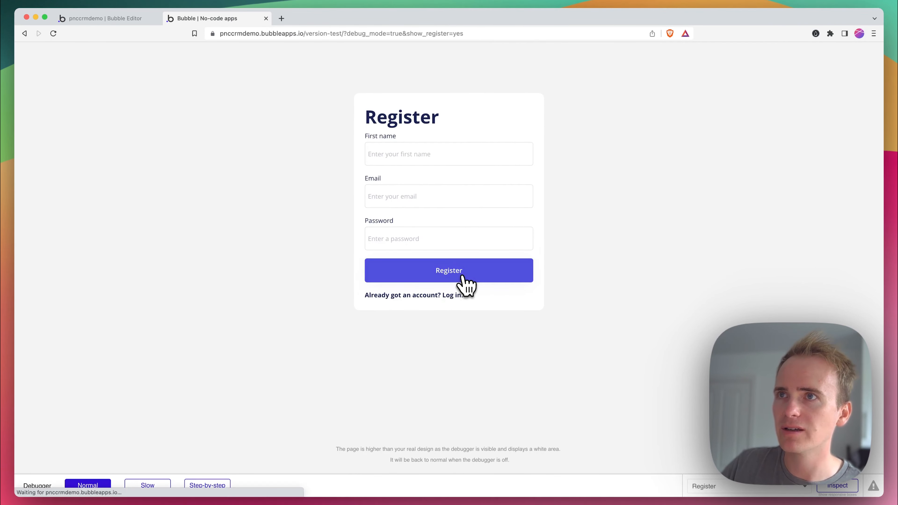
click(449, 296)
click(446, 276)
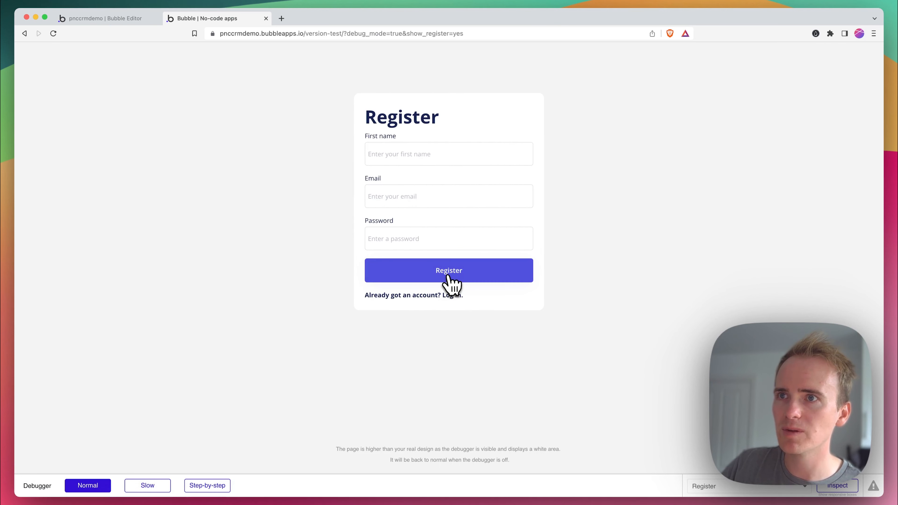
click(445, 296)
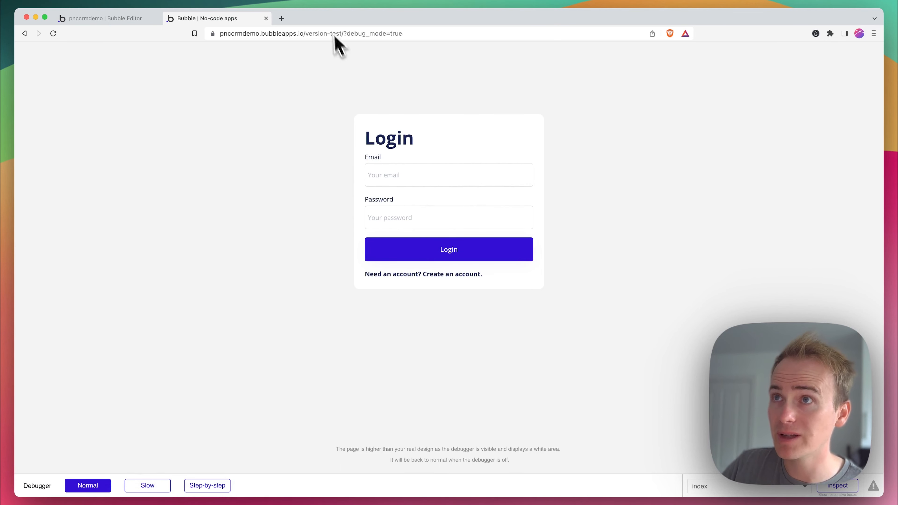
Step: Remove ?debug_mode=true from the preview URL and load the page without the debugger
drag(345, 33, 459, 40)
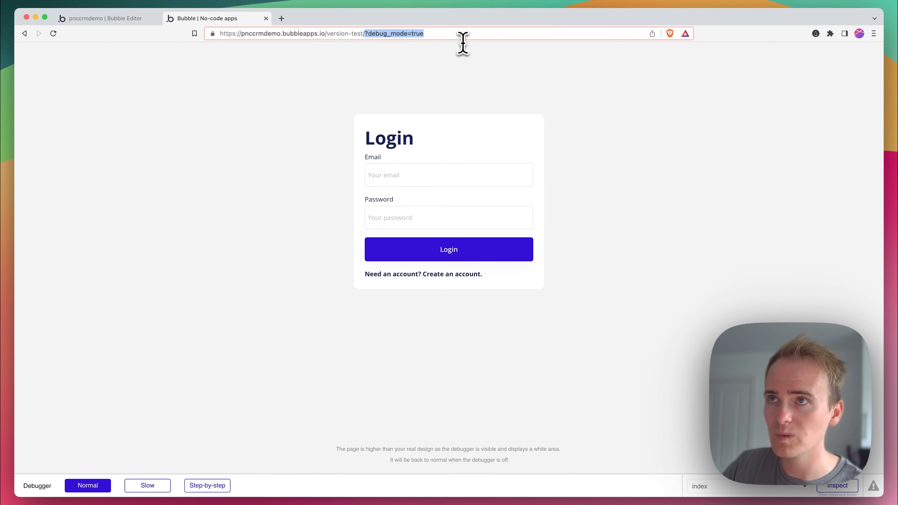
key(BackSpace)
key(Return)
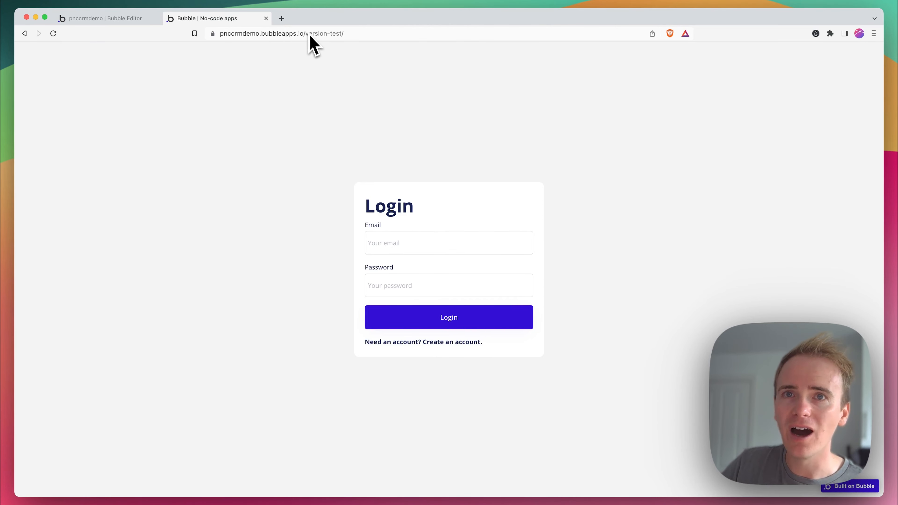
Step: Test the links between the two forms again with debug mode off, ending on the Register form
click(451, 342)
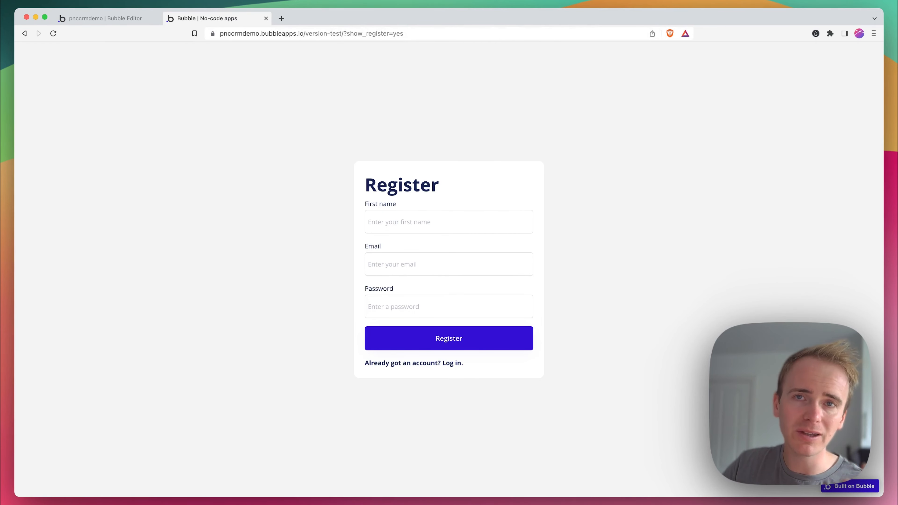
click(433, 366)
click(429, 342)
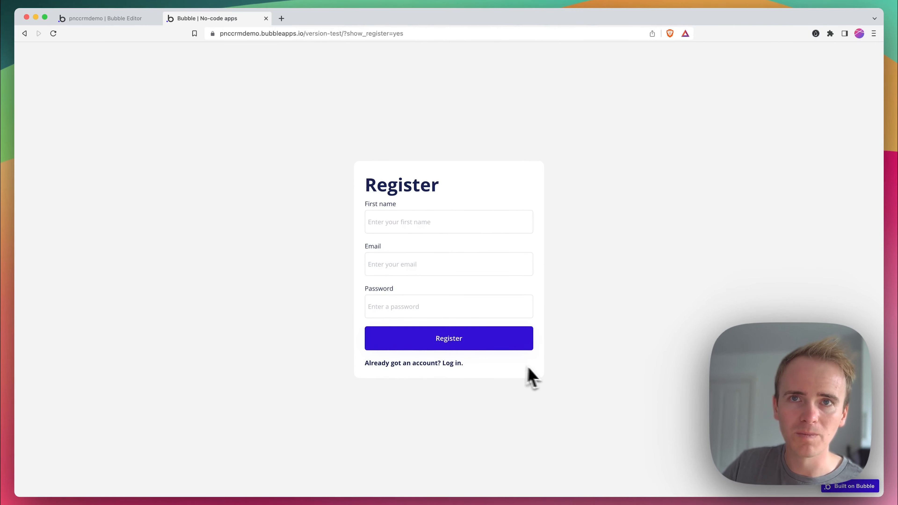